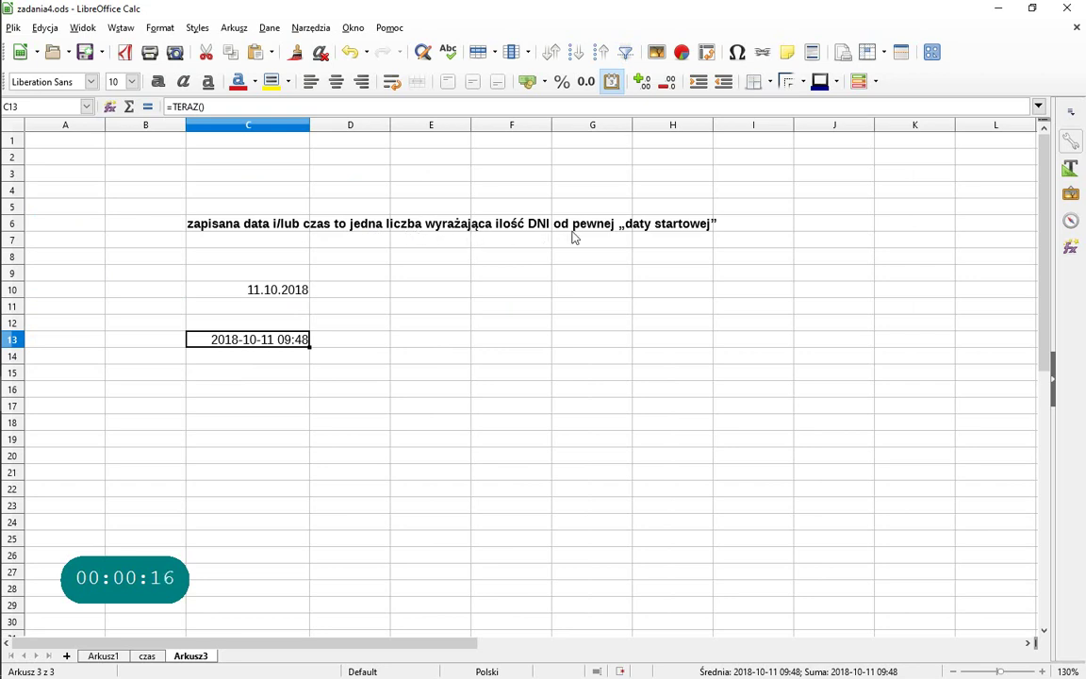
Inspect the formulas behind the date in C10 and the date with time in C13.
click(250, 288)
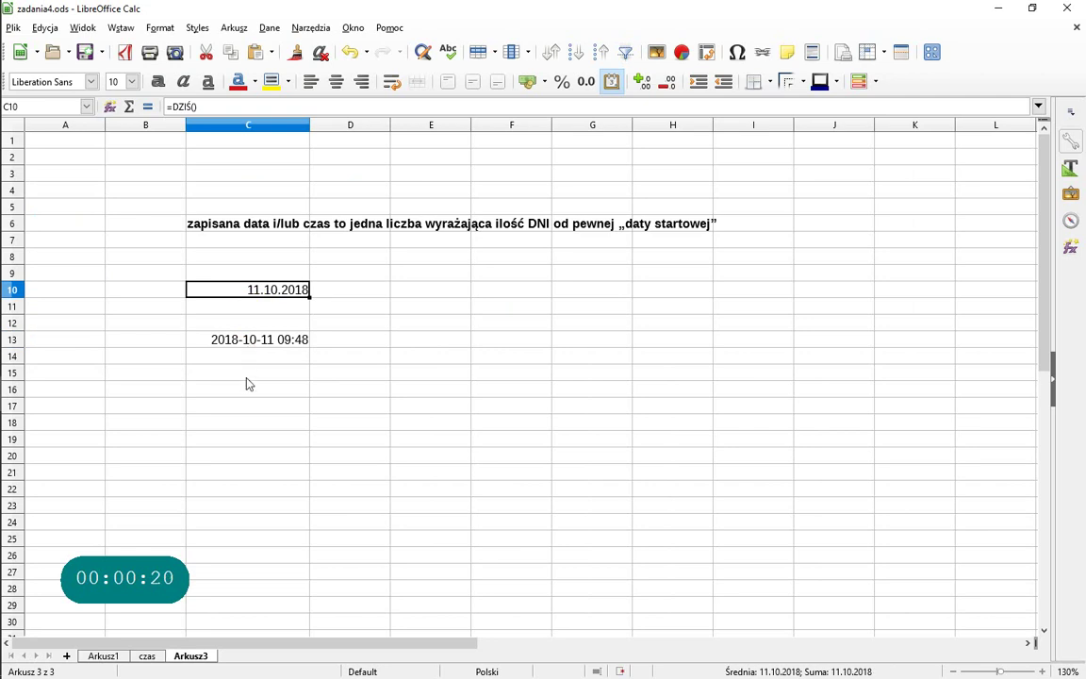
click(268, 344)
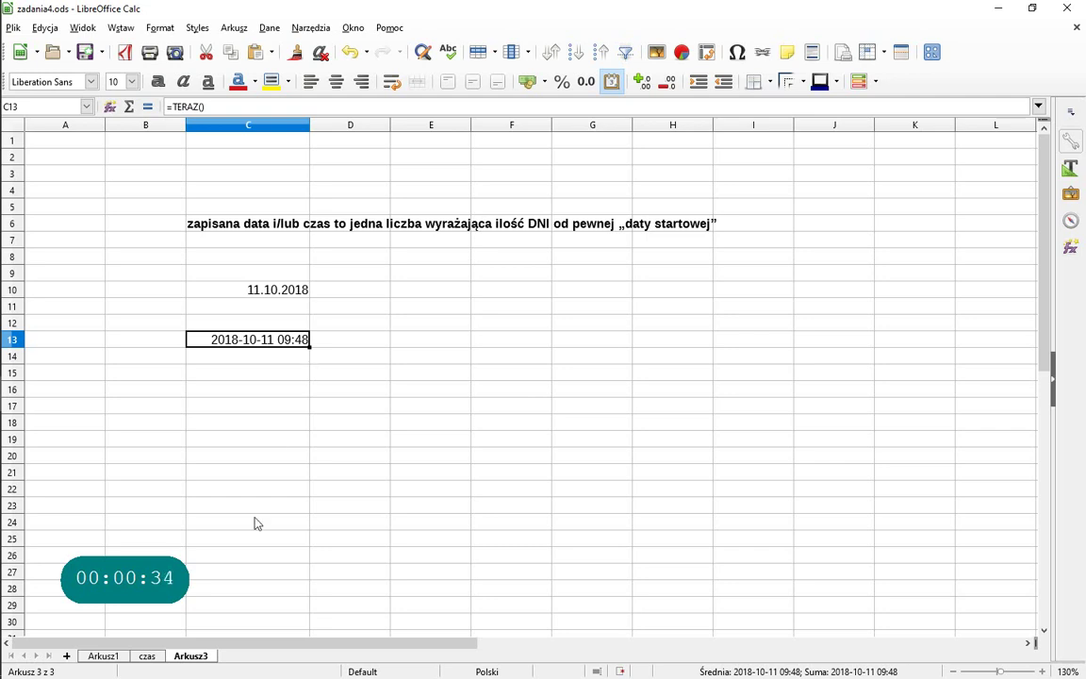
Open the czas sheet and narrow column A to fit its short task labels.
click(147, 656)
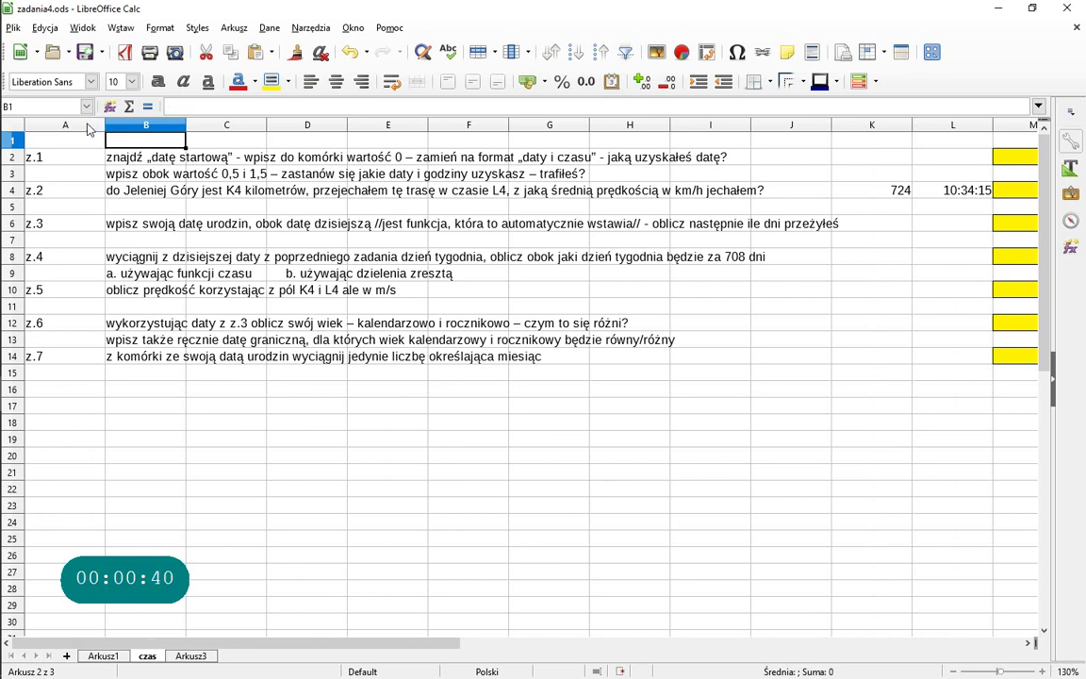
click(86, 125)
right_click(85, 124)
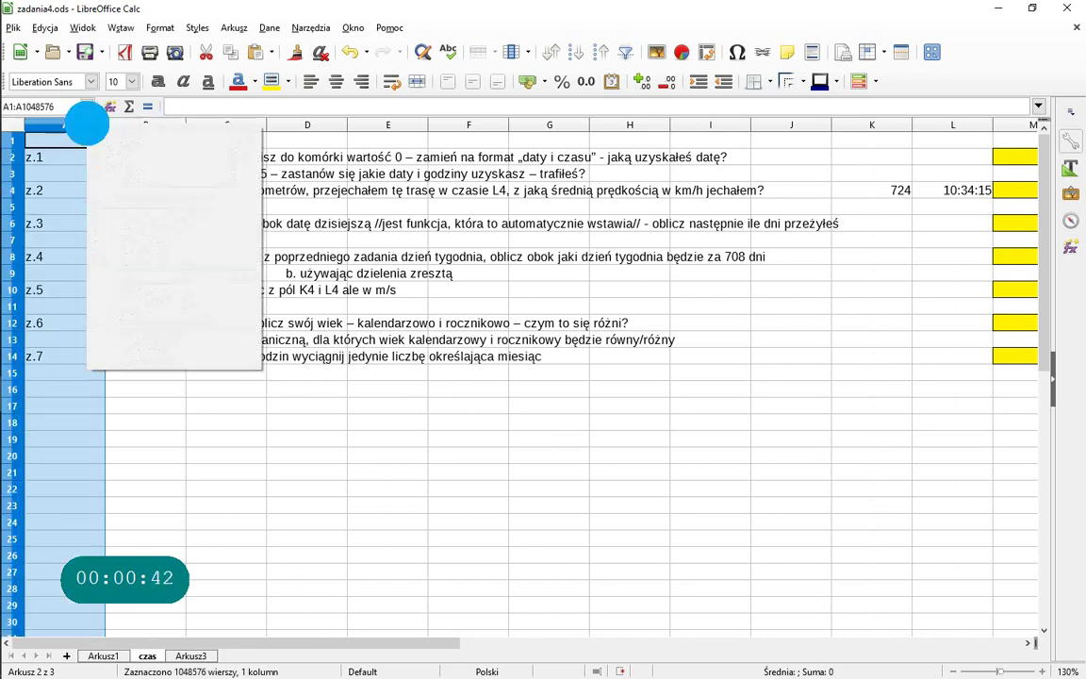
click(91, 130)
drag(105, 126, 55, 126)
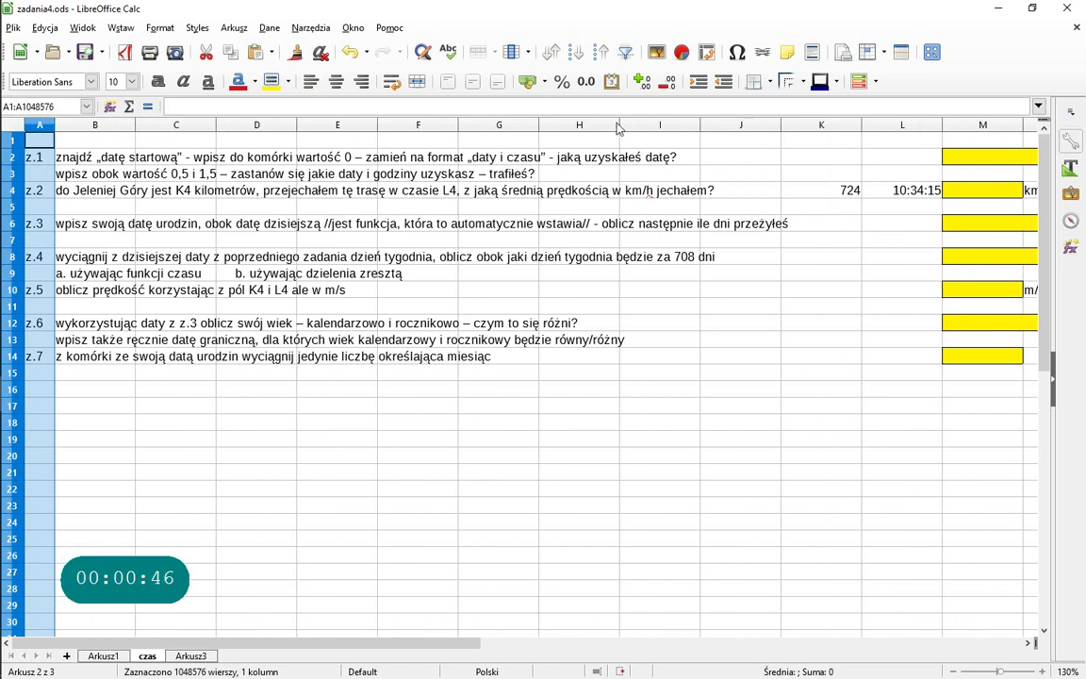
Freeze columns A through H and bring the yellow answer cells into view beside the task texts.
click(552, 124)
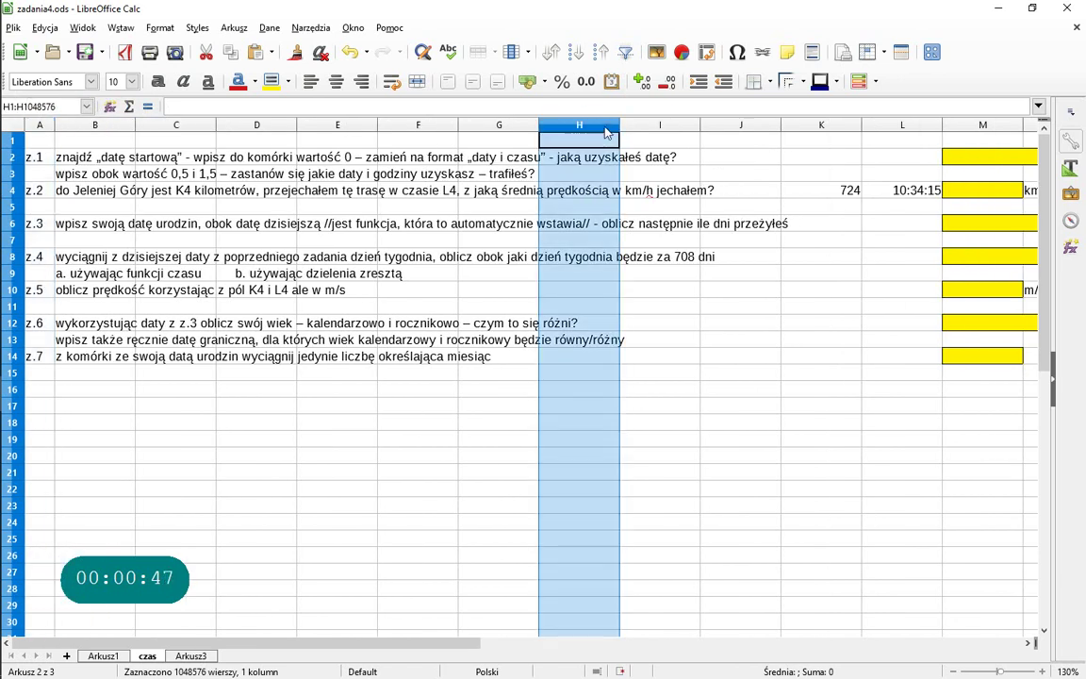
click(903, 54)
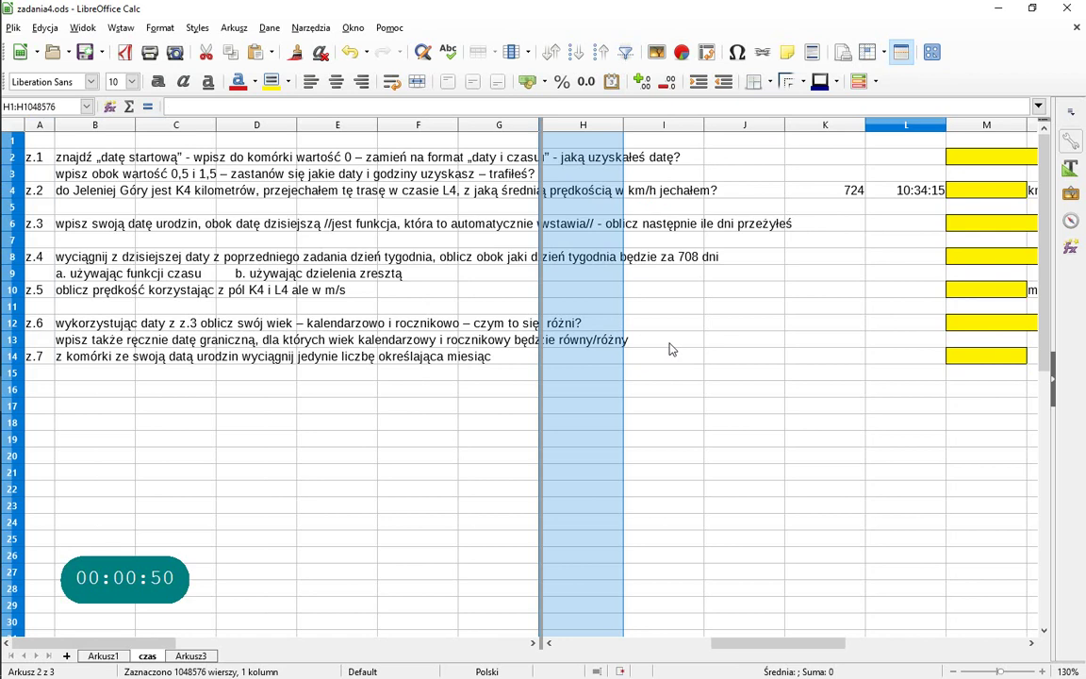
click(648, 127)
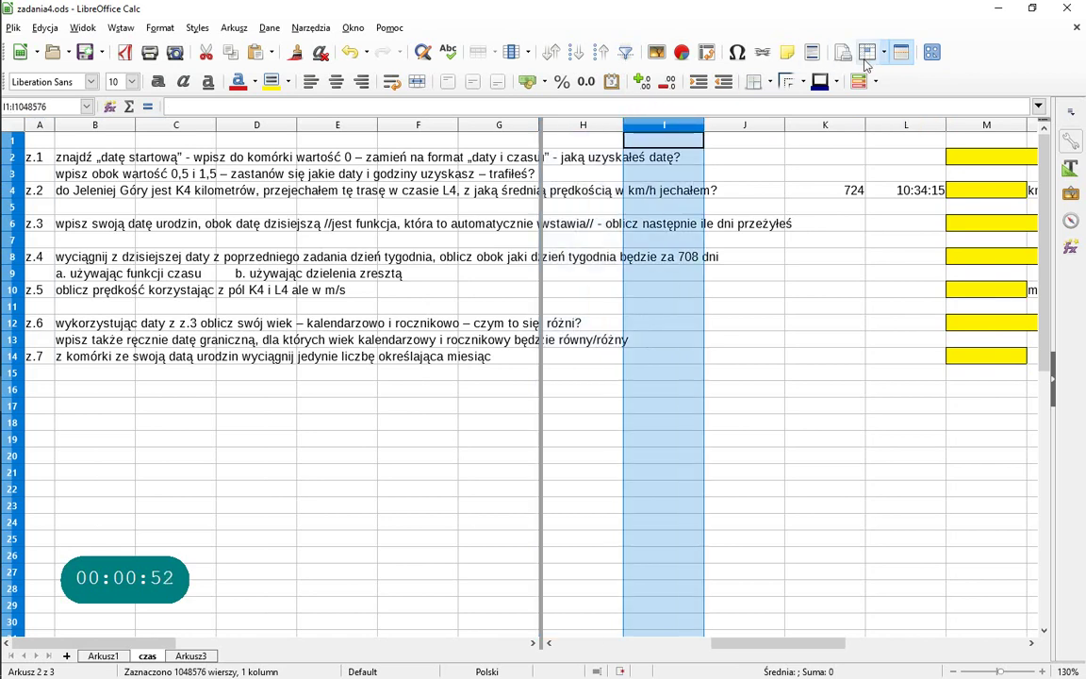
click(903, 52)
click(902, 52)
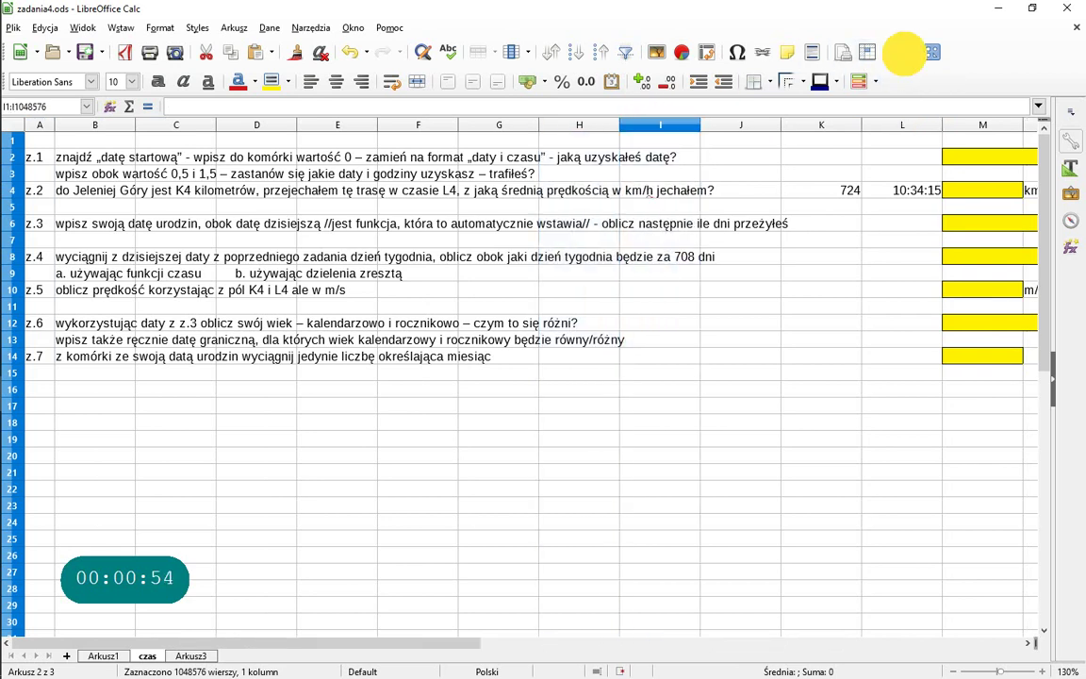
click(566, 257)
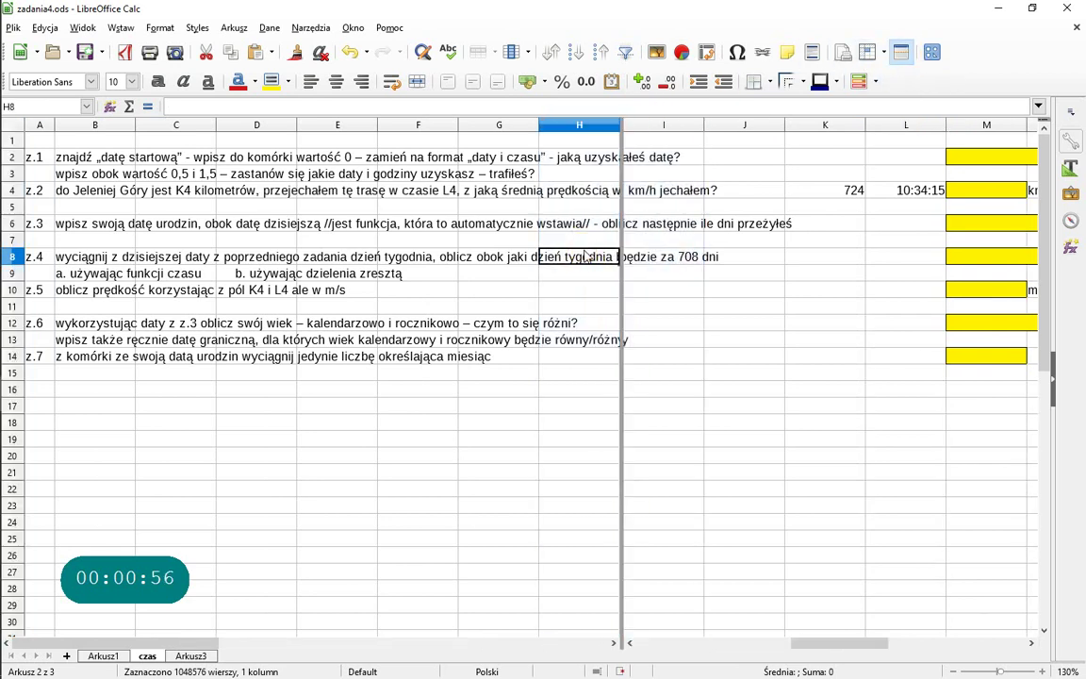
drag(822, 644, 879, 642)
click(235, 645)
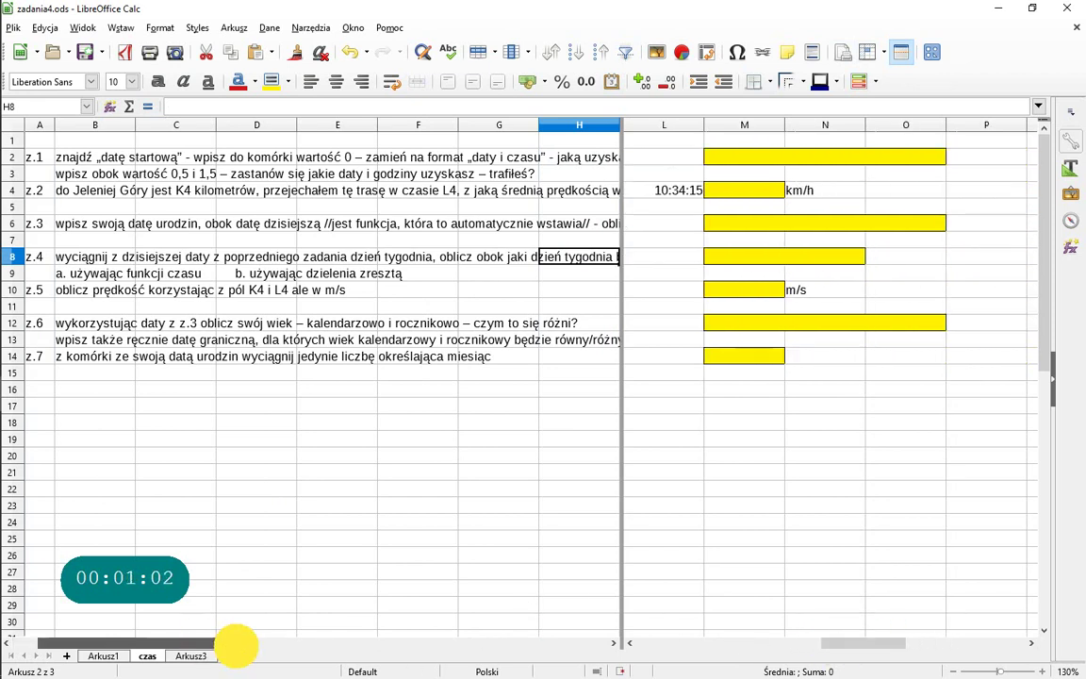
drag(235, 645, 207, 645)
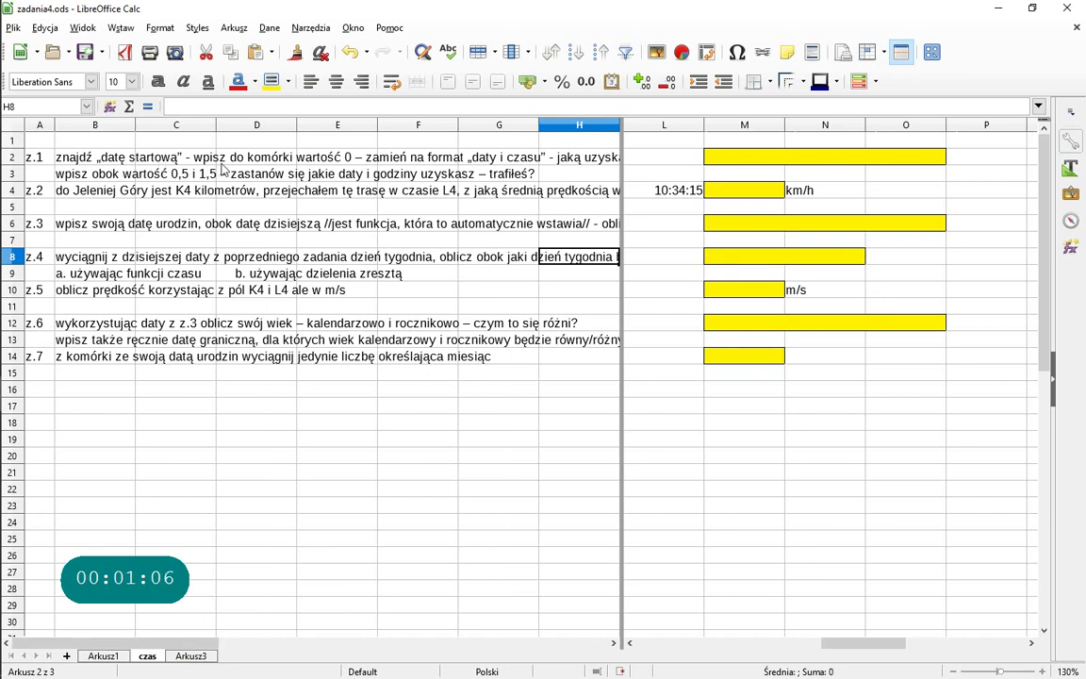
Enter 0 in answer cell M2 for task z.1 and format the cell as a date.
click(736, 161)
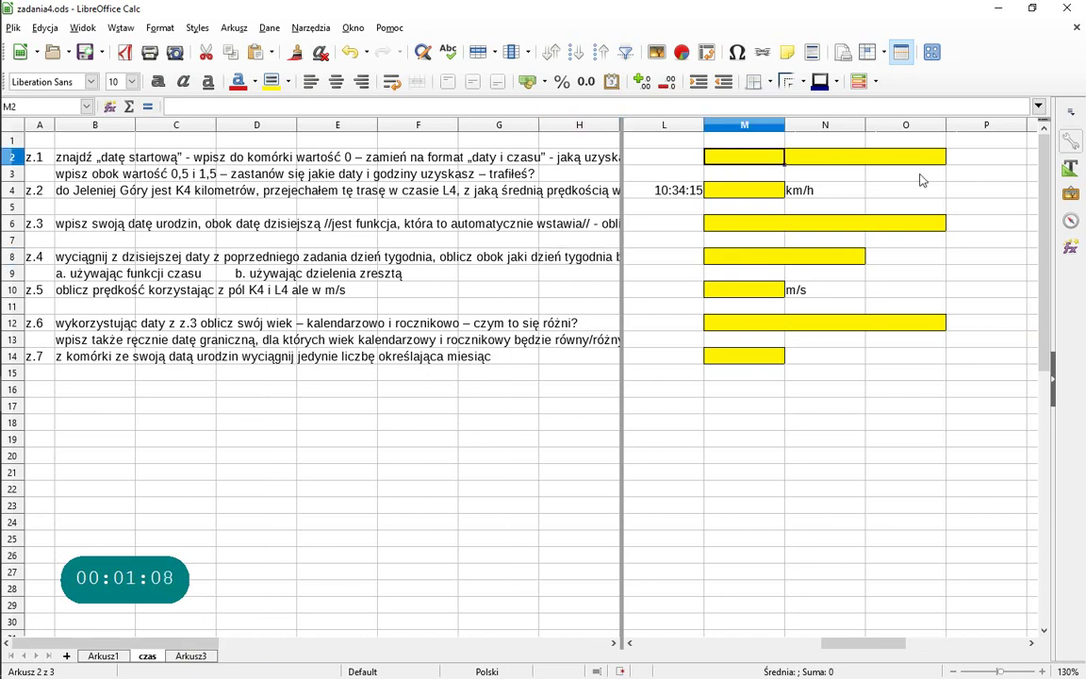
text(0)
key(Return)
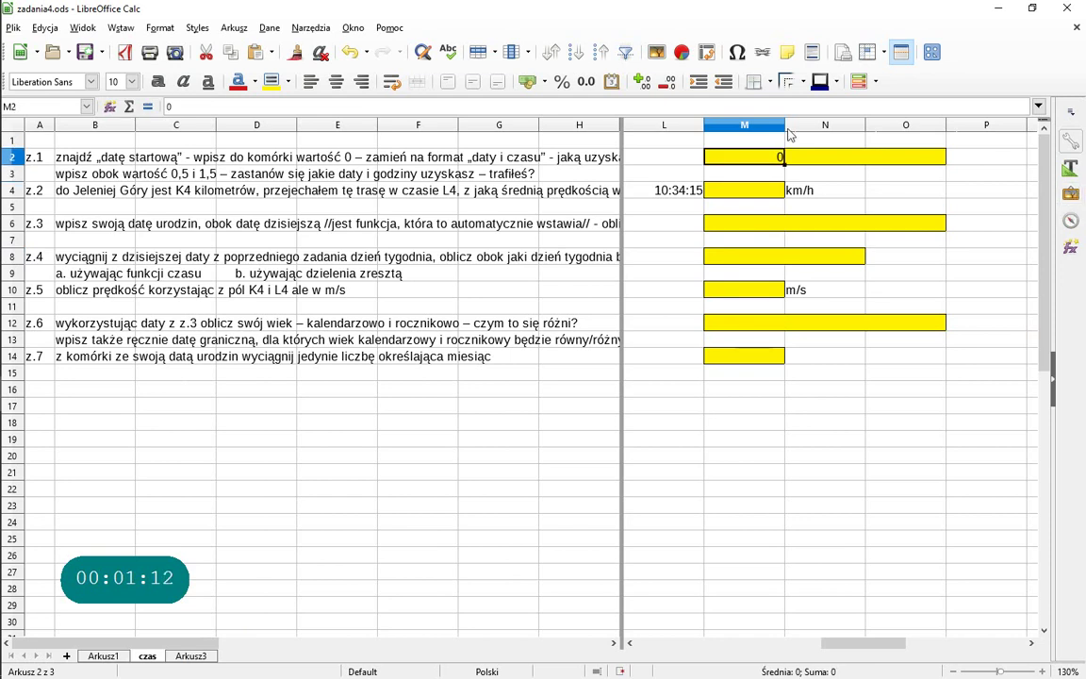
click(159, 28)
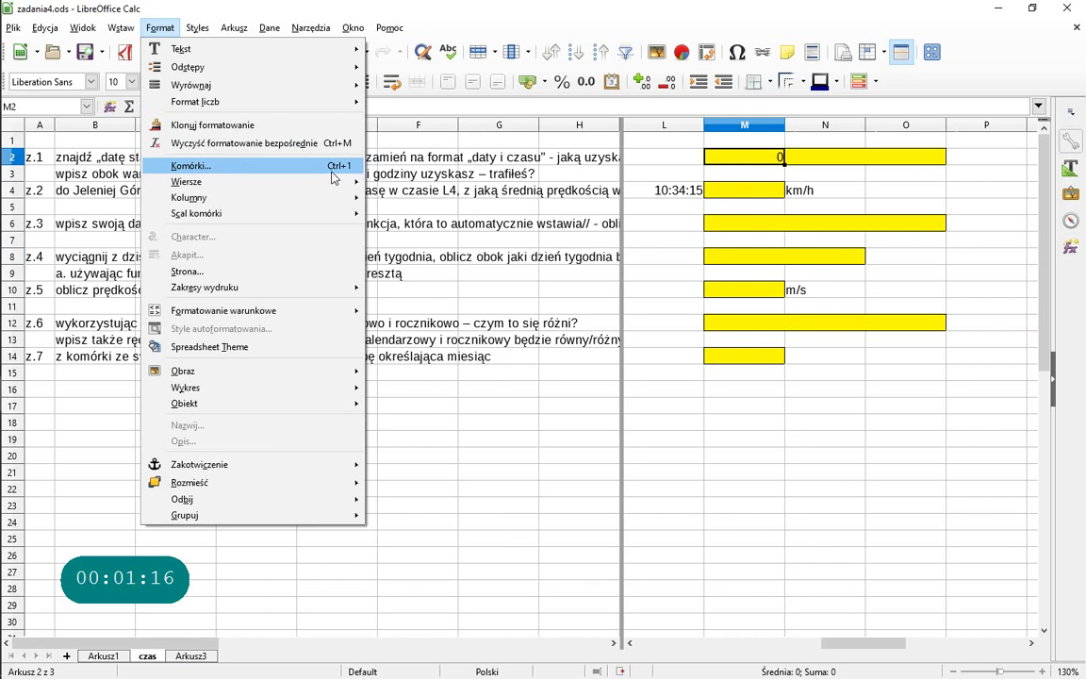
click(344, 170)
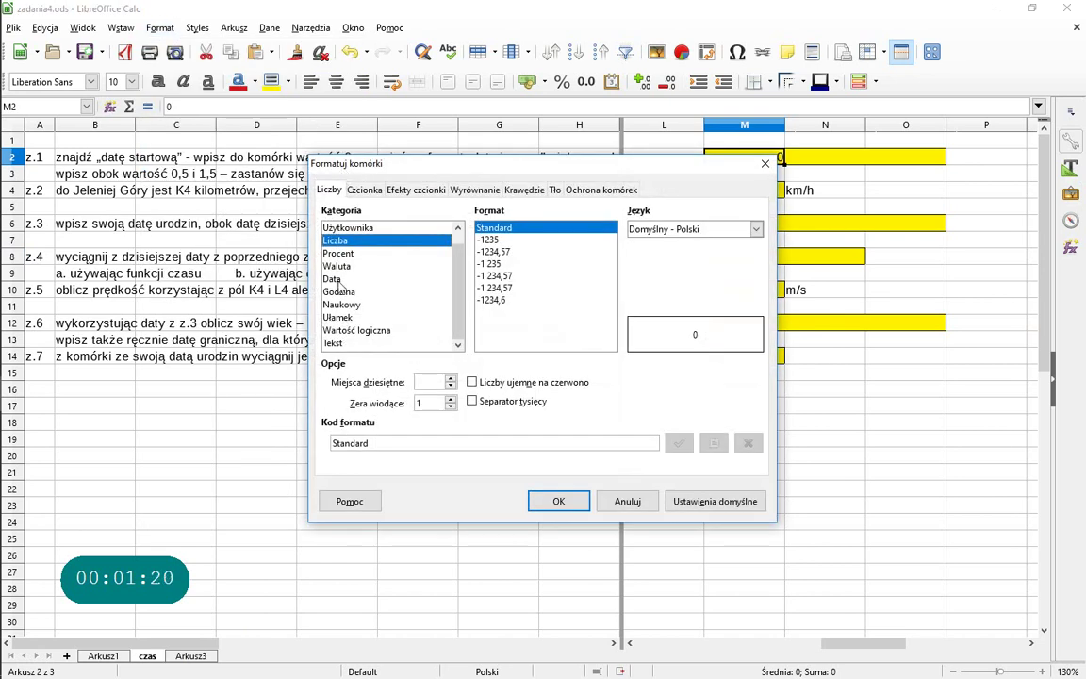
click(332, 279)
click(560, 499)
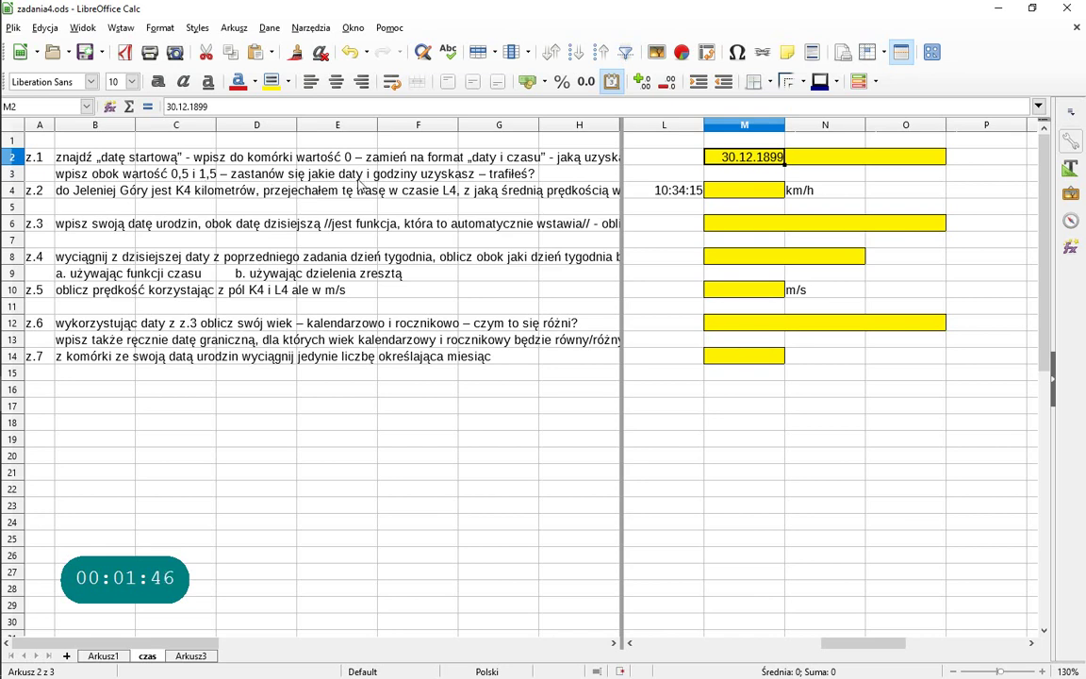
Enter 0,5 in N2 and 1,5 in O2 beside the start date.
click(822, 160)
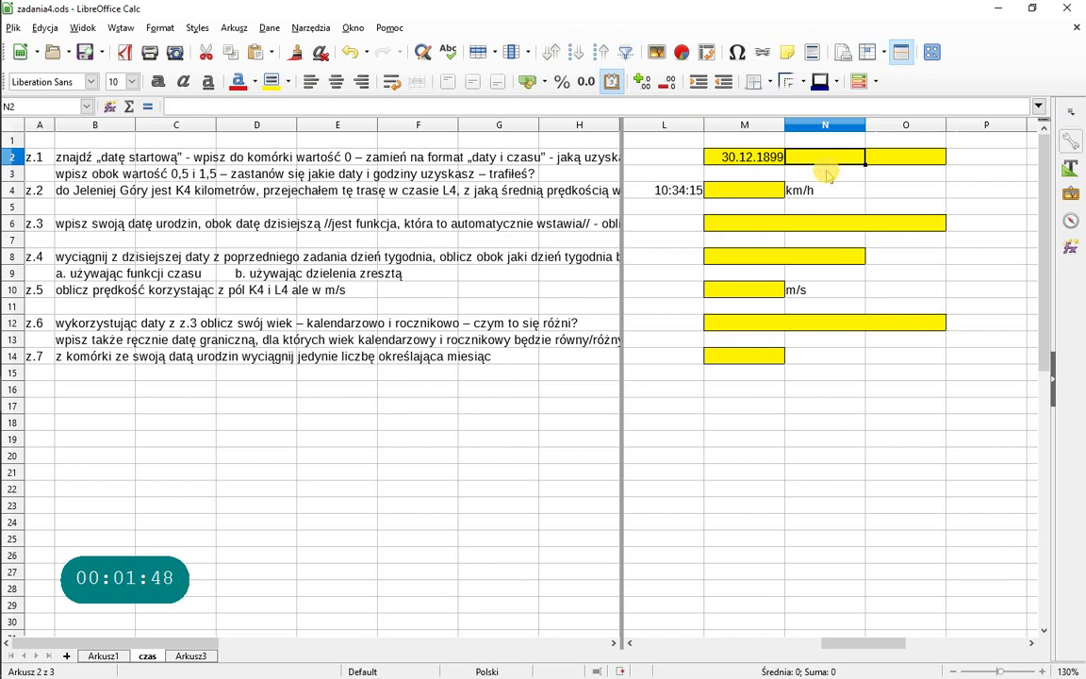
text(0,)
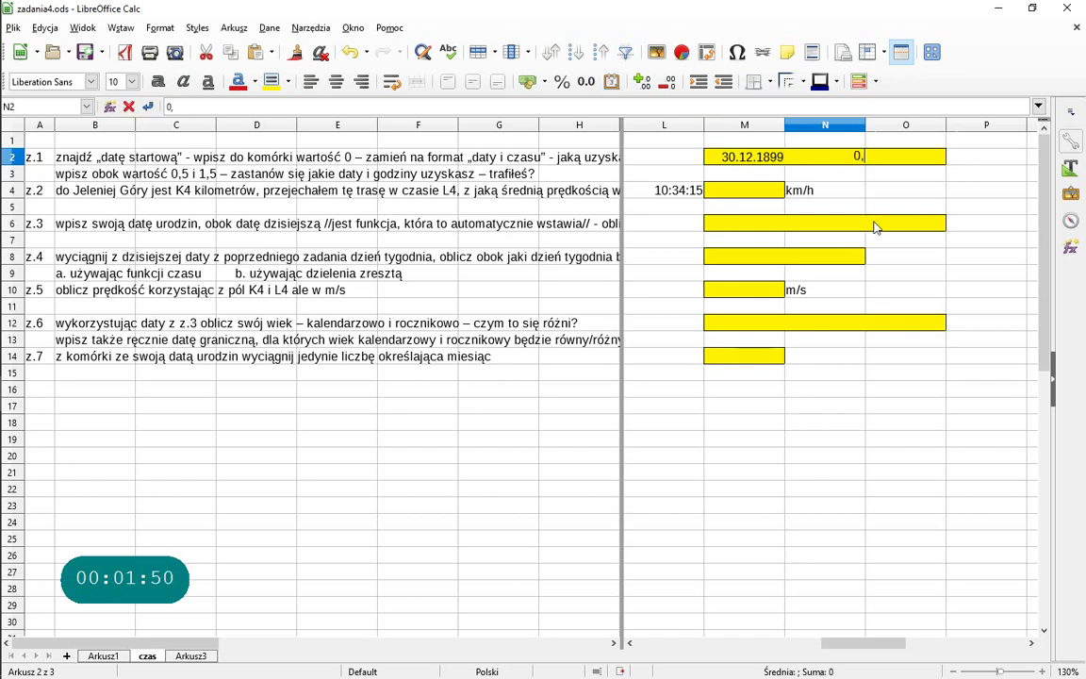
text(5)
key(Tab)
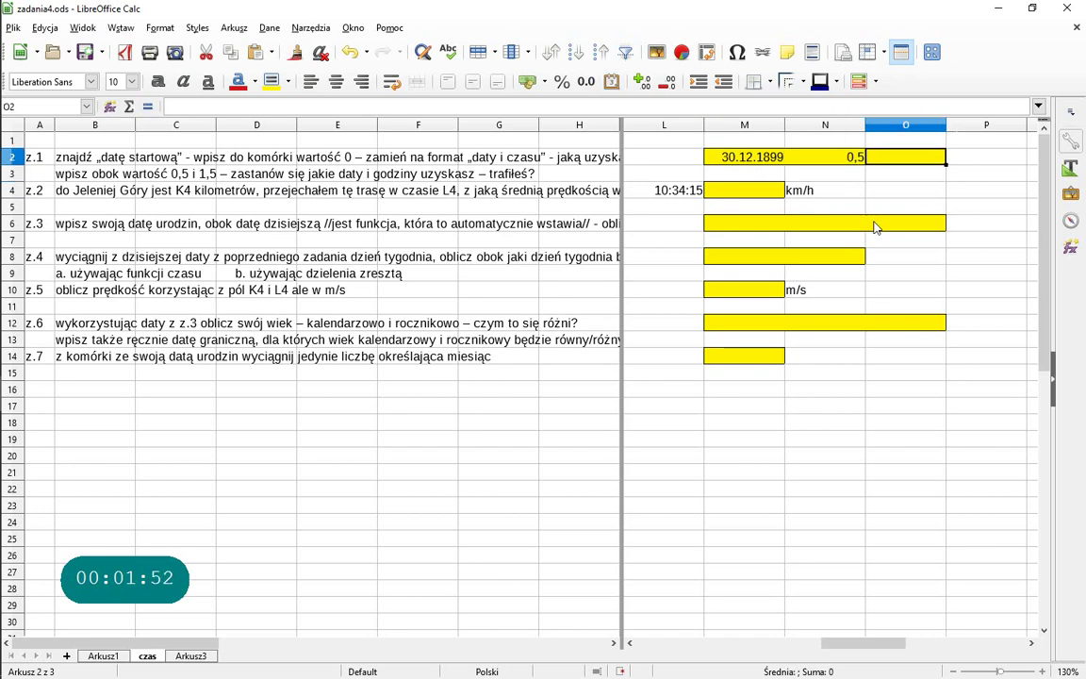
text(1,5)
key(Return)
Format N2:O2 as date and time with the code YYYY-MM-DD HH:MM:SS, and widen columns N and O to fit.
key(shift+Left)
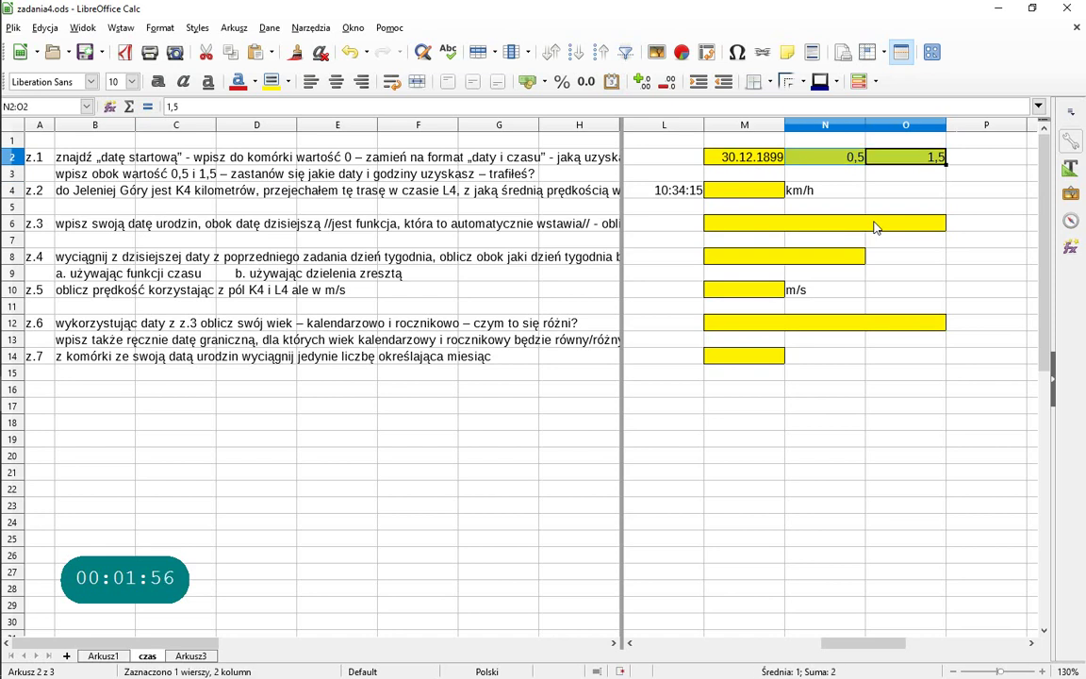
key(ctrl+1)
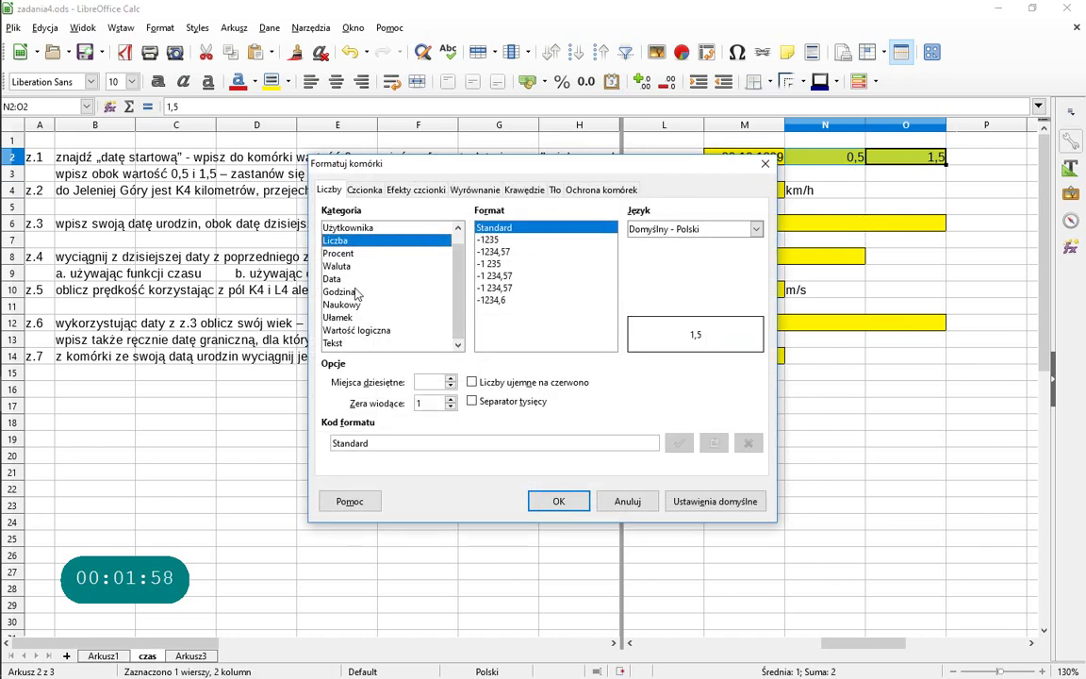
click(340, 279)
scroll(608, 249, down, 1)
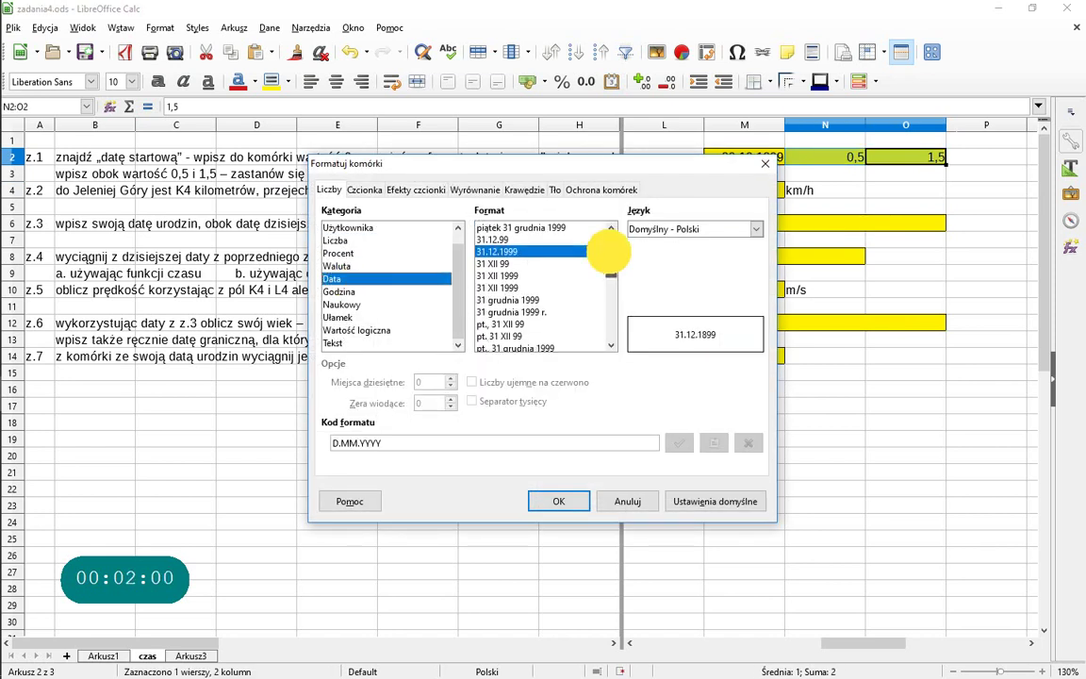
scroll(609, 250, down, 3)
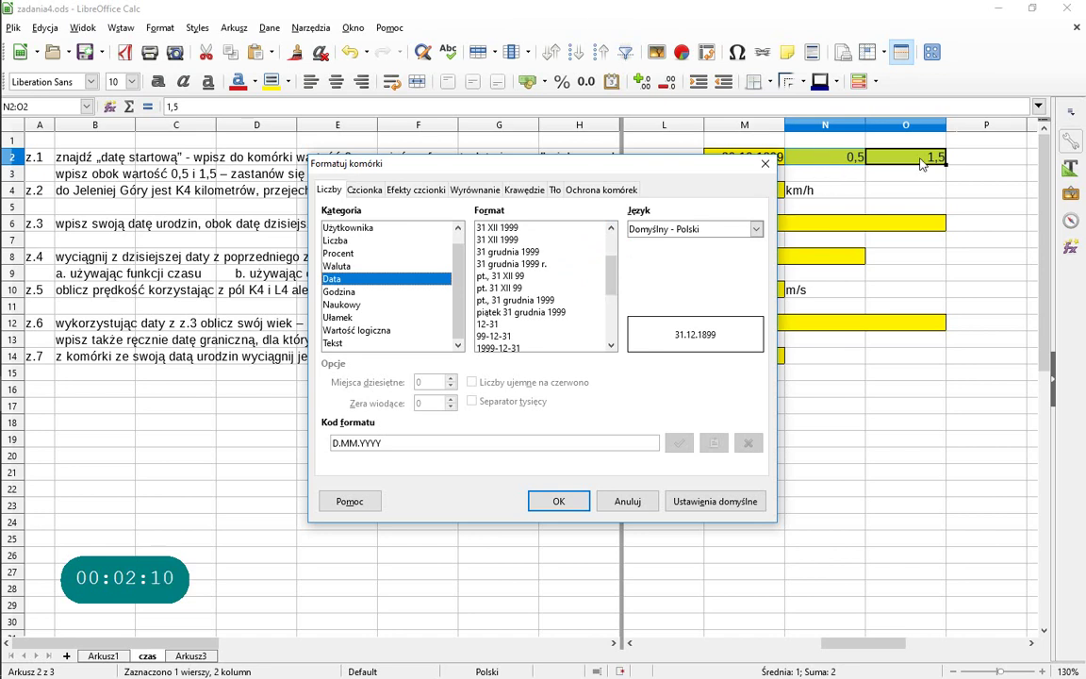
click(608, 274)
drag(608, 273, 608, 318)
click(528, 312)
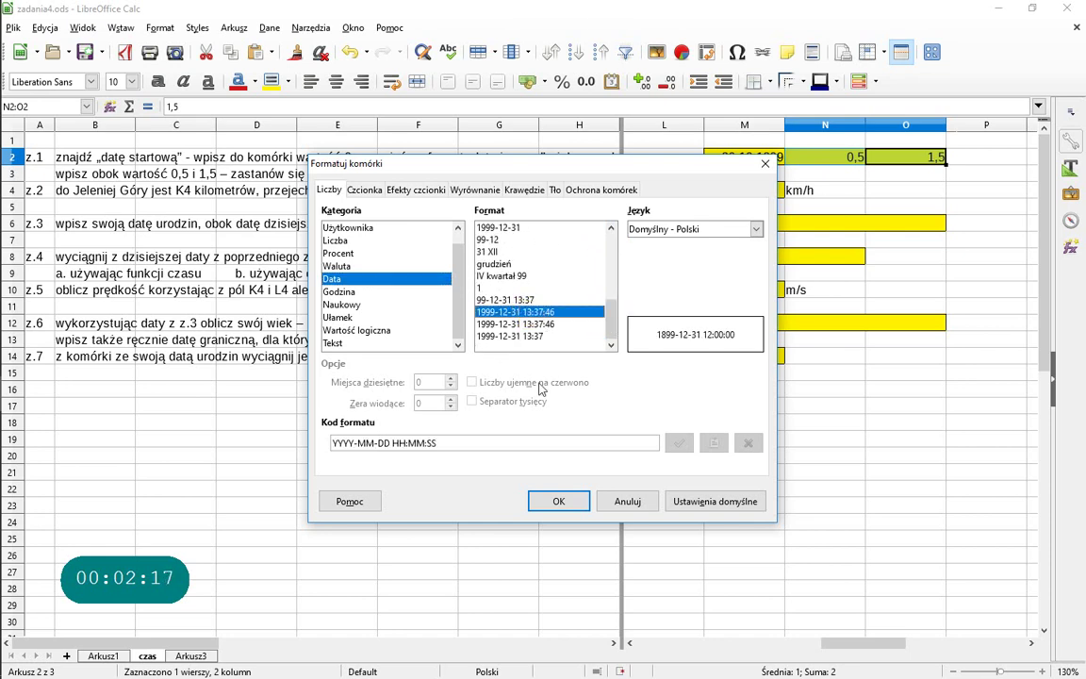
click(572, 505)
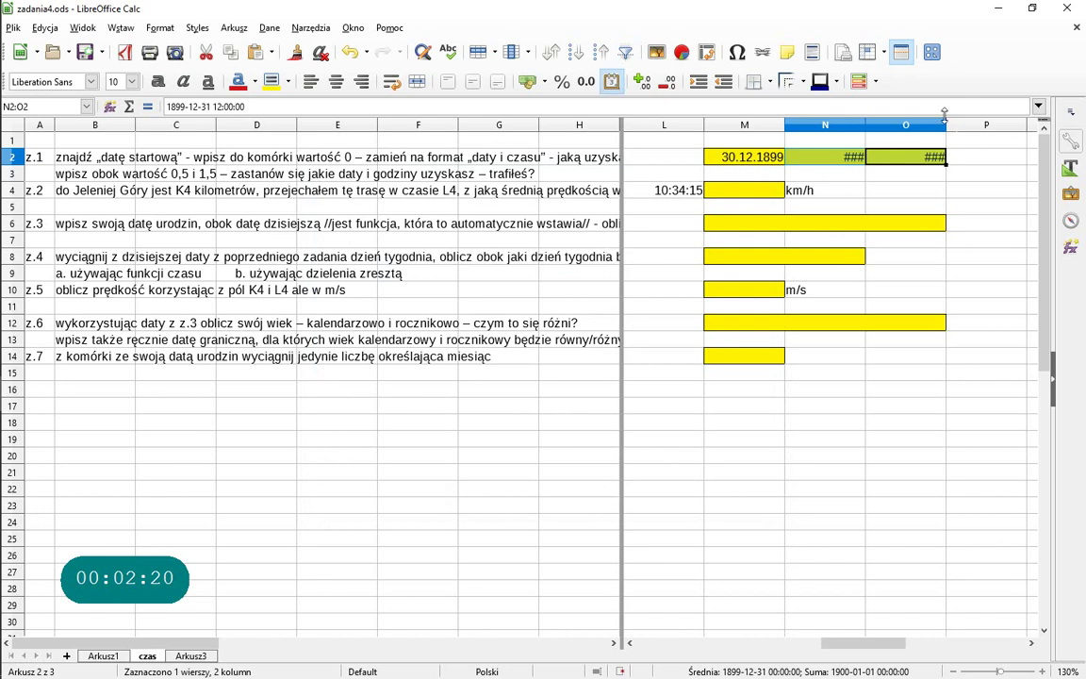
drag(865, 124, 909, 124)
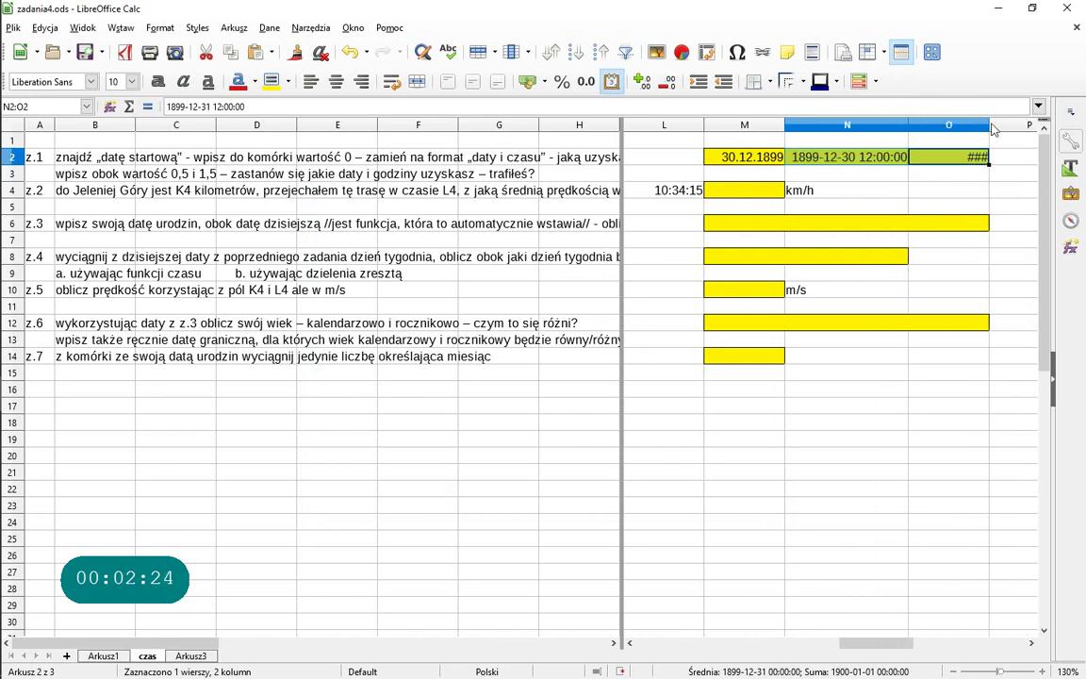
drag(990, 126, 1031, 125)
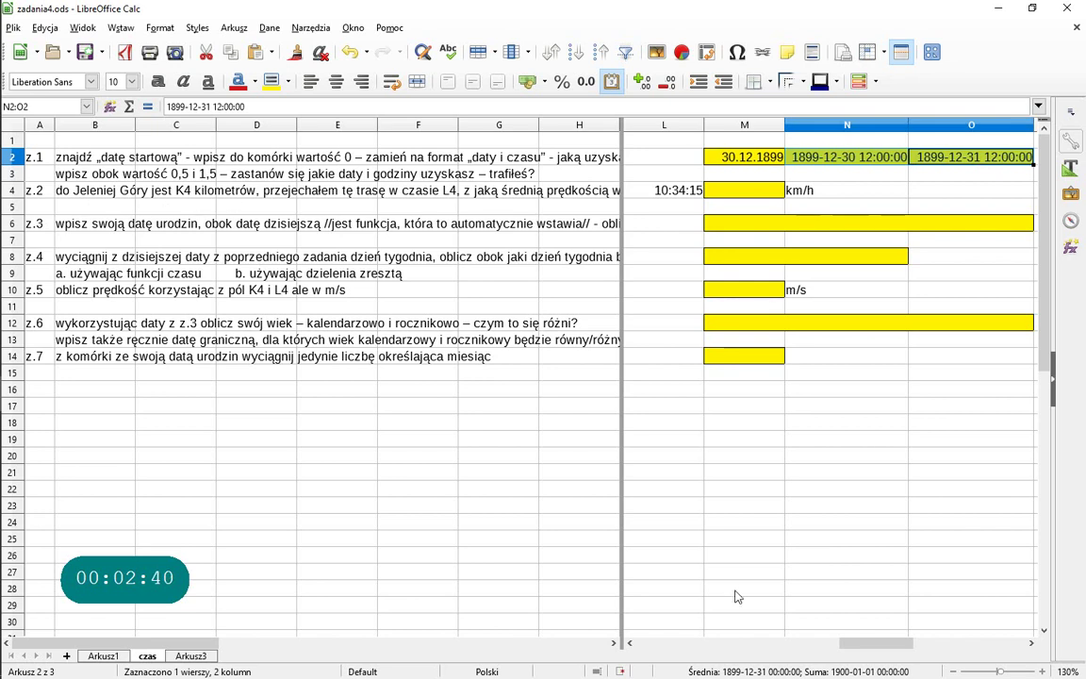
Check the z.2 distance in K4 and time in L4, and note the speed formula v=s/t as text in L21.
drag(858, 643, 849, 643)
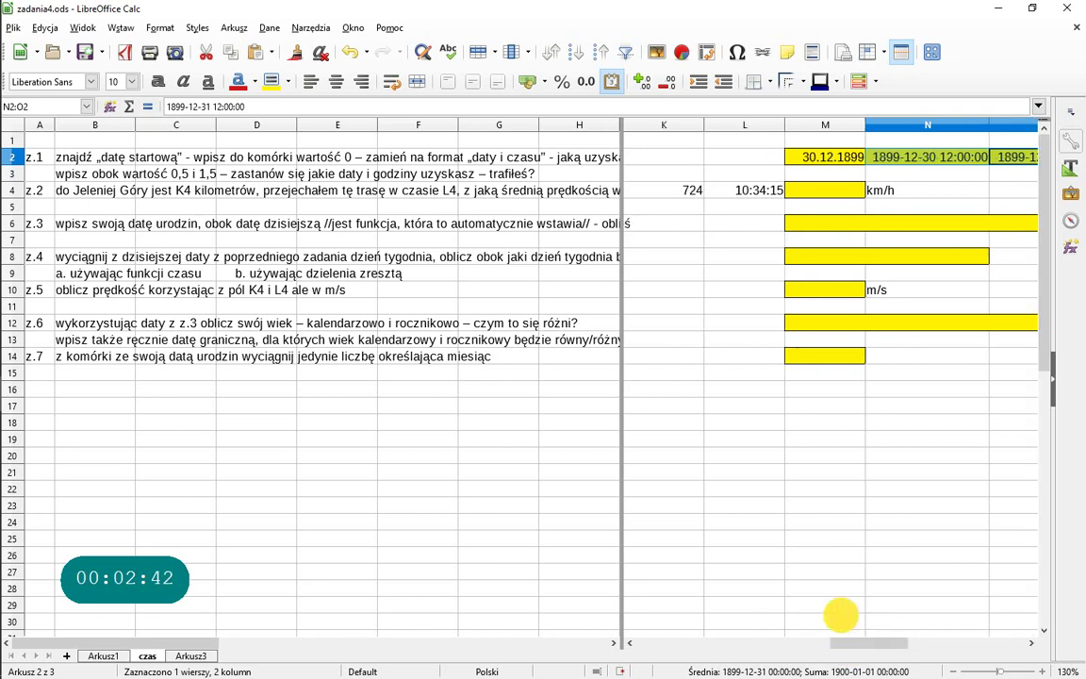
click(683, 190)
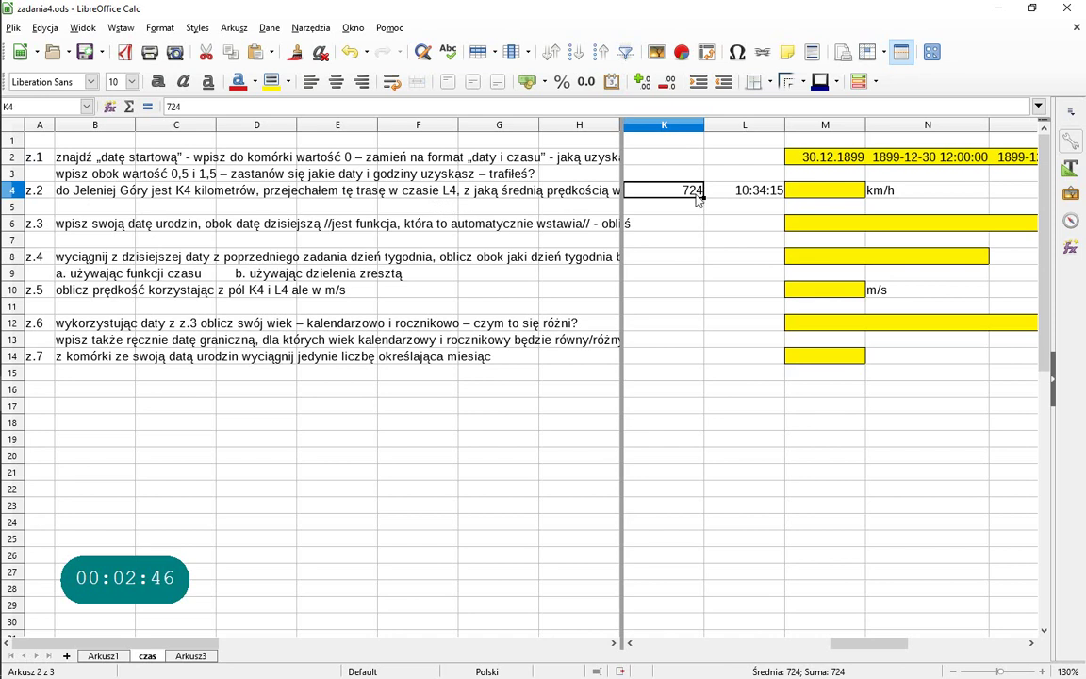
click(742, 193)
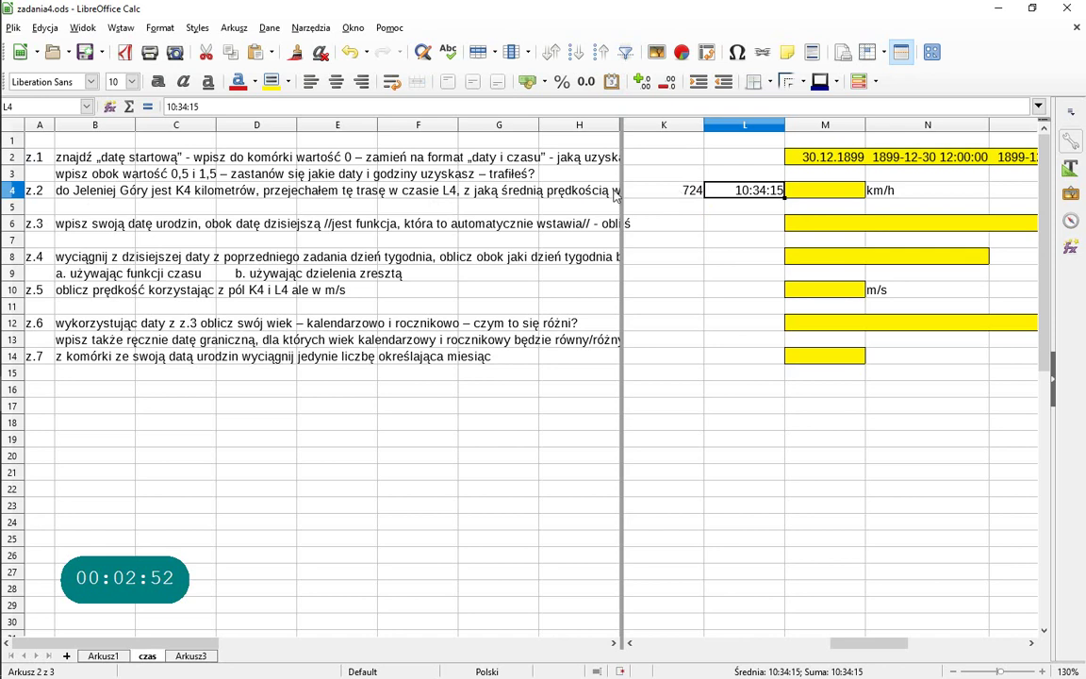
click(754, 474)
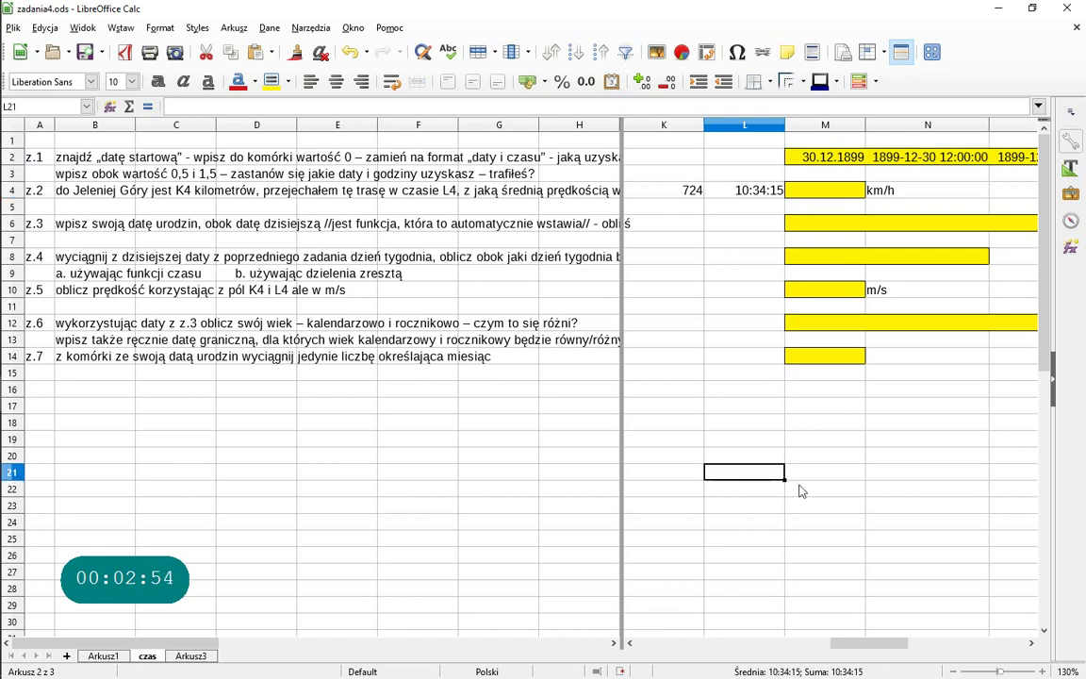
text(=)
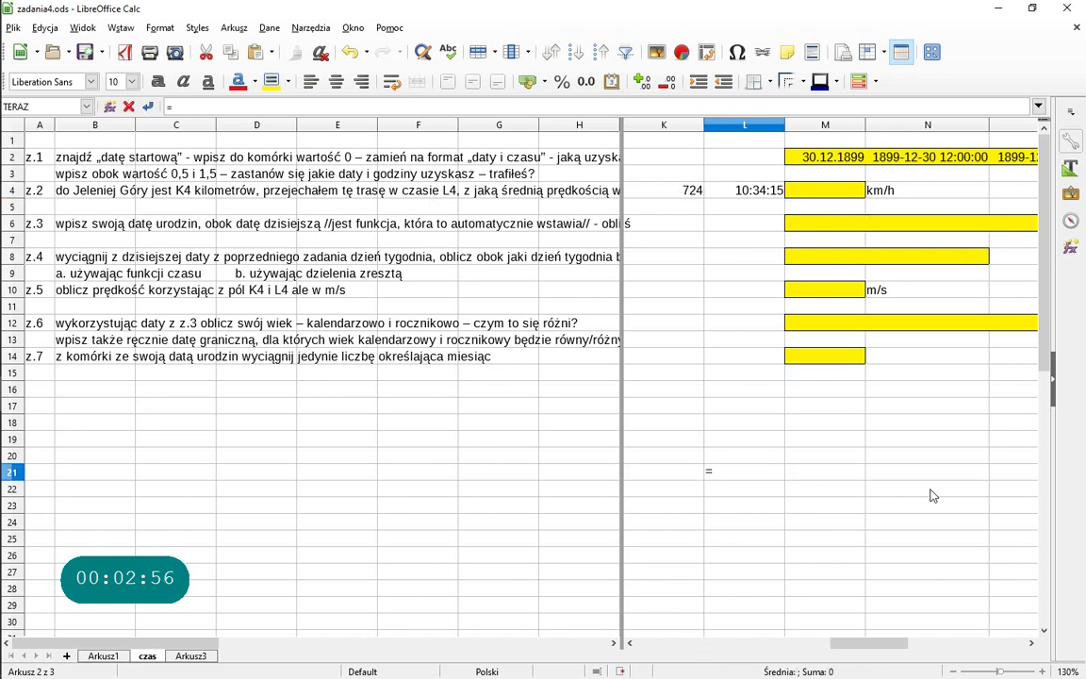
key(BackSpace)
text(v=s/t)
key(Return)
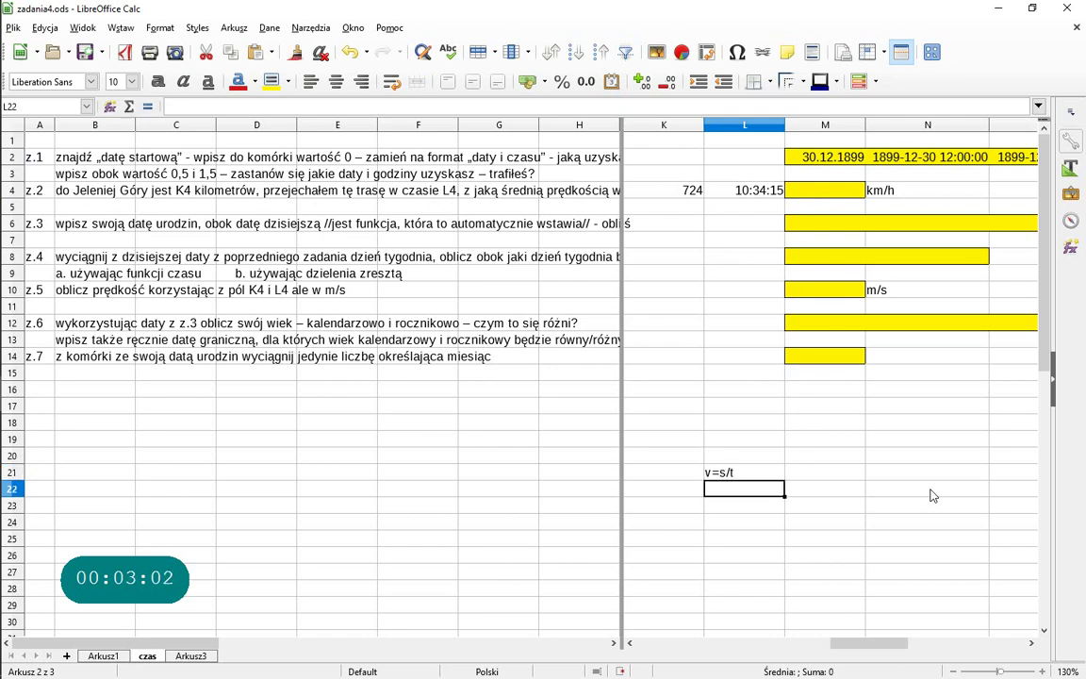
Enter the average speed formula =K4/L4 in the z.2 answer cell M4.
click(819, 194)
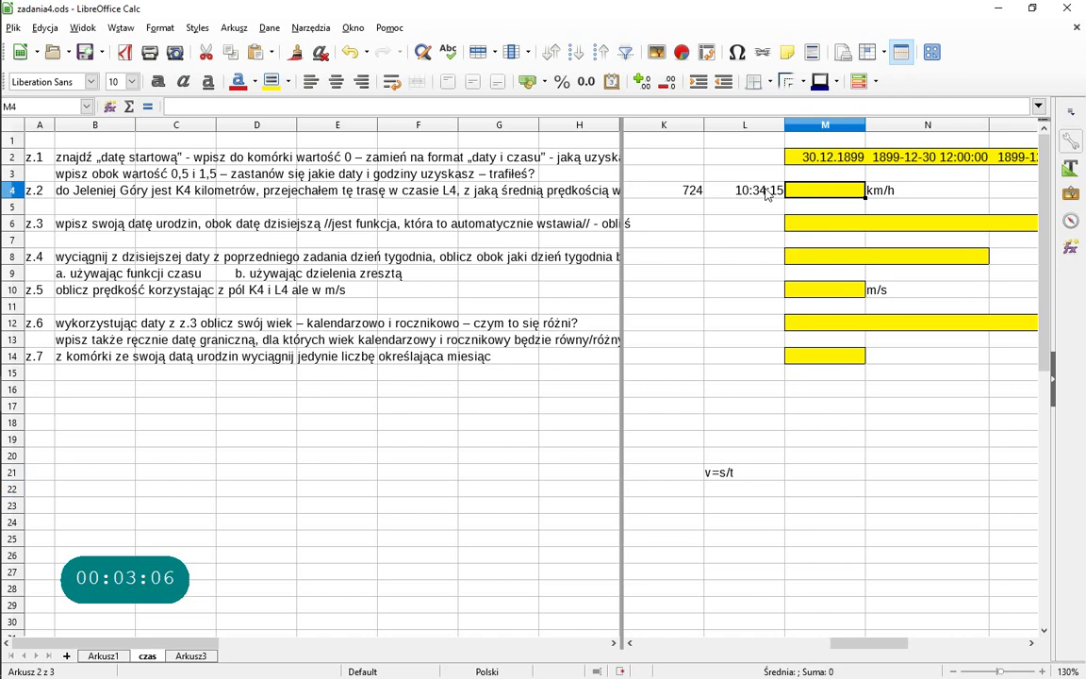
text(=)
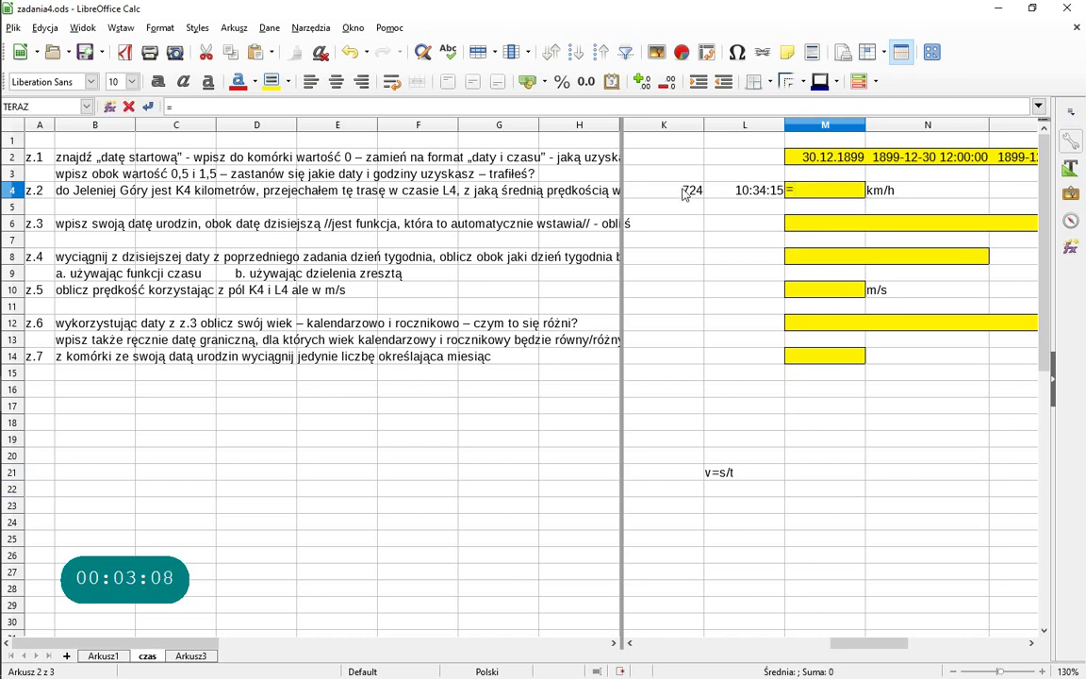
click(687, 193)
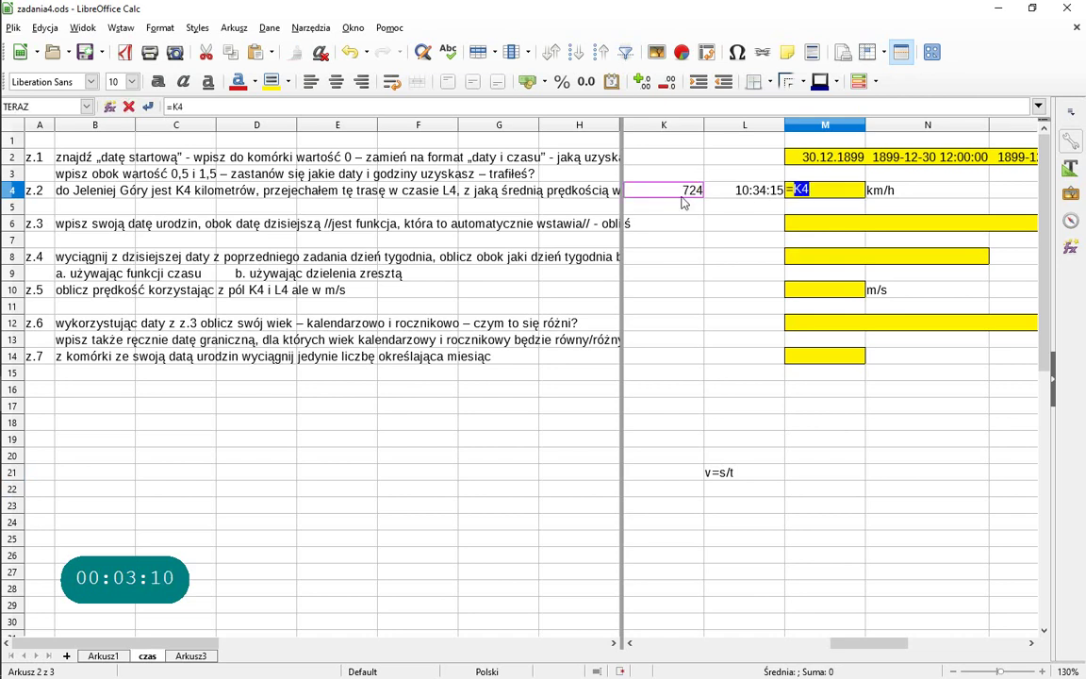
text(/)
click(742, 193)
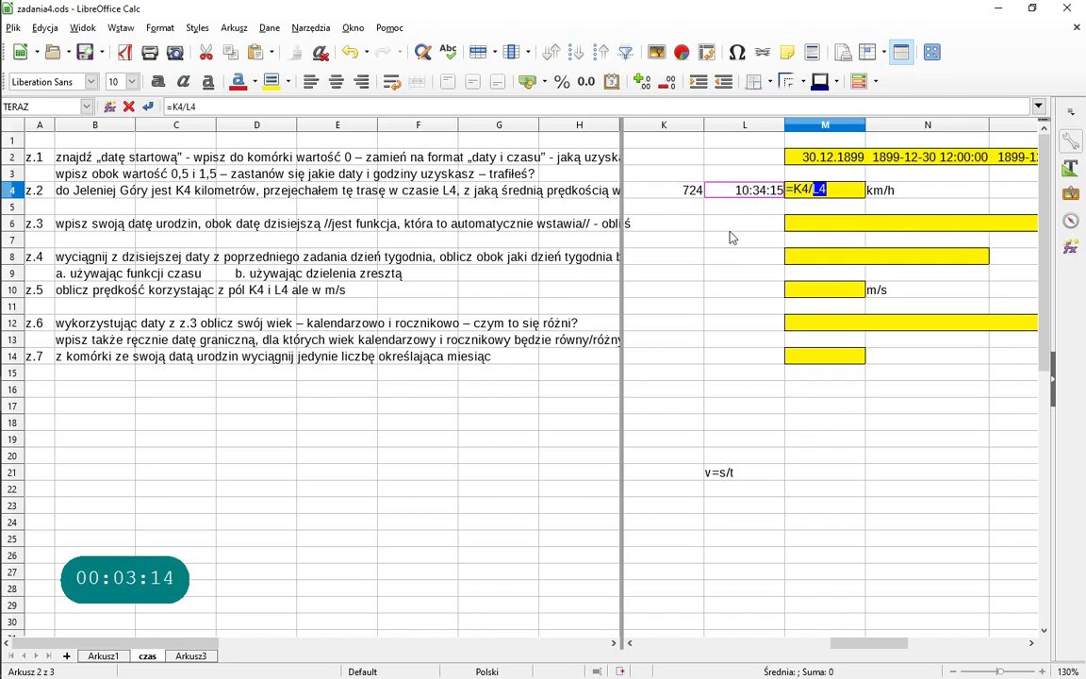
key(Return)
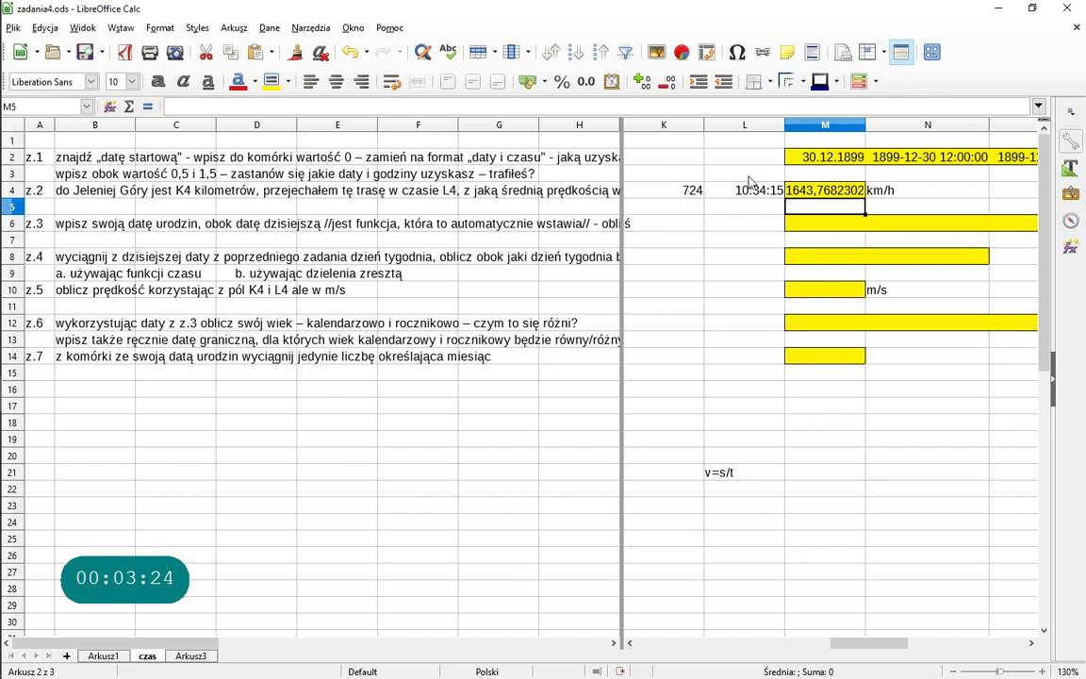
Convert the time to hours in M4 by changing the formula to =K4/(L4*24).
click(826, 192)
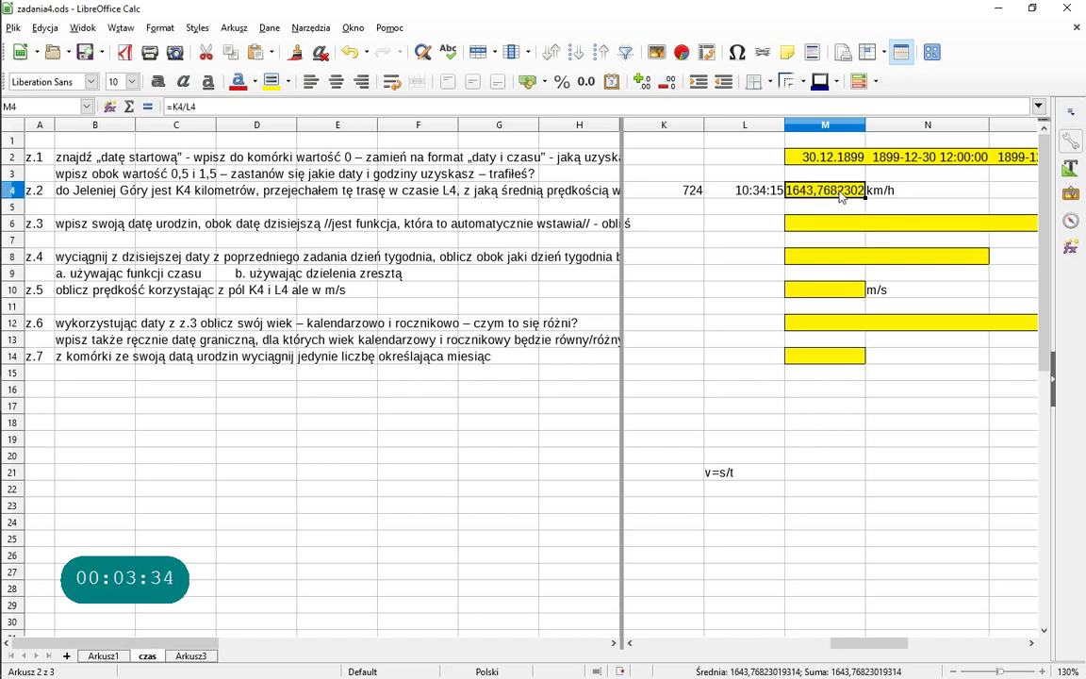
double_click(841, 195)
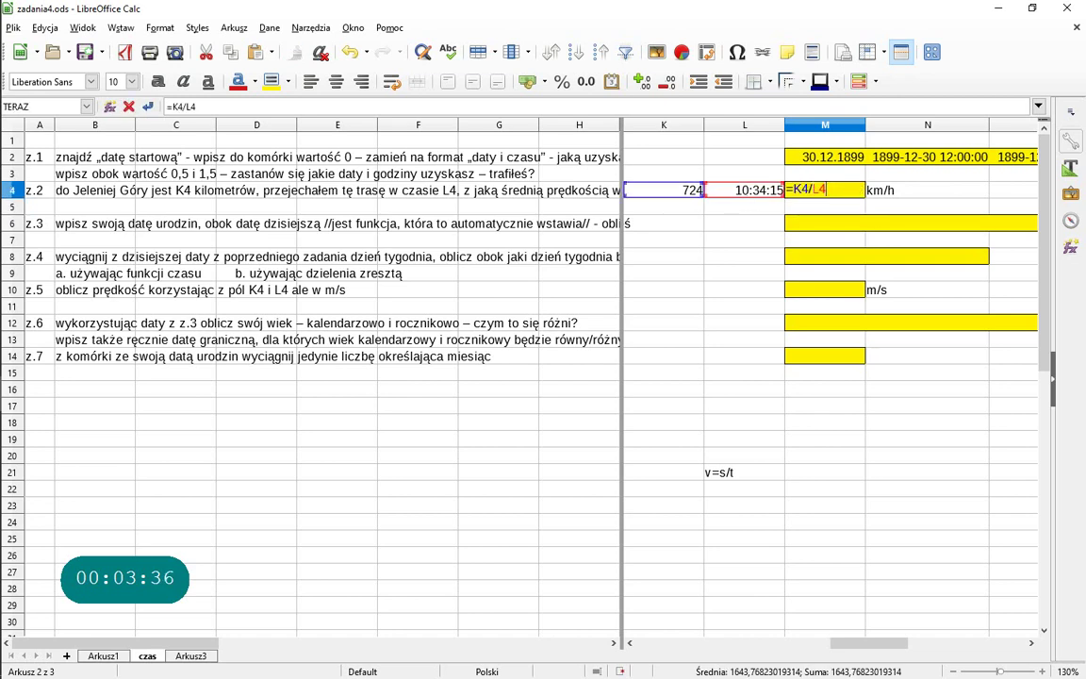
click(824, 189)
text((L4)
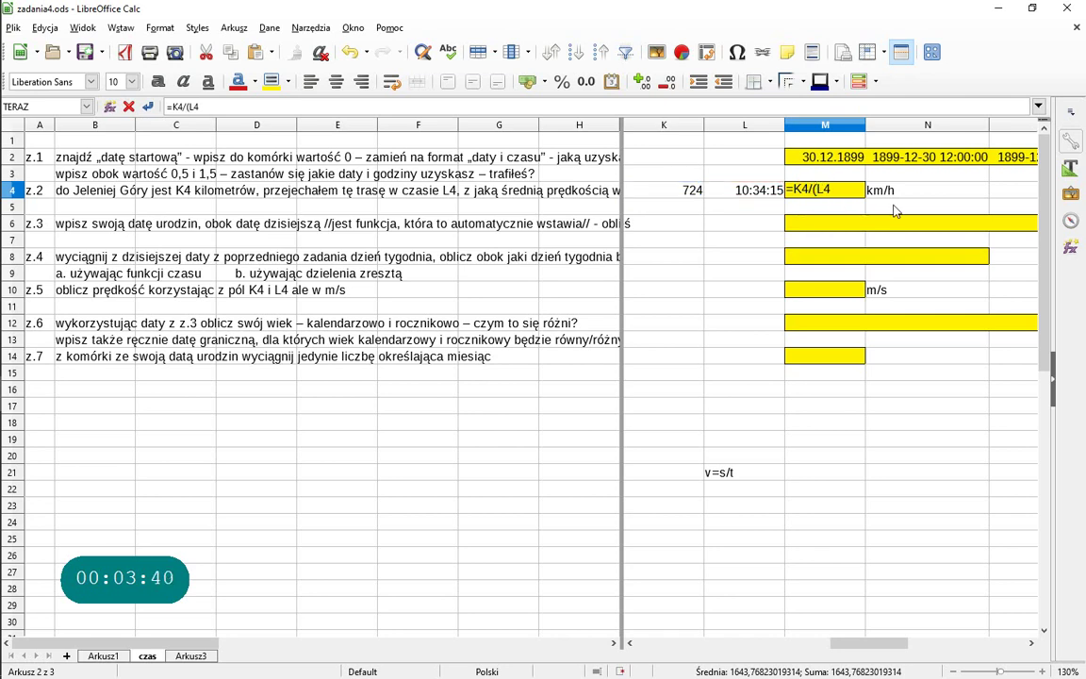
text(*24))
key(Return)
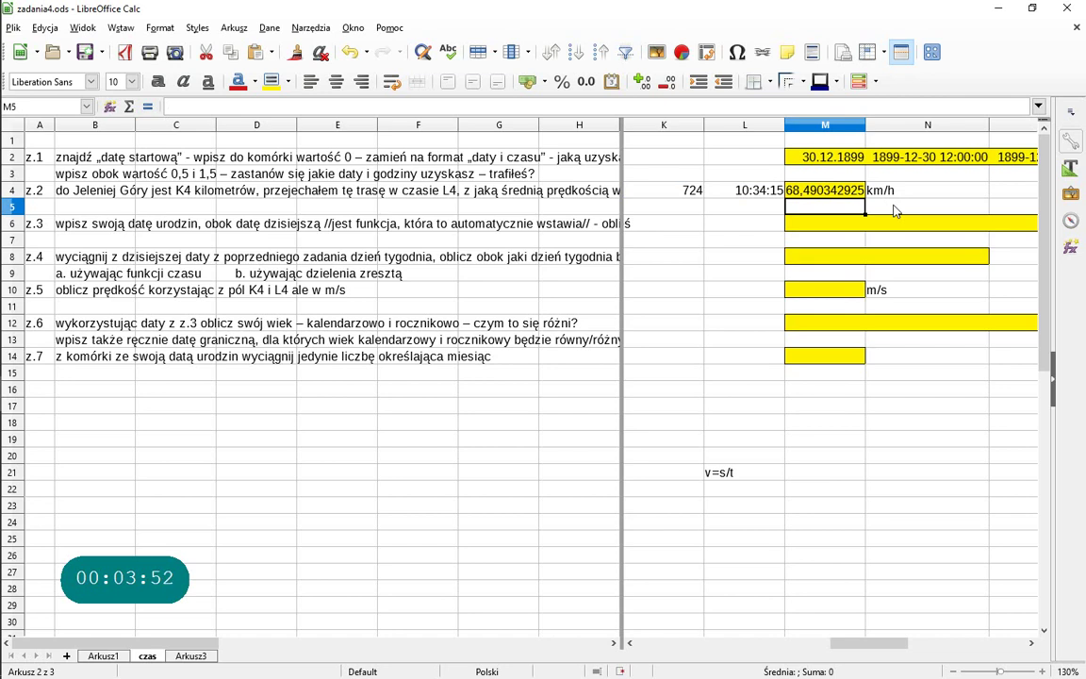
click(834, 191)
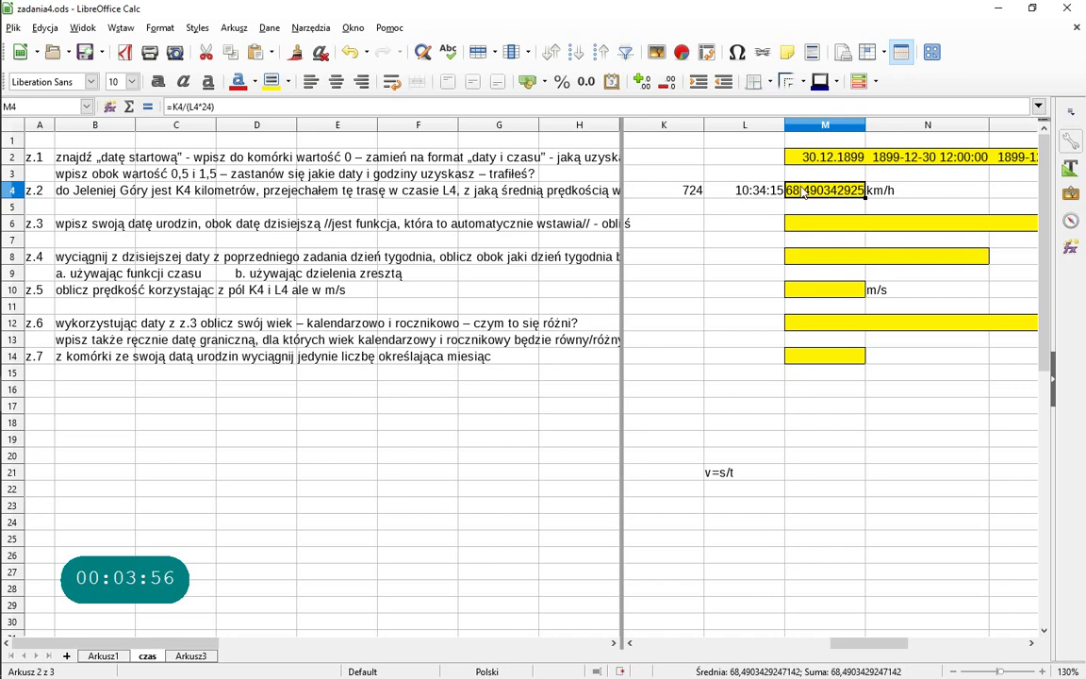
Enter an alternative speed formula using only the full hours, =K4/GODZINA(L4), in M5 and compare it with M4.
click(797, 208)
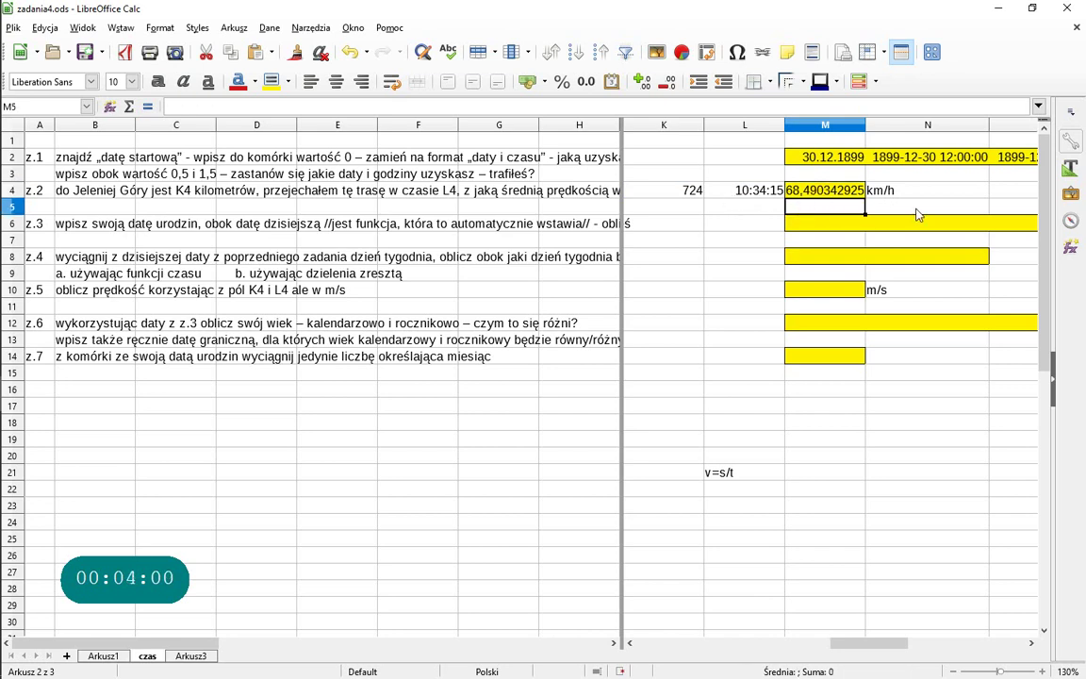
text(=)
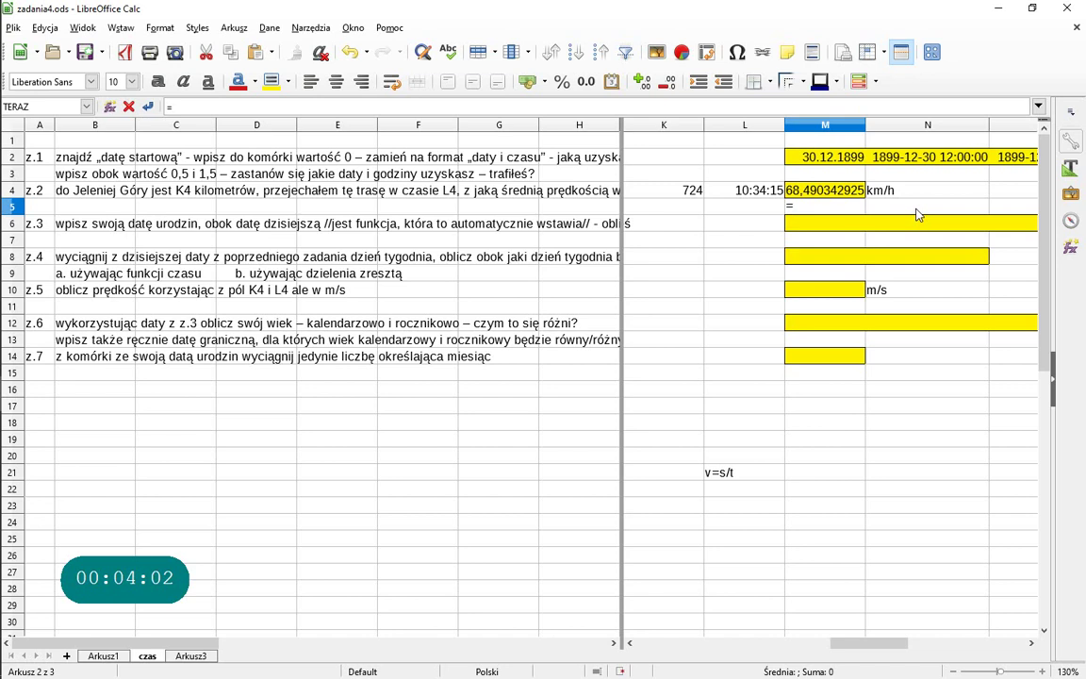
click(695, 194)
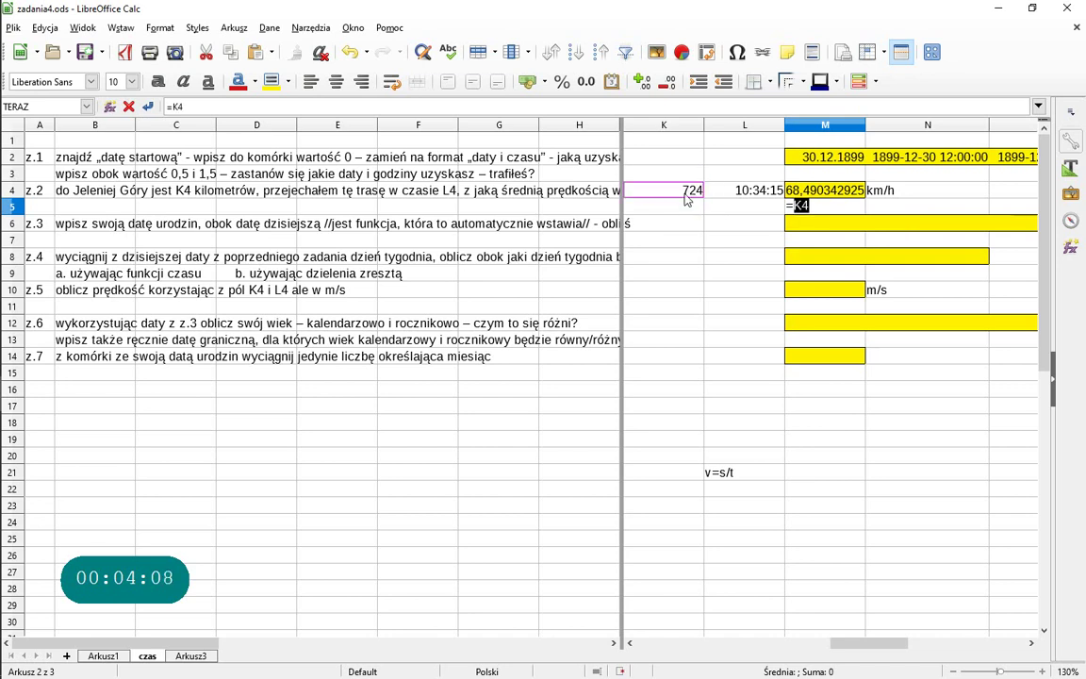
text(/)
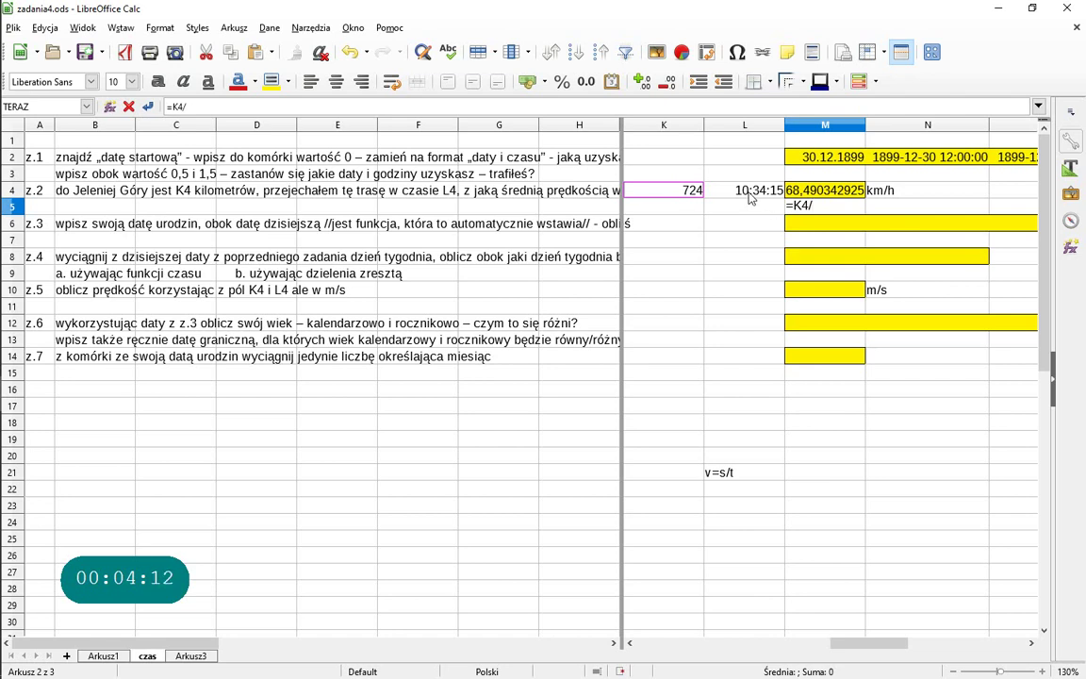
text(godzina()
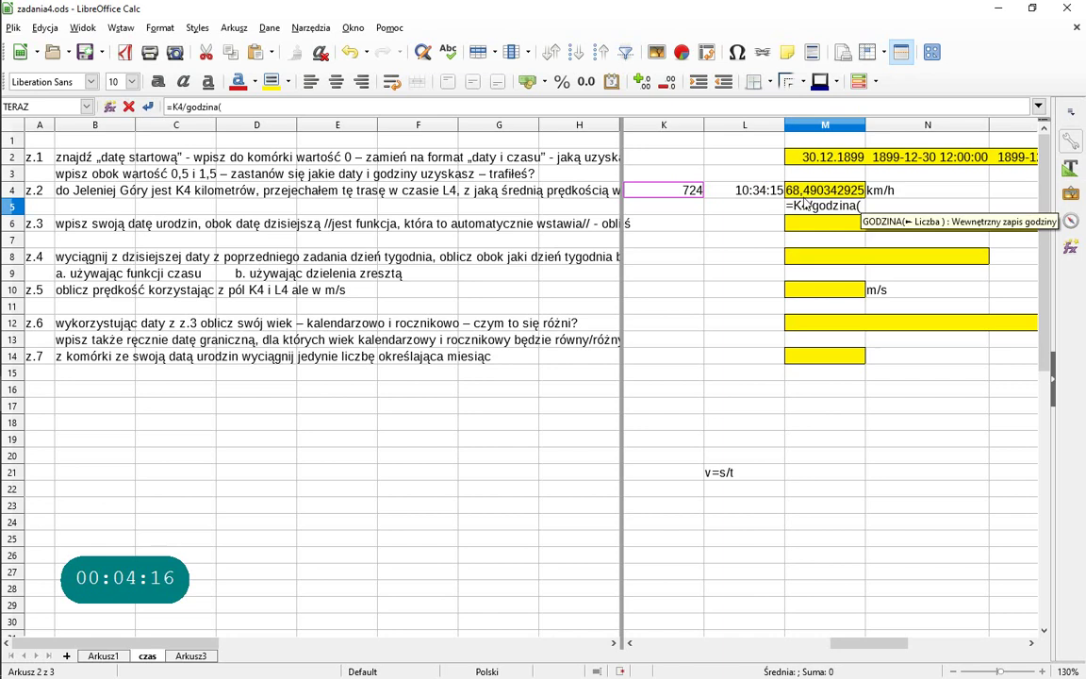
click(769, 192)
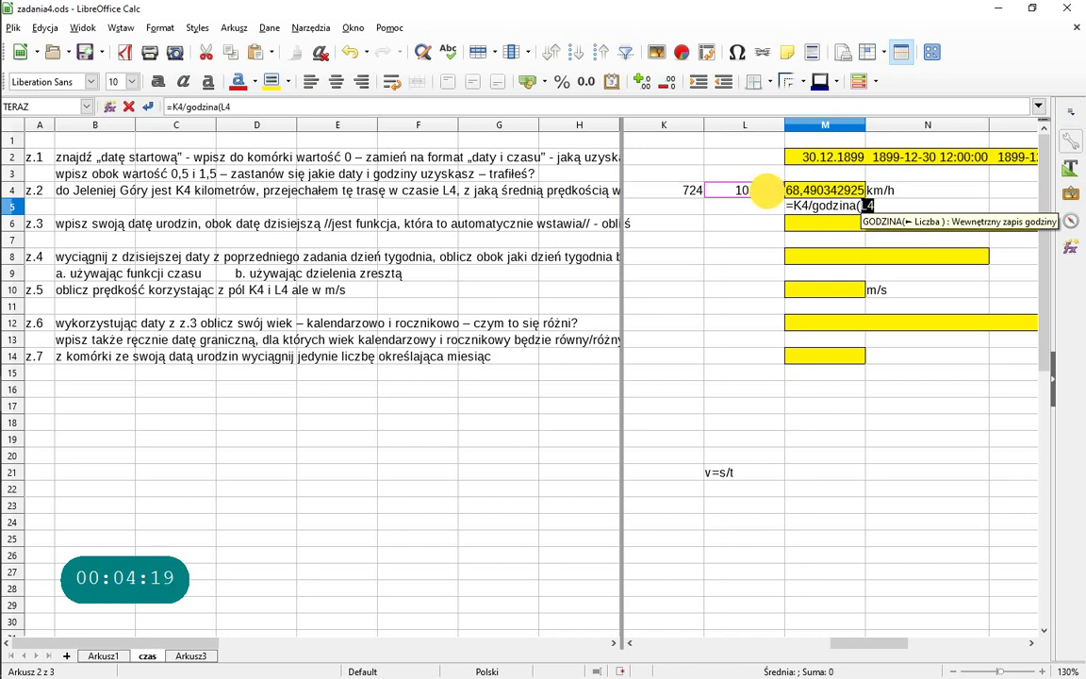
text())
key(Return)
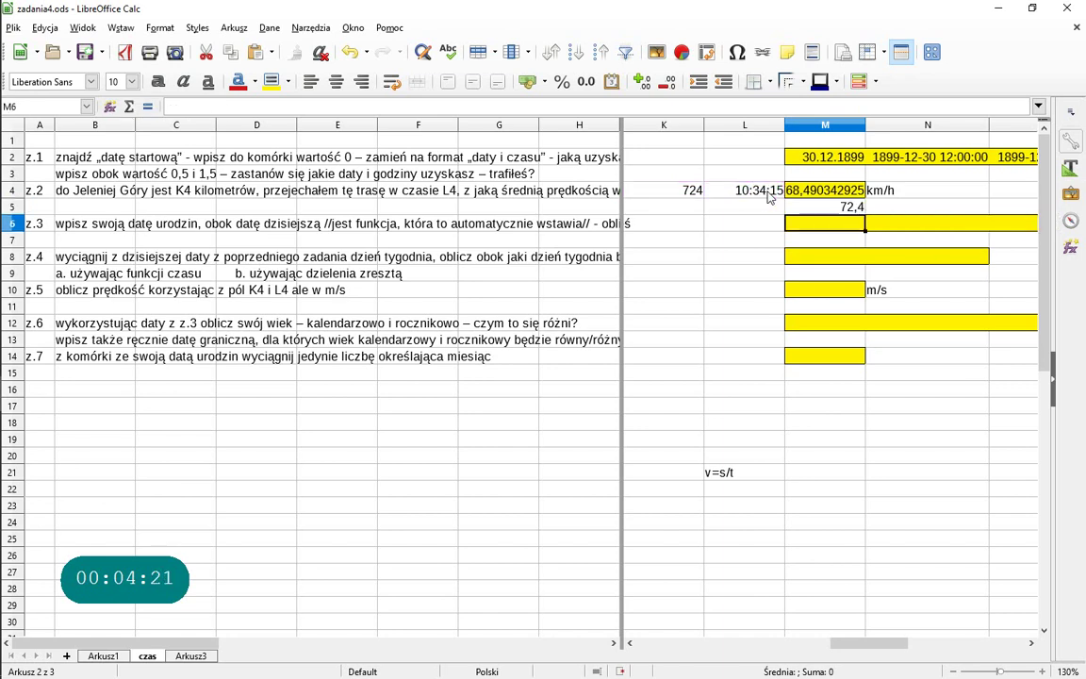
key(Up)
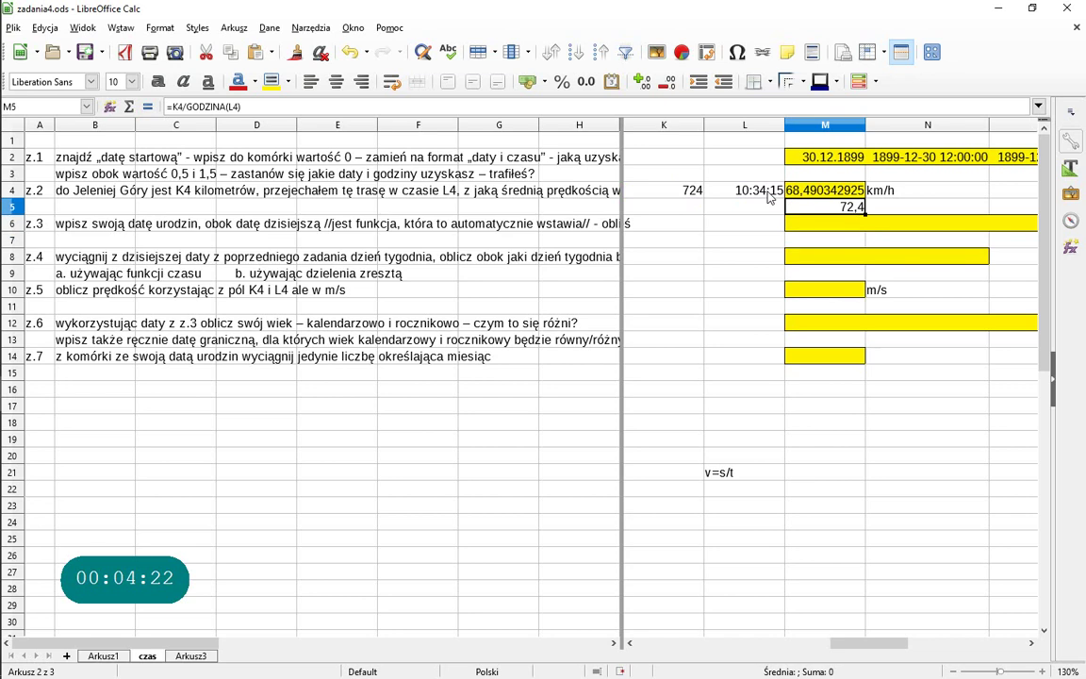
key(Up)
key(Down)
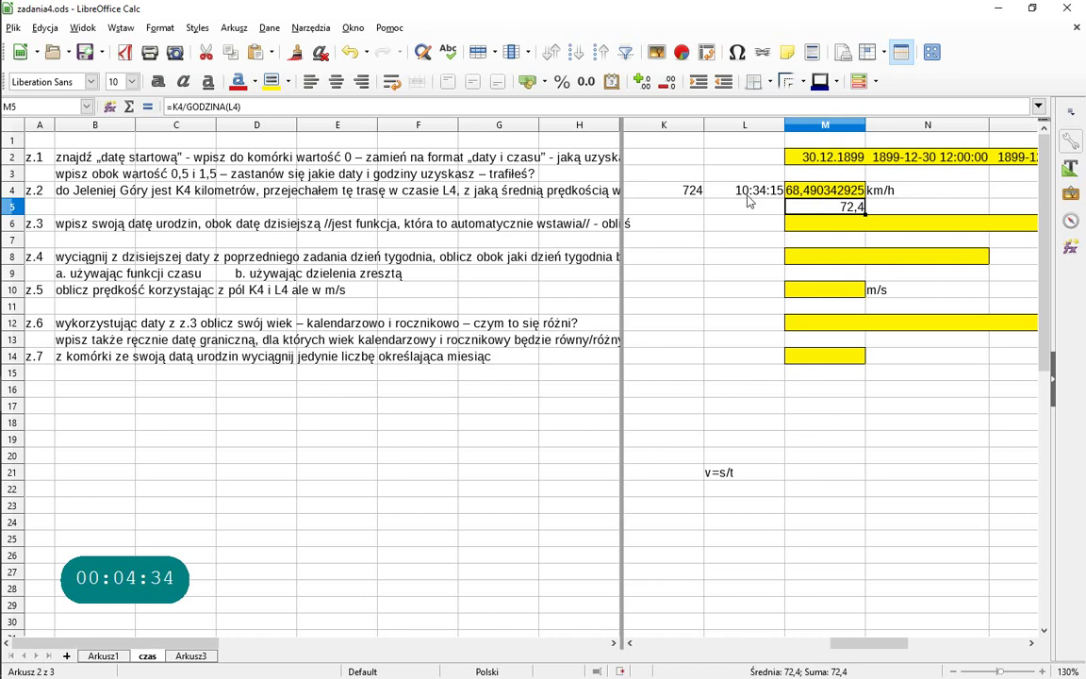
Add the minutes to the time in M5 by extending the formula to =K4/(GODZINA(L4)+MINUTA(L4)*1/60).
double_click(844, 211)
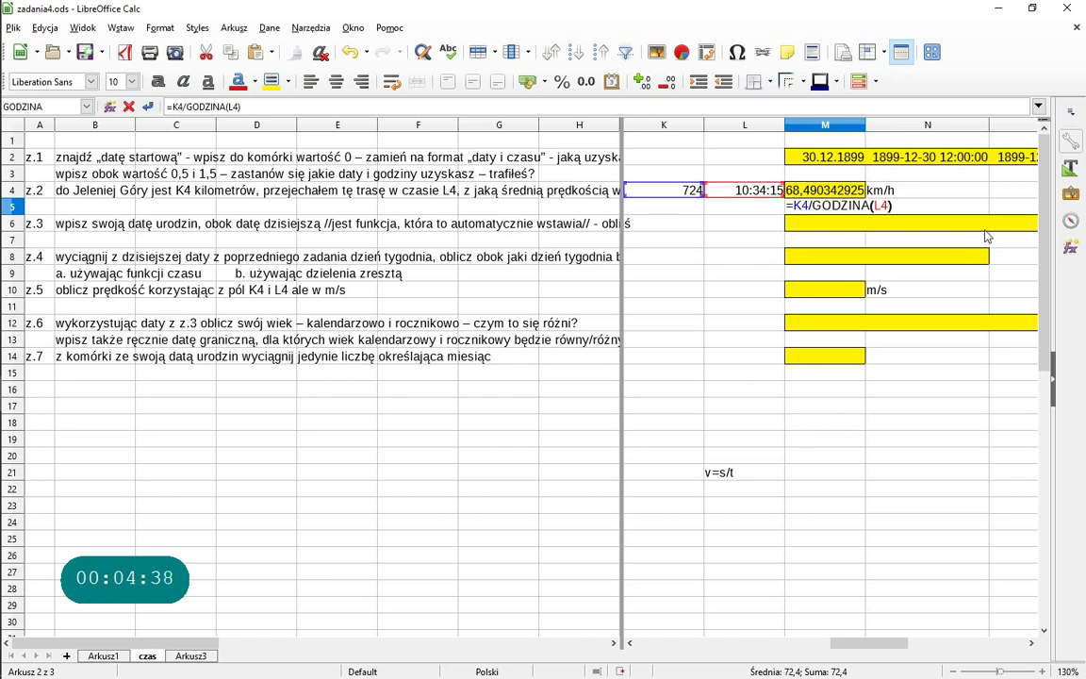
key(Left)
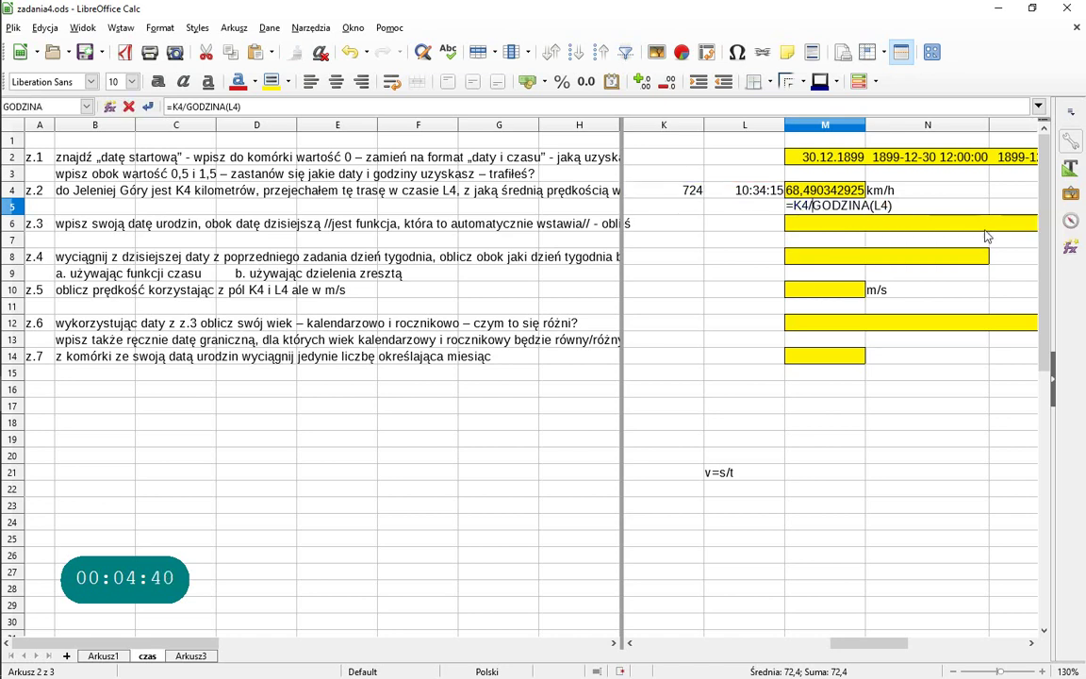
text(()
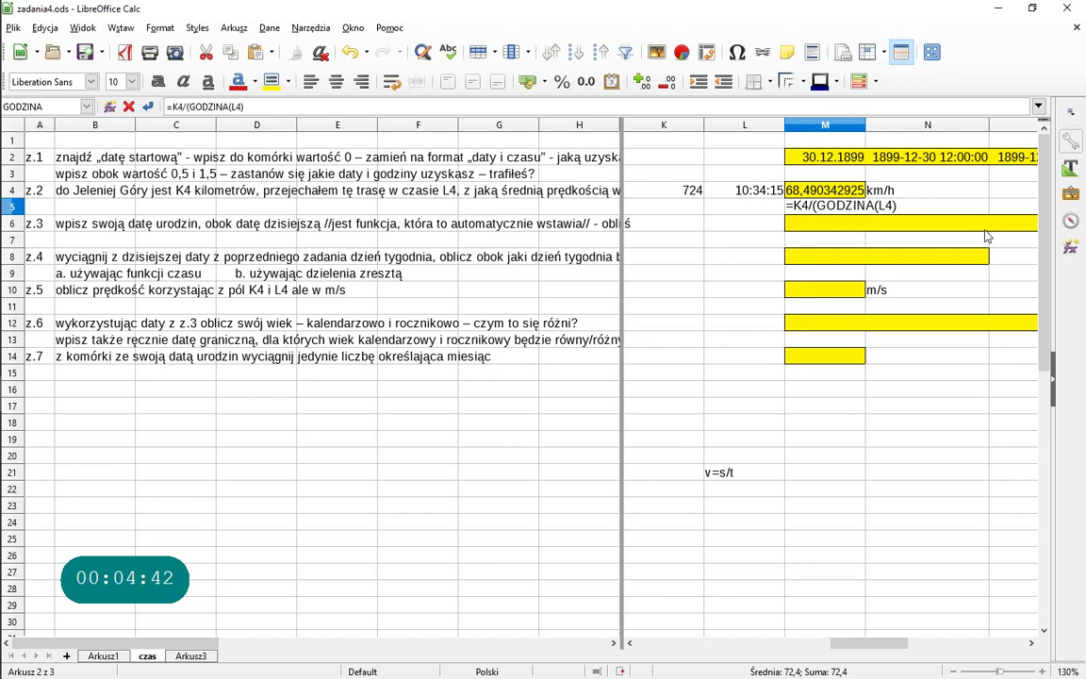
key(End)
text())
key(Left)
text(+minuta()
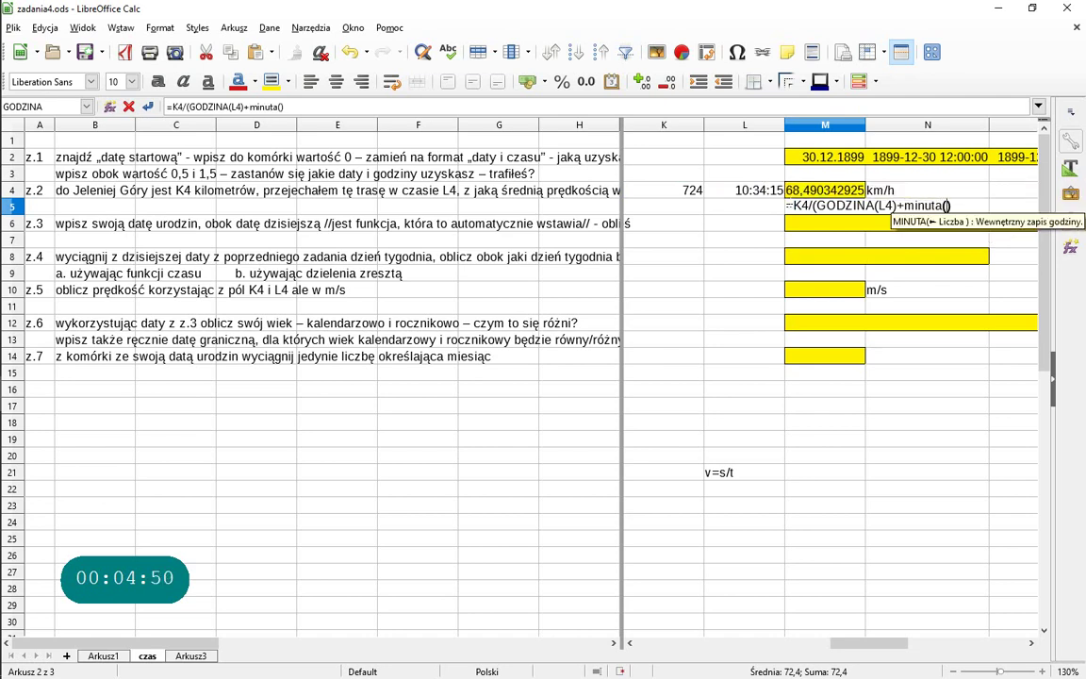
click(764, 194)
text())
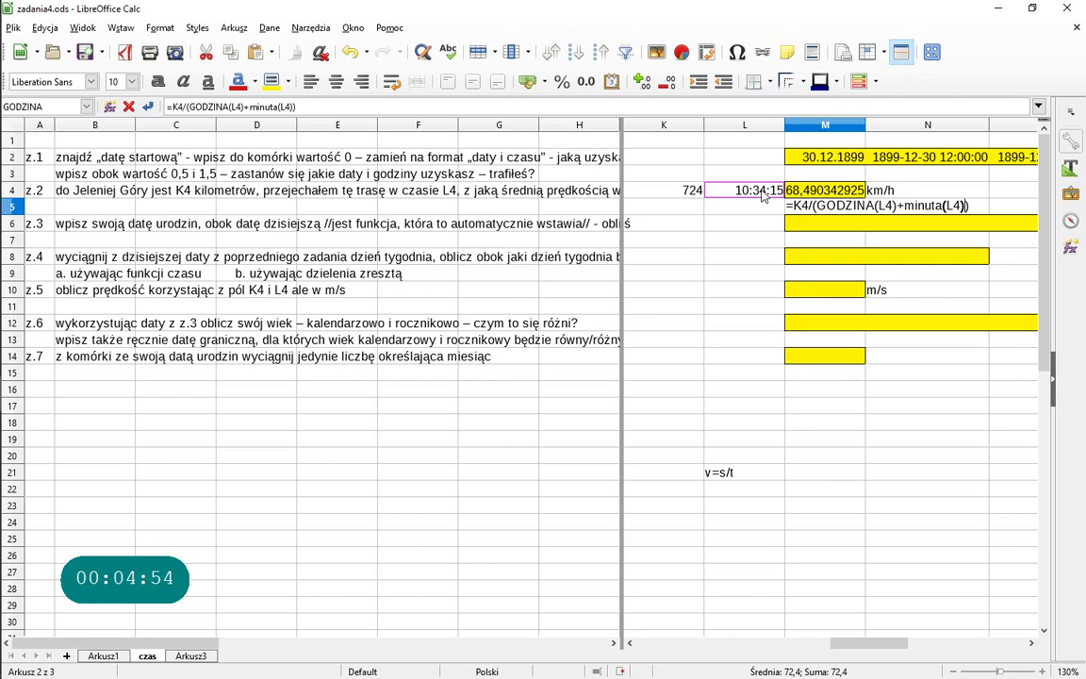
text(*1/60)
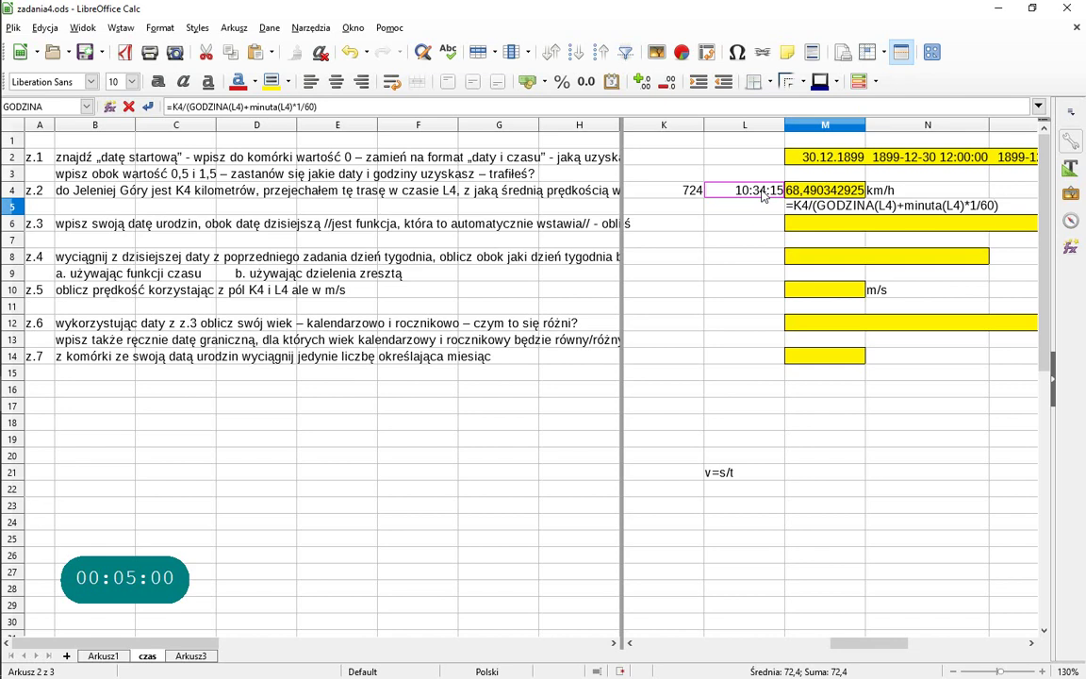
key(Return)
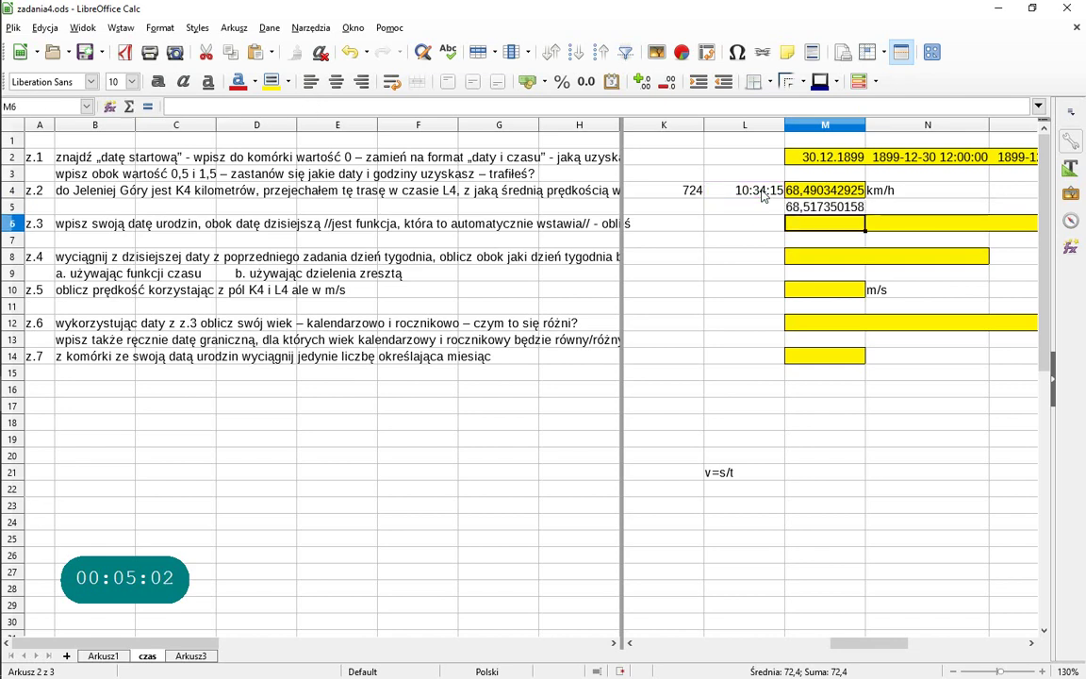
Add the seconds as +SEKUNDA(L4)/3600 inside the divisor of the M5 formula, and review the finished formula.
key(Up)
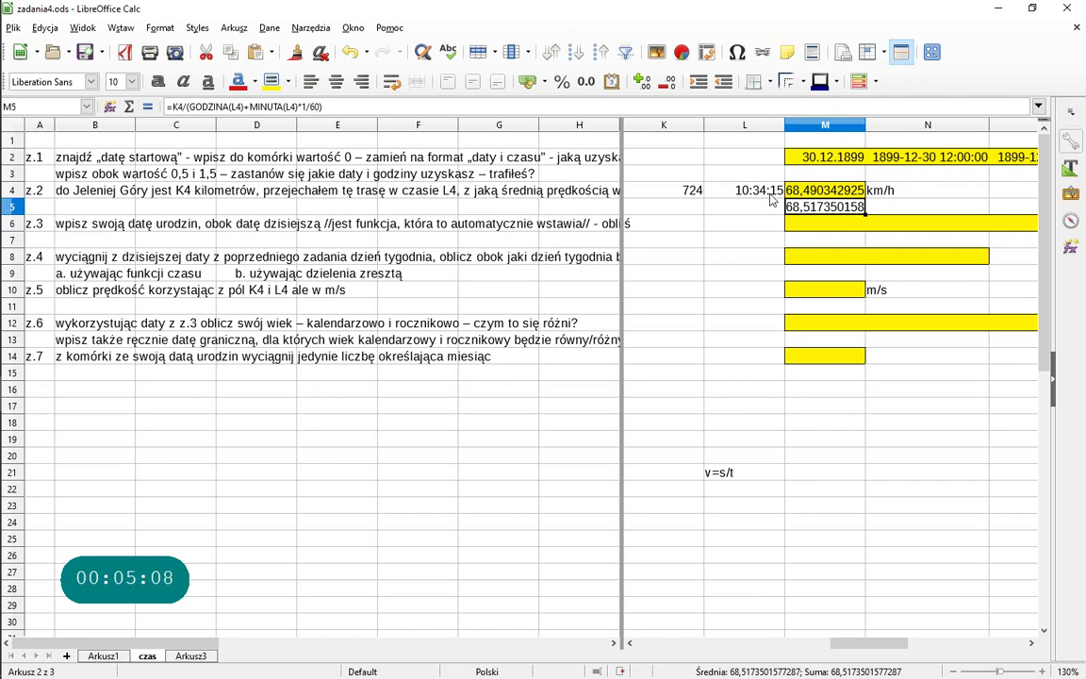
key(F2)
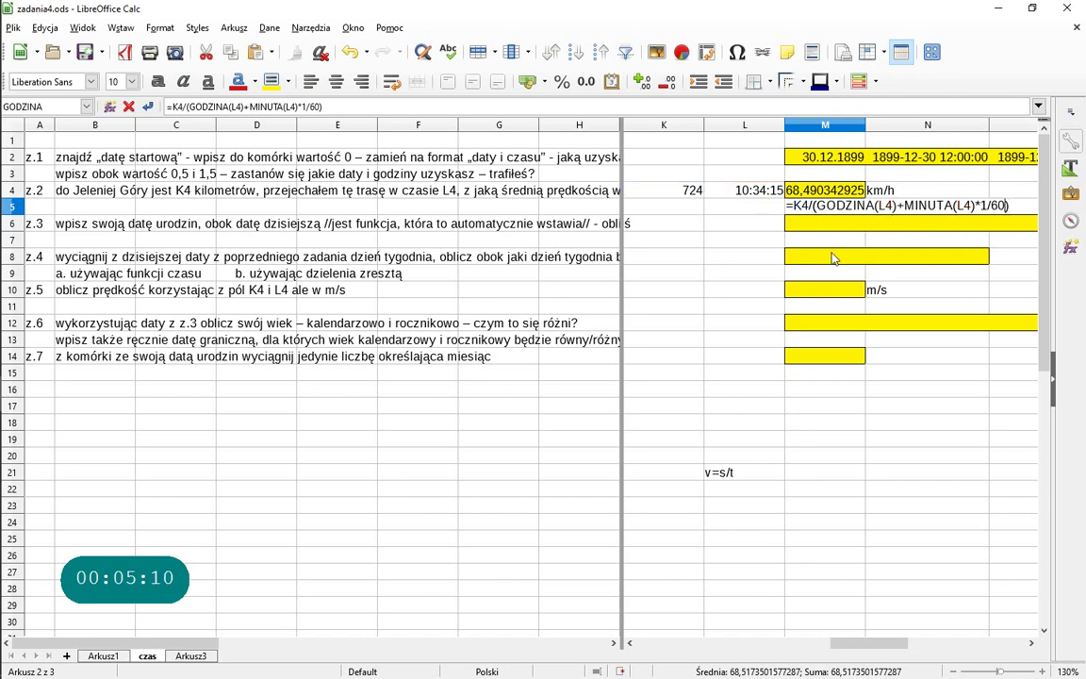
key(Left)
text(+sekunda()
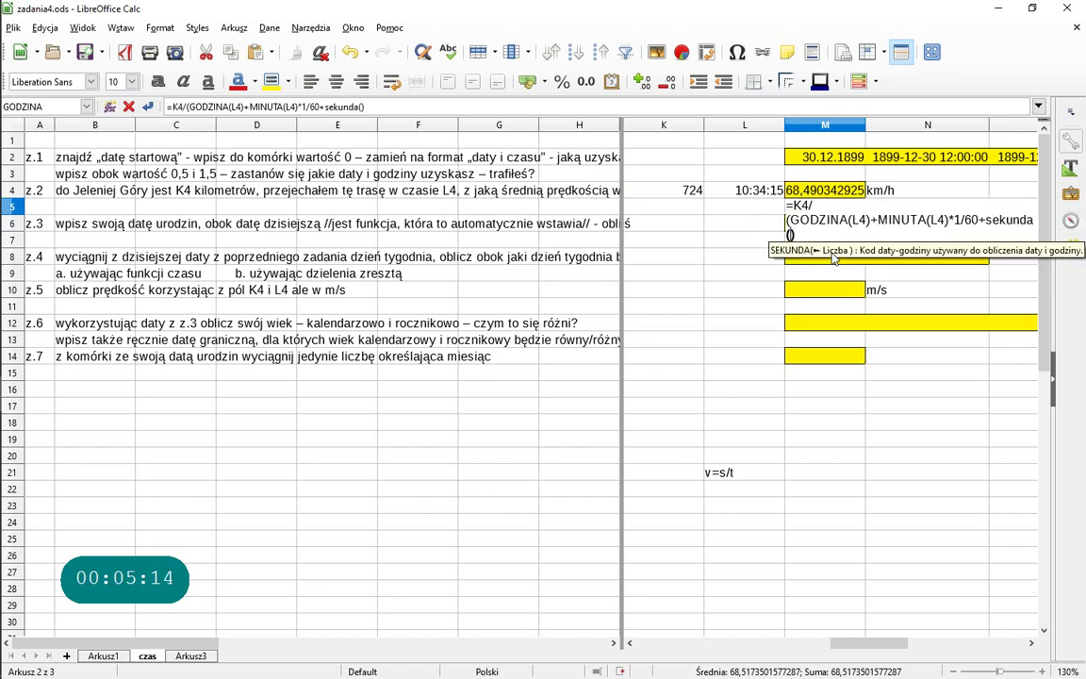
click(726, 190)
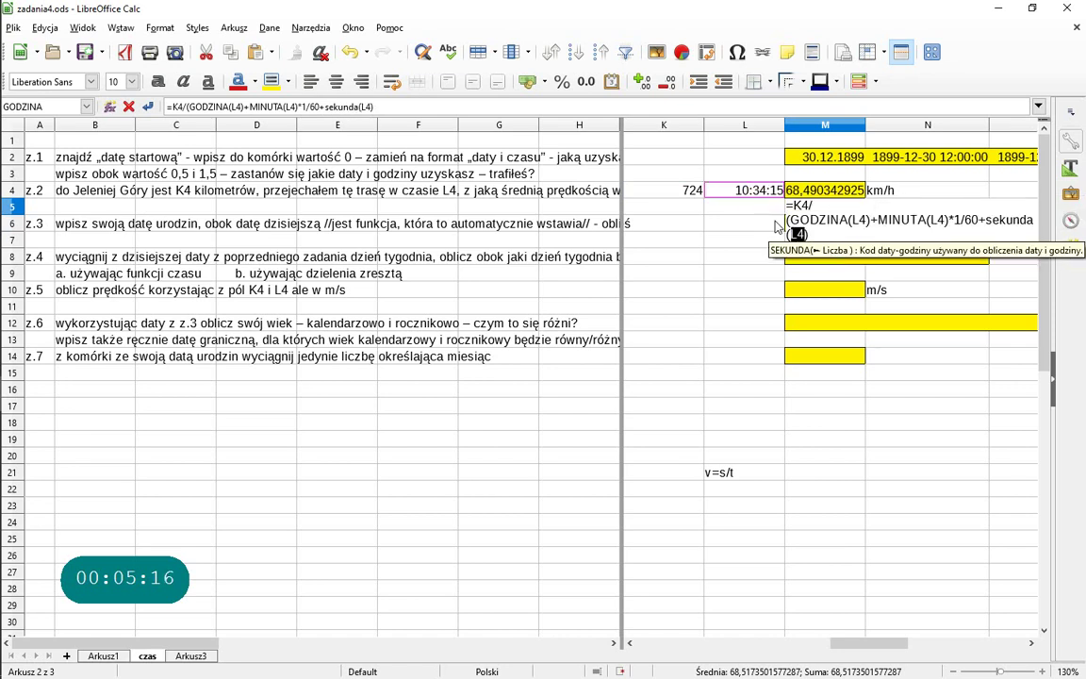
text())
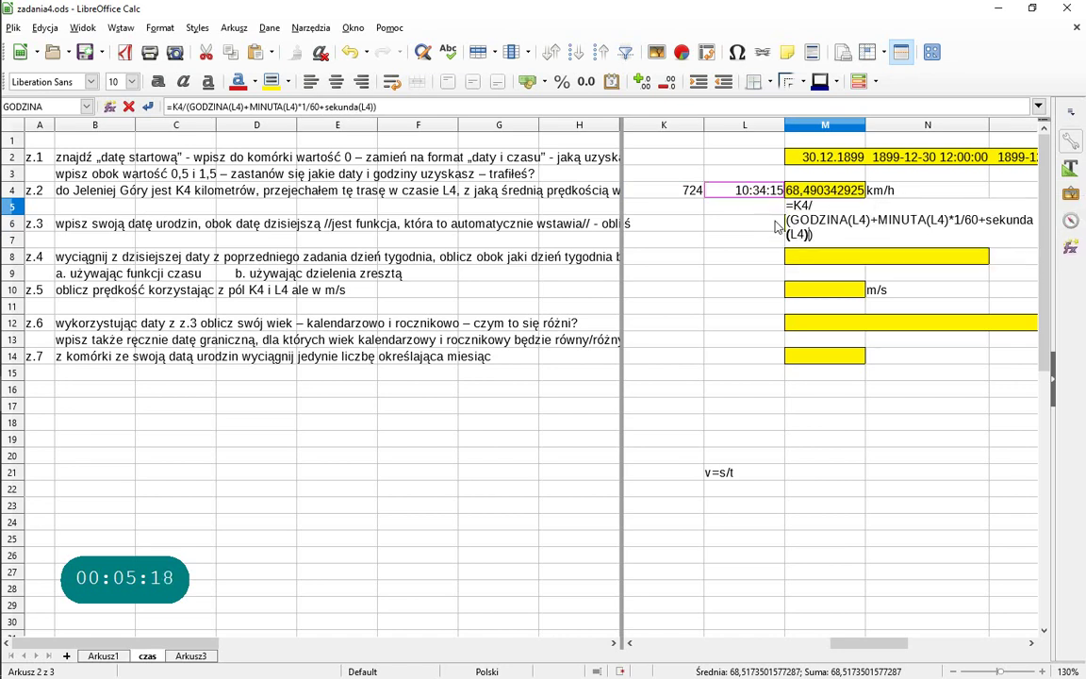
text(/3600)
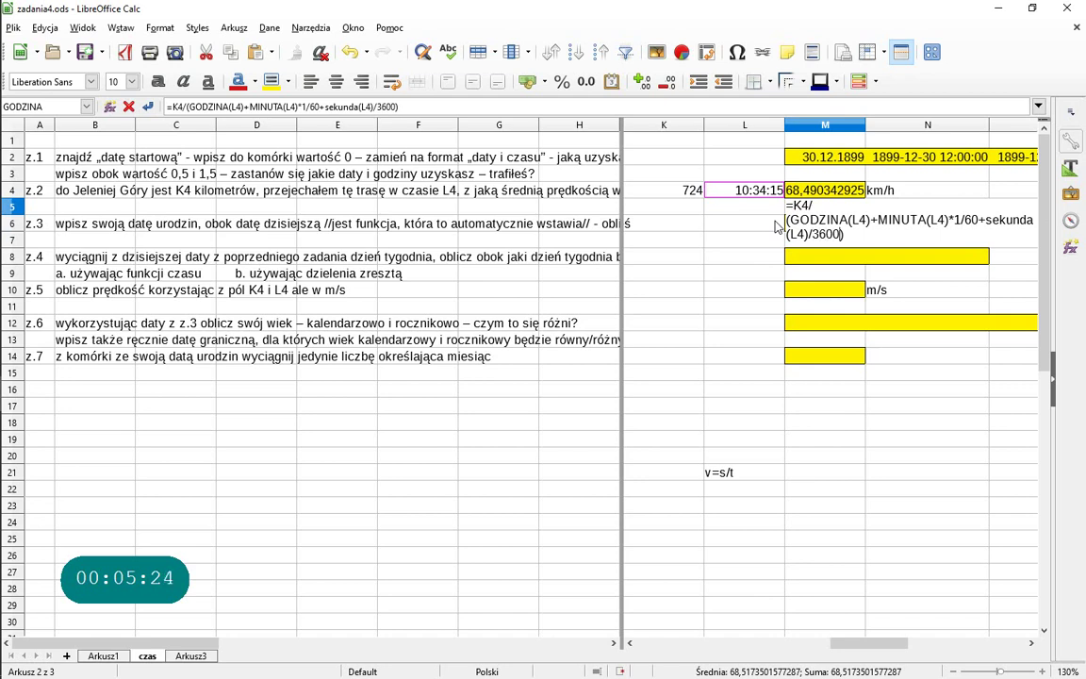
key(Return)
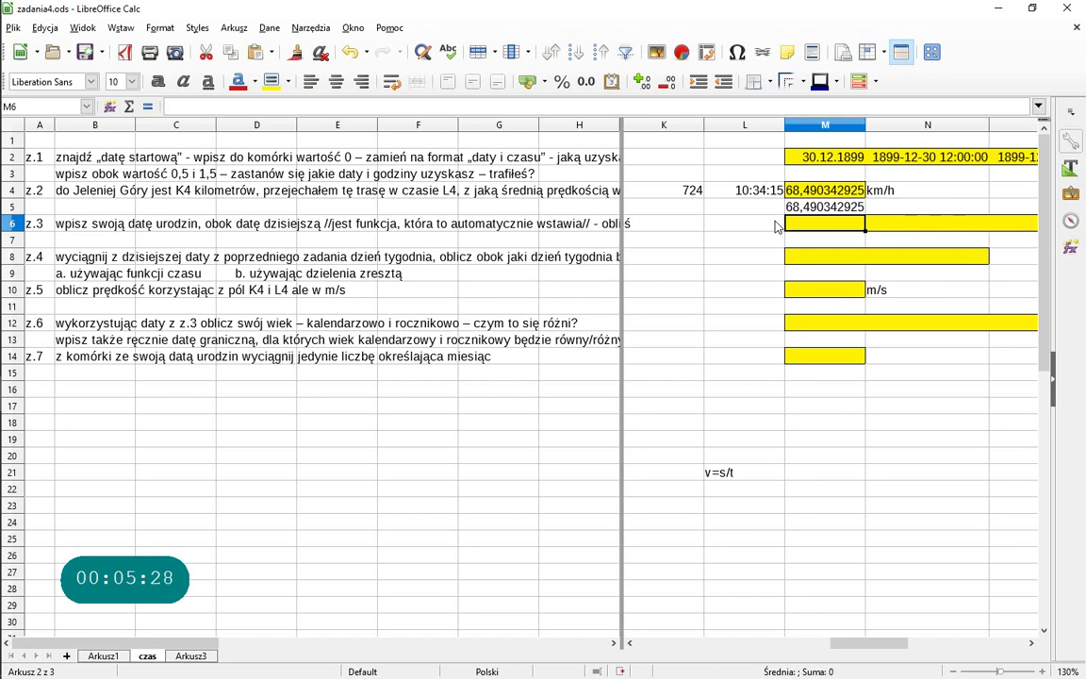
key(Up)
key(F2)
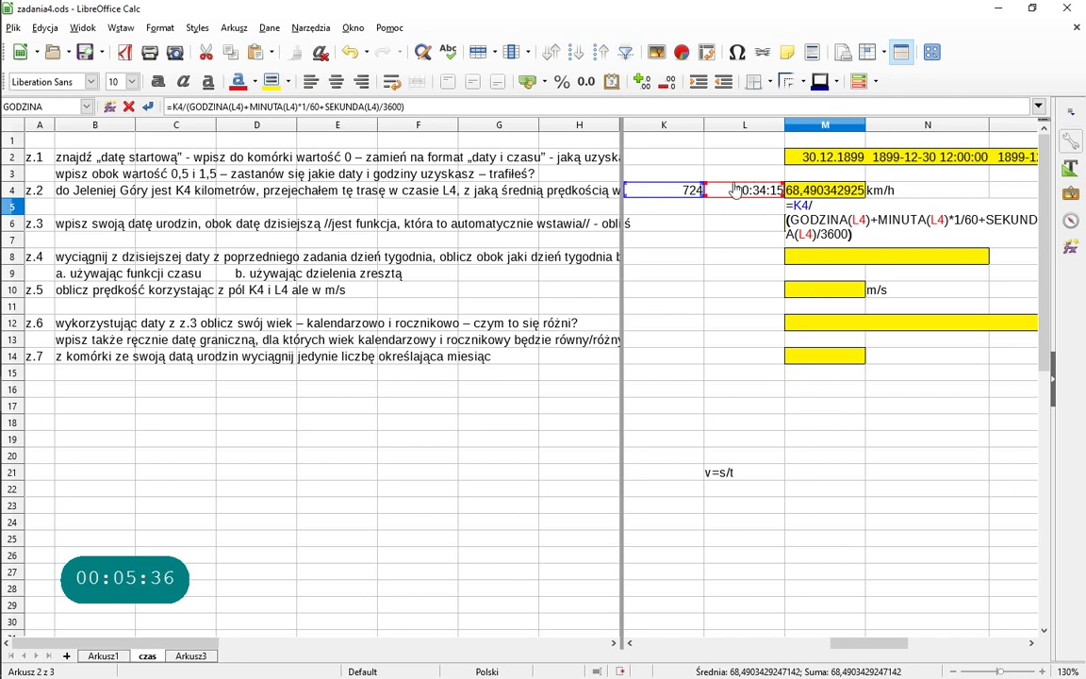
click(825, 190)
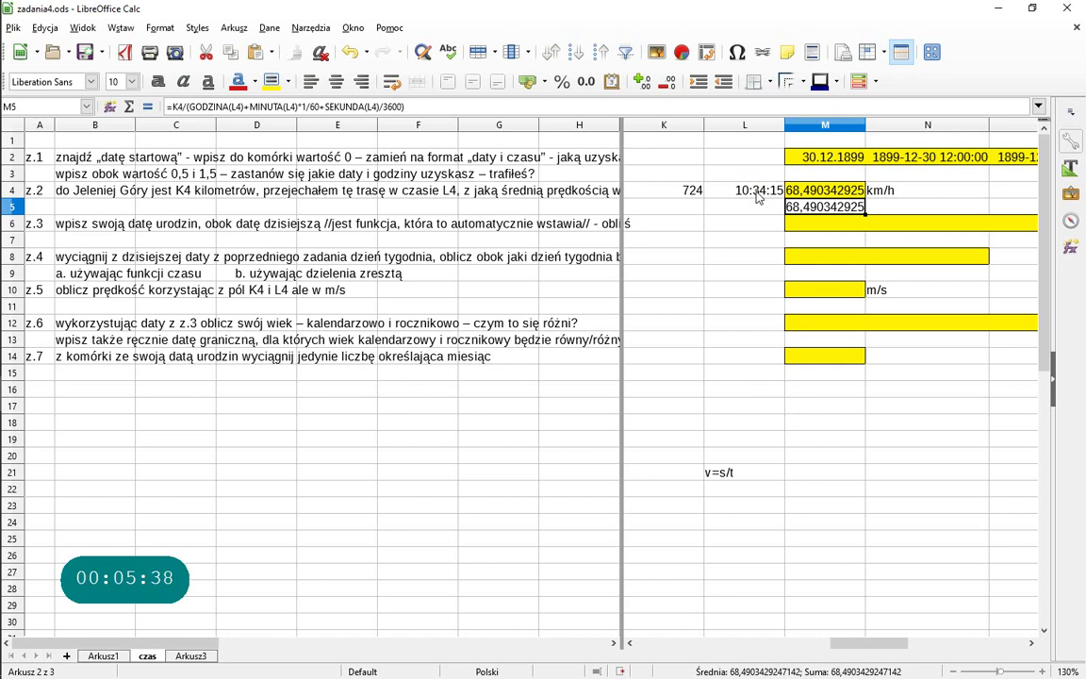
Review the average speed formula in M4 and leave it as it is.
text(=K4/(L4*24))
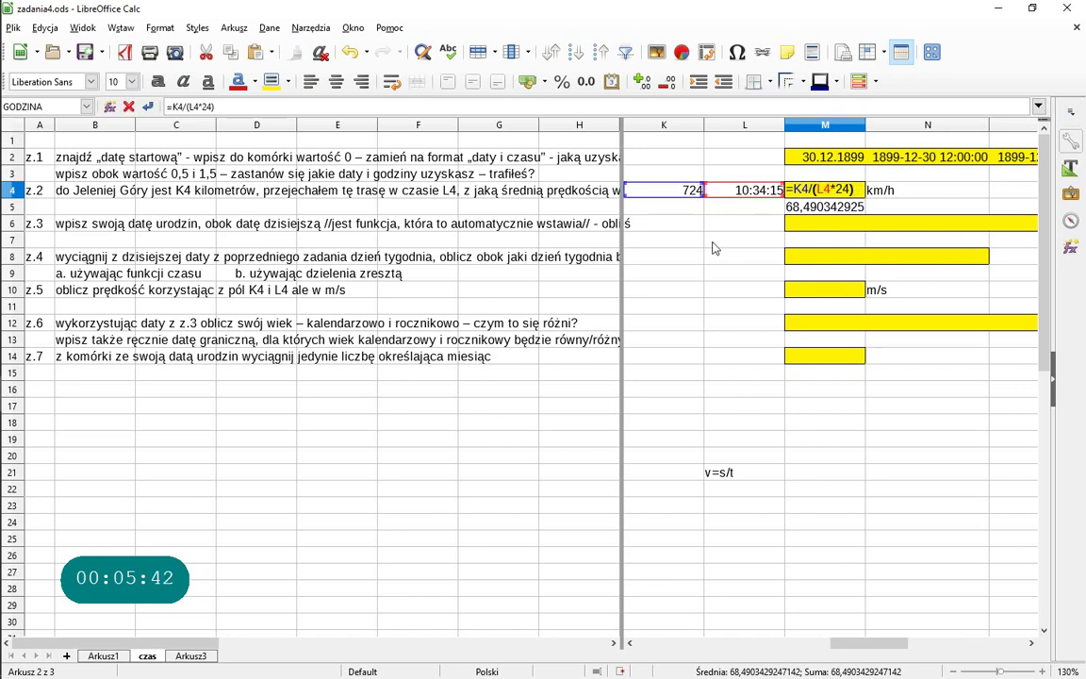
key(Return)
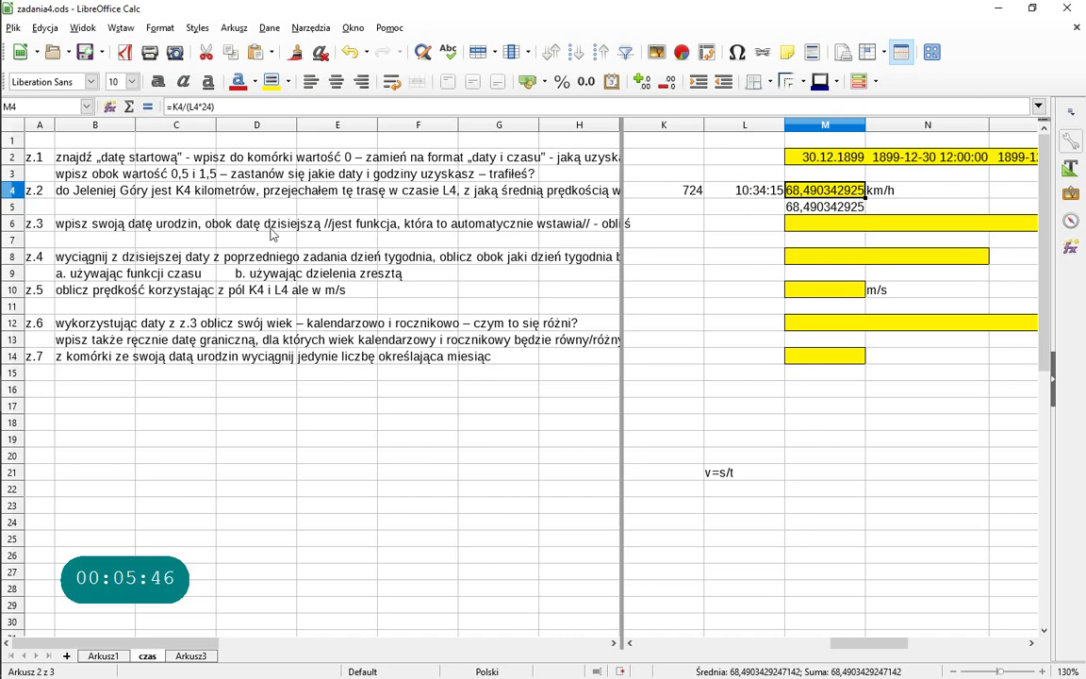
Enter the date of birth in M6, preceded by an equals sign.
click(798, 226)
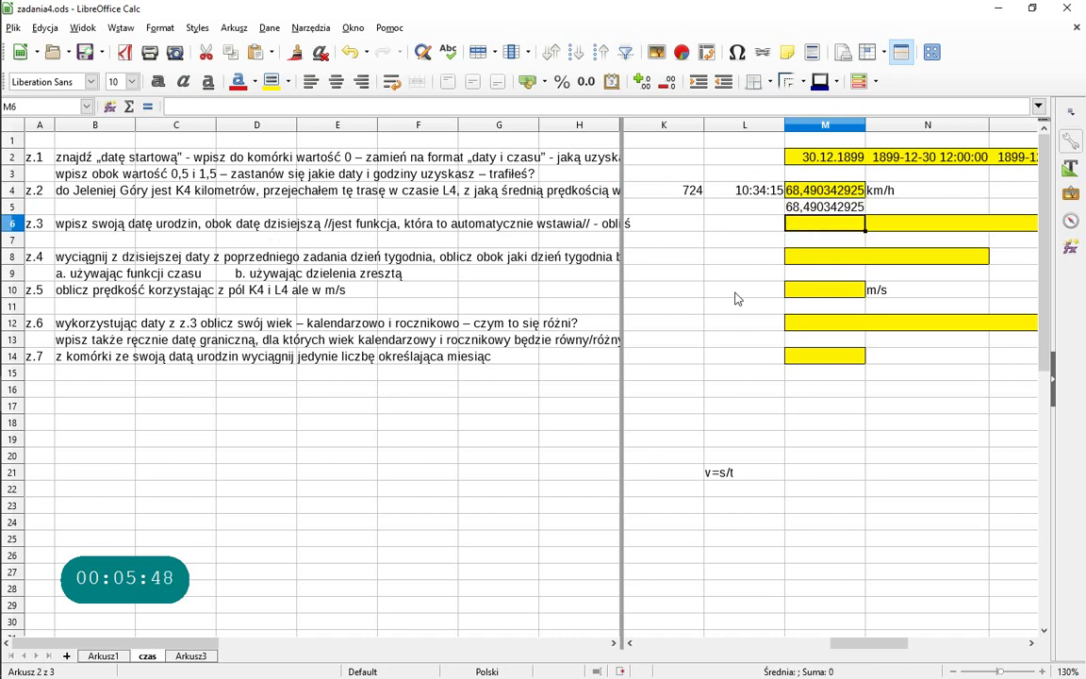
text(=)
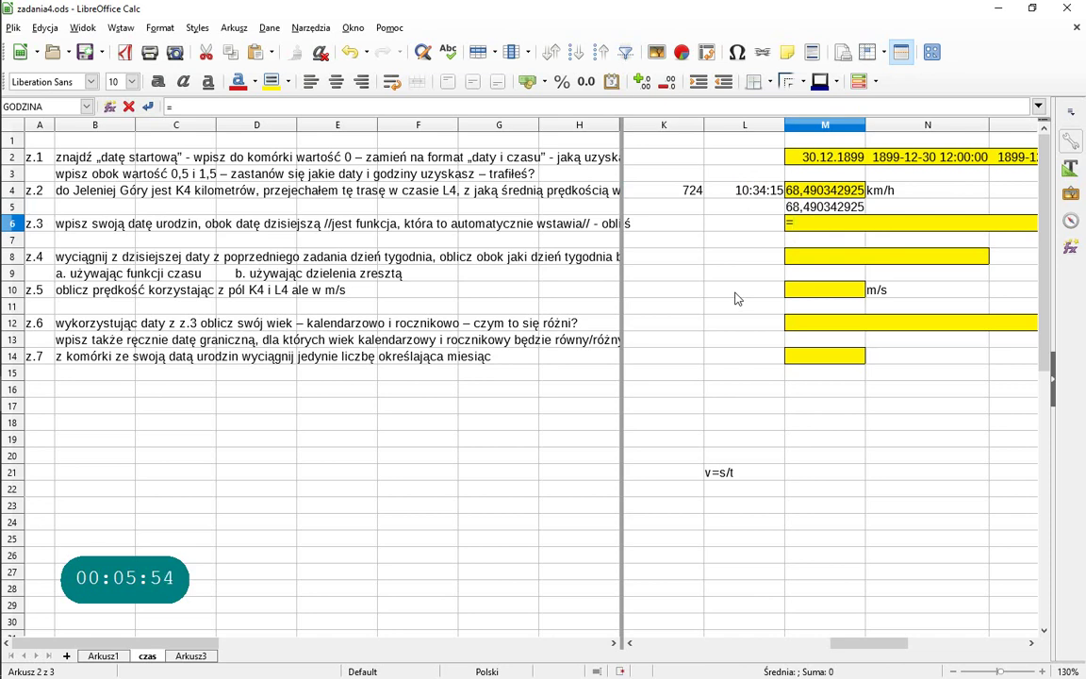
text(10.10.19)
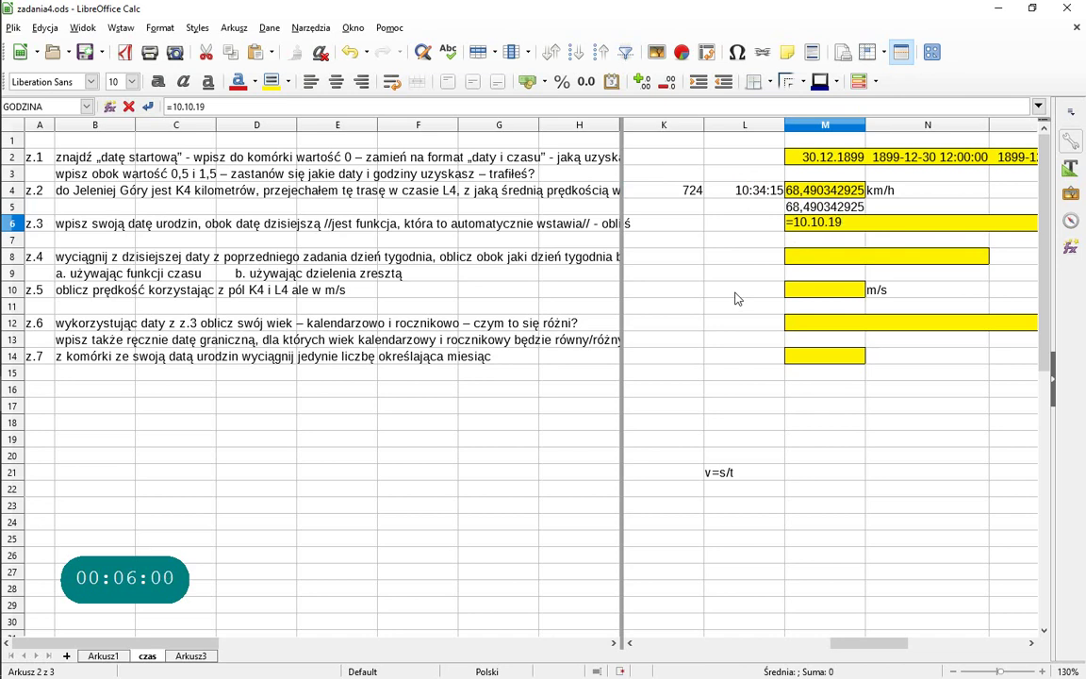
text(90)
key(Return)
Remove the leading equals sign from the M6 entry so that it is stored as a plain date.
key(Up)
key(F2)
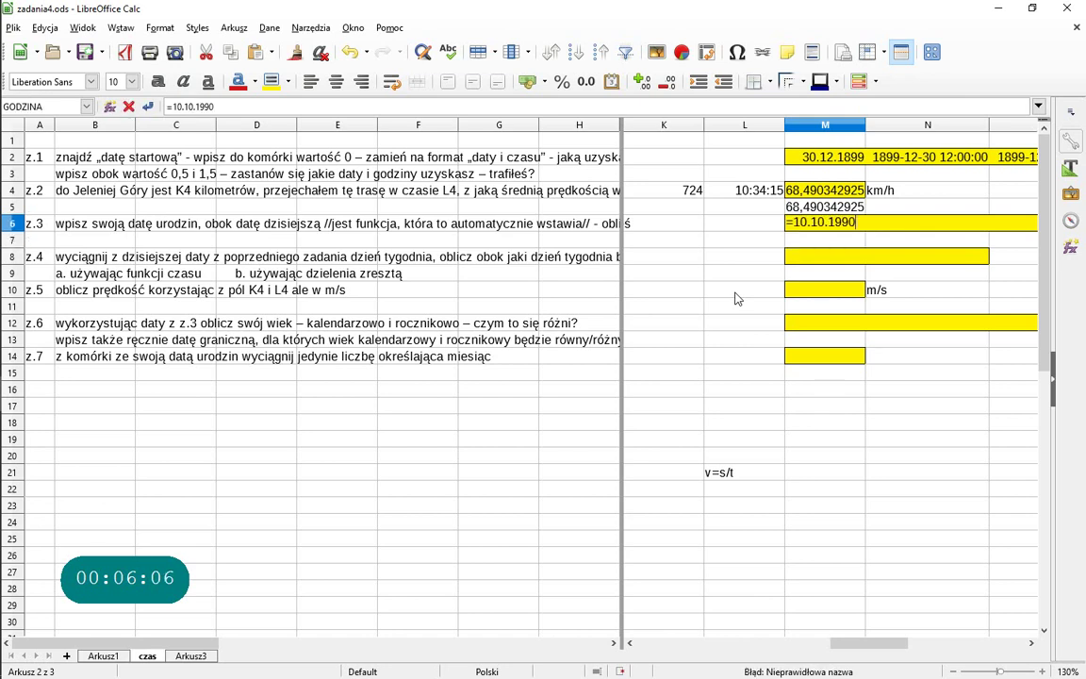
key(Home)
key(Delete)
key(Return)
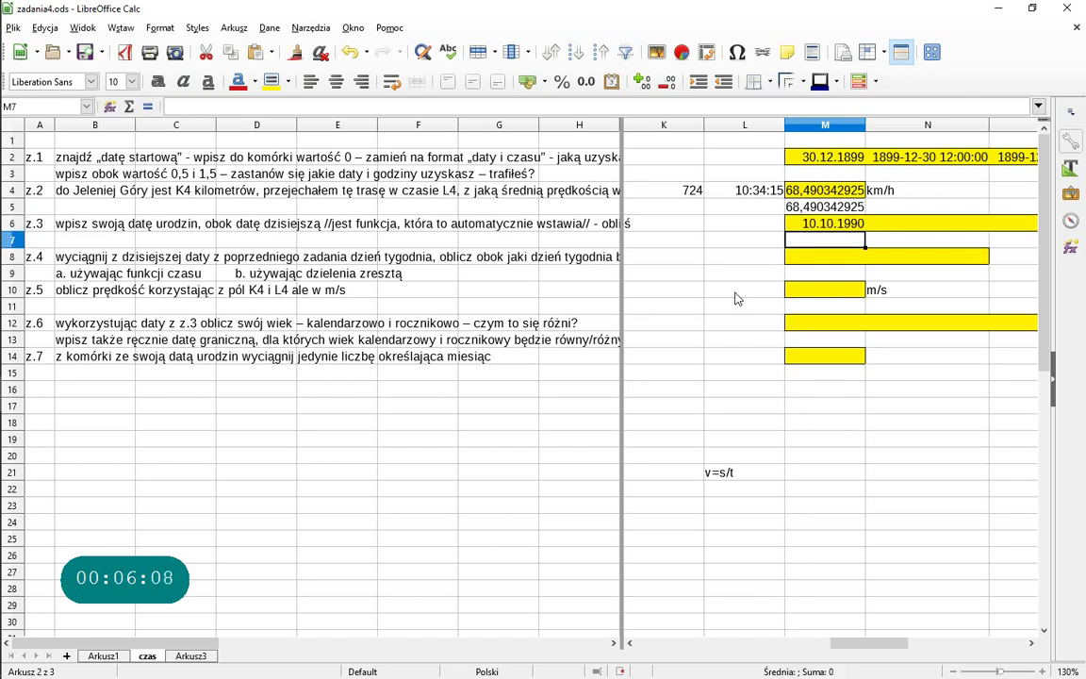
Insert today's date in N6 with the DZIŚ function from the Data i godzina category, giving =DZIŚ().
key(Up)
key(Right)
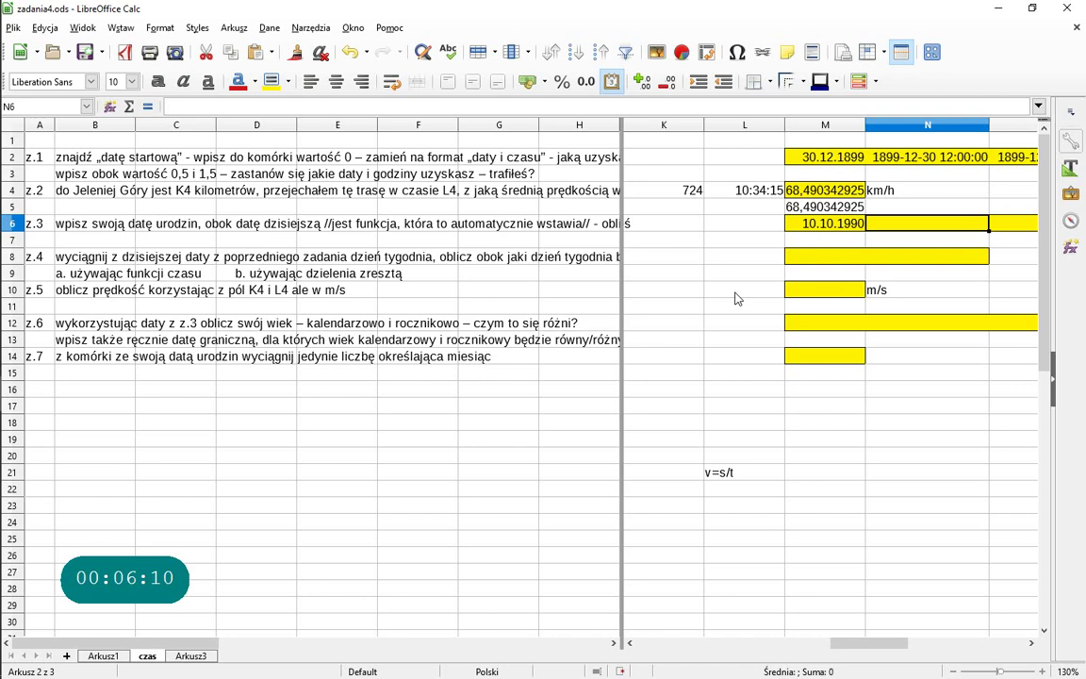
text(=)
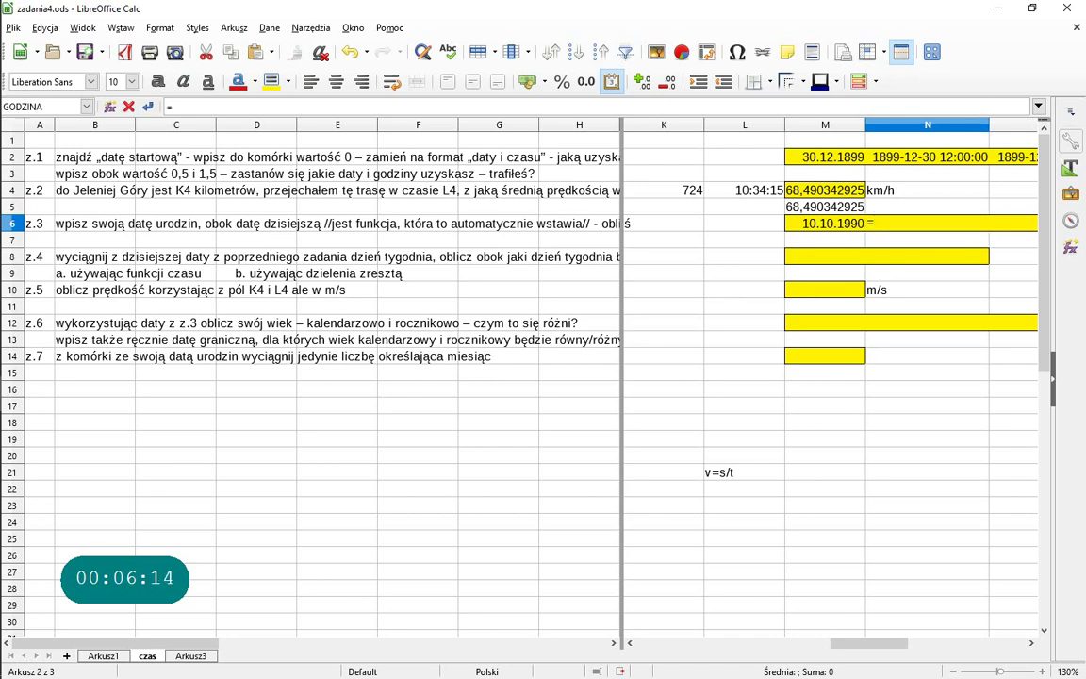
click(110, 107)
click(299, 311)
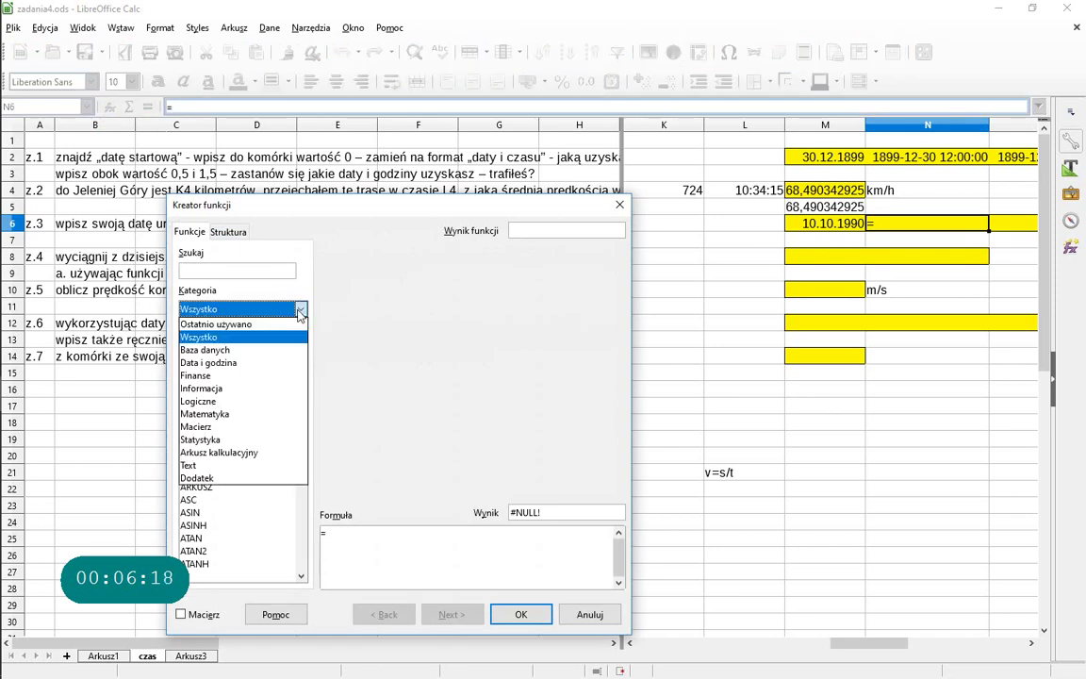
click(255, 364)
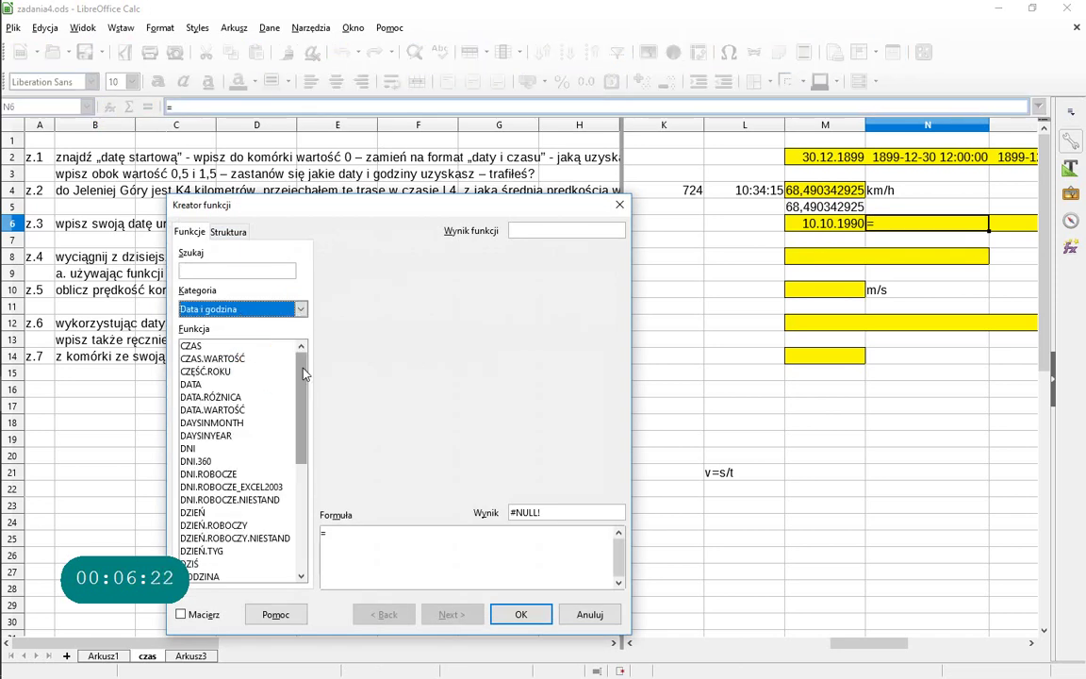
drag(301, 373, 306, 415)
click(223, 475)
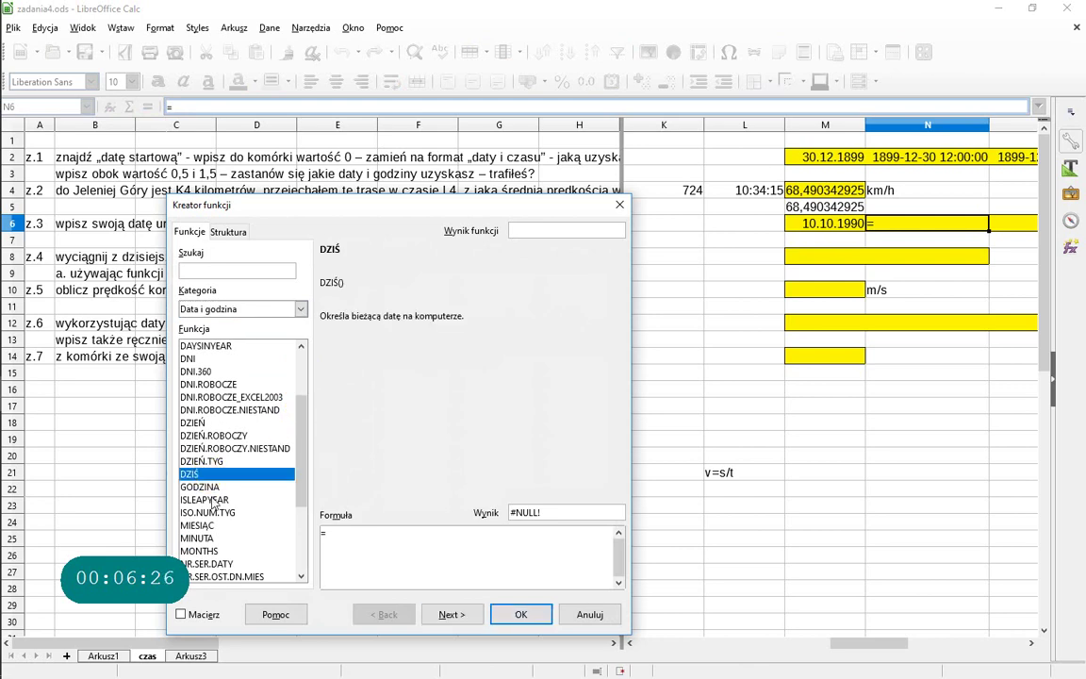
double_click(209, 481)
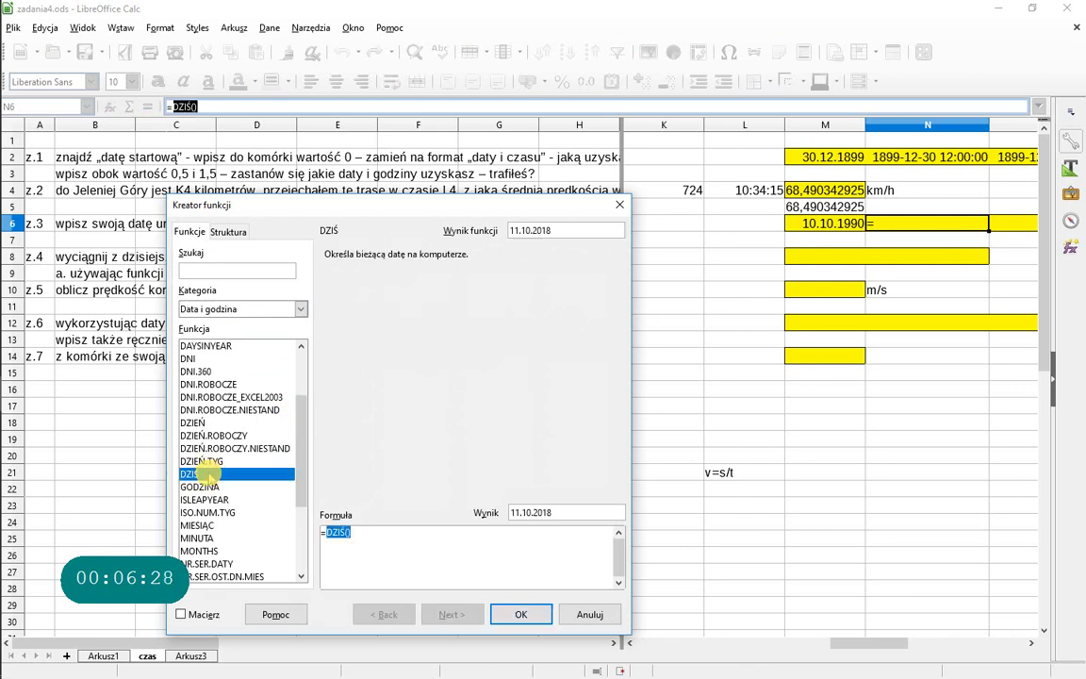
click(519, 614)
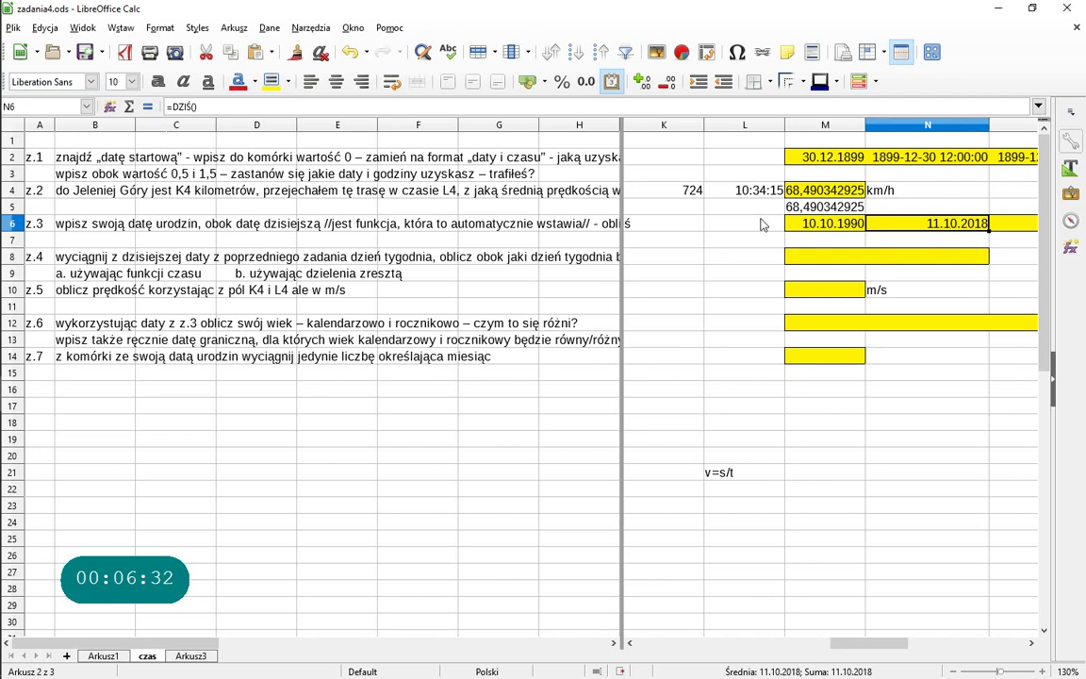
Calculate the number of days between the two dates in O6 with the formula =N6-M6.
mouse_move(207, 646)
mouse_down()
mouse_move(316, 649)
mouse_move(214, 654)
mouse_up()
click(1023, 227)
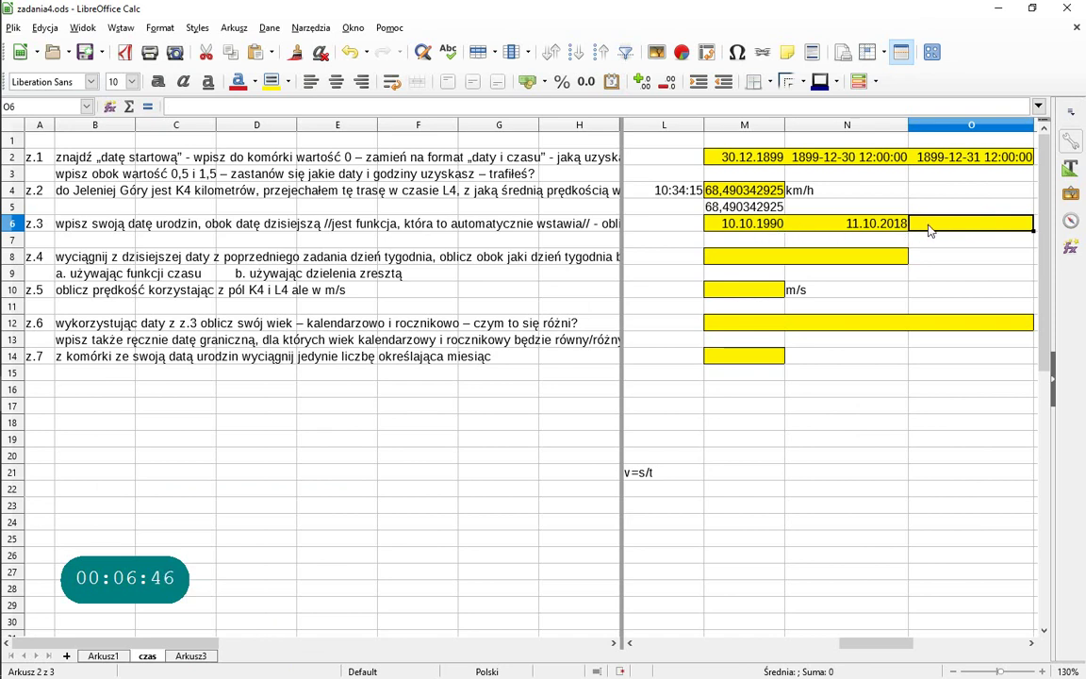
text(=)
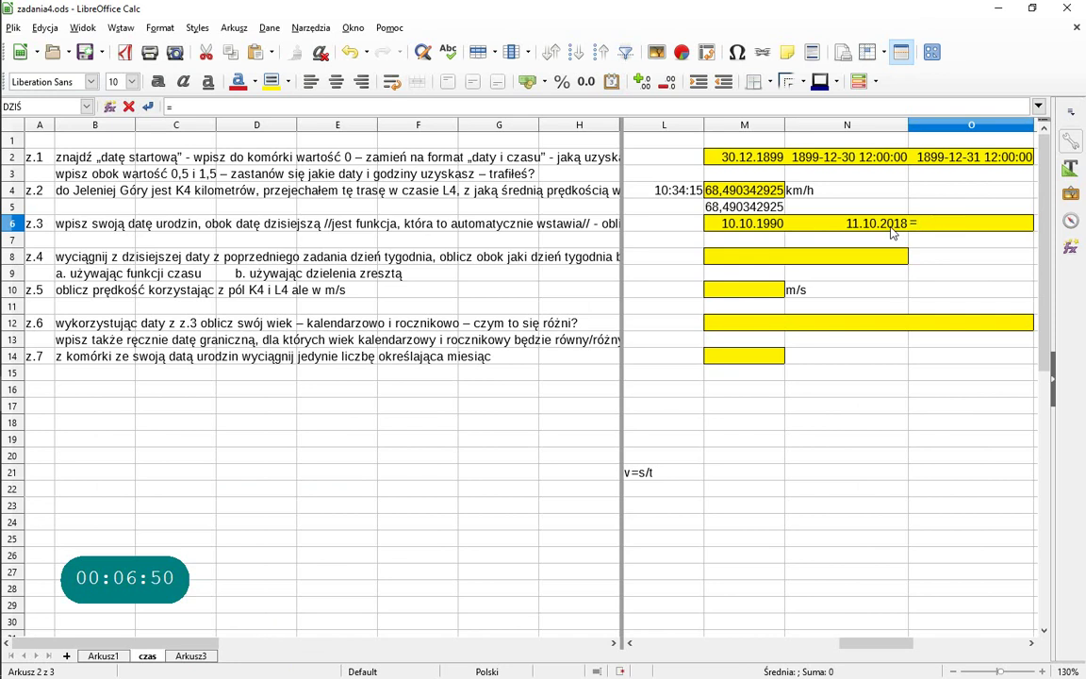
click(892, 227)
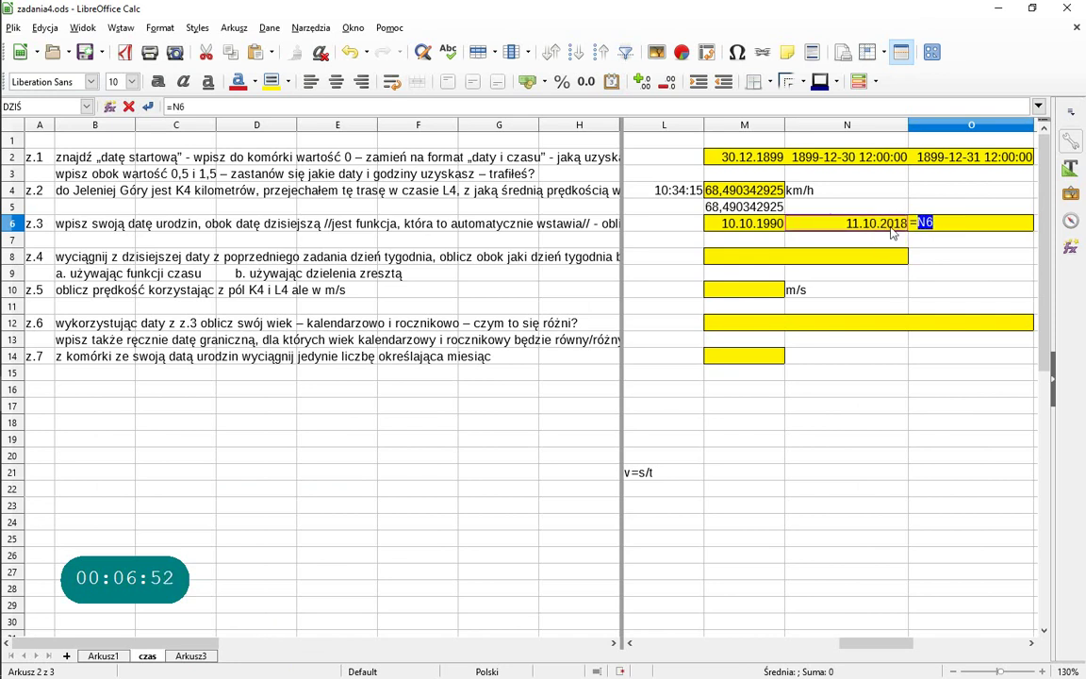
text(-)
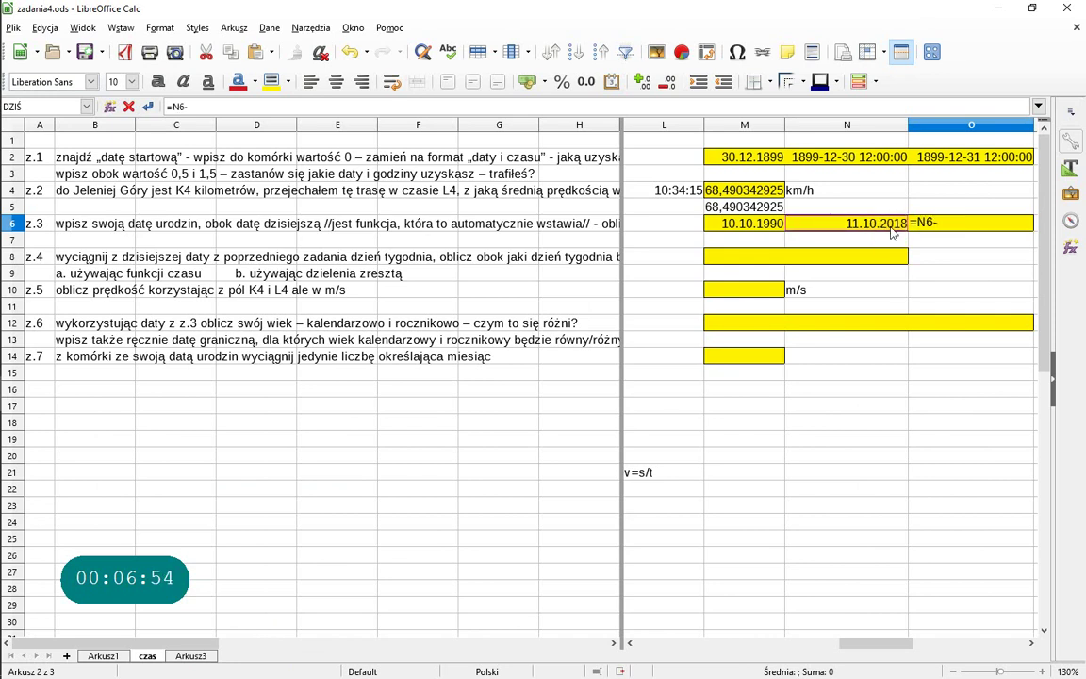
click(735, 229)
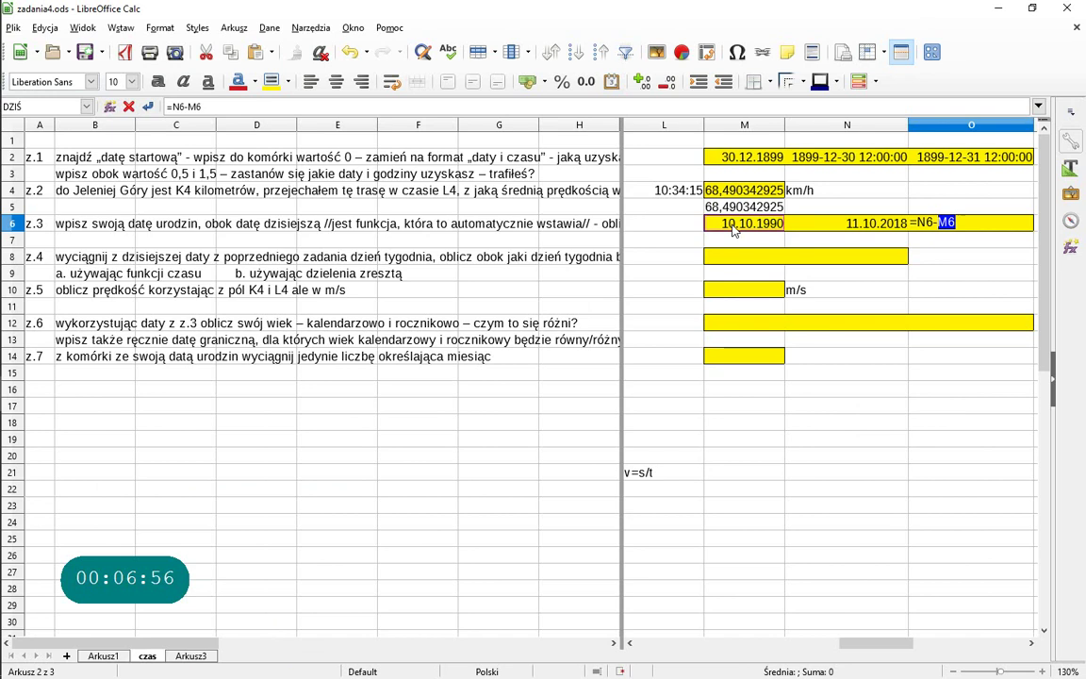
key(Return)
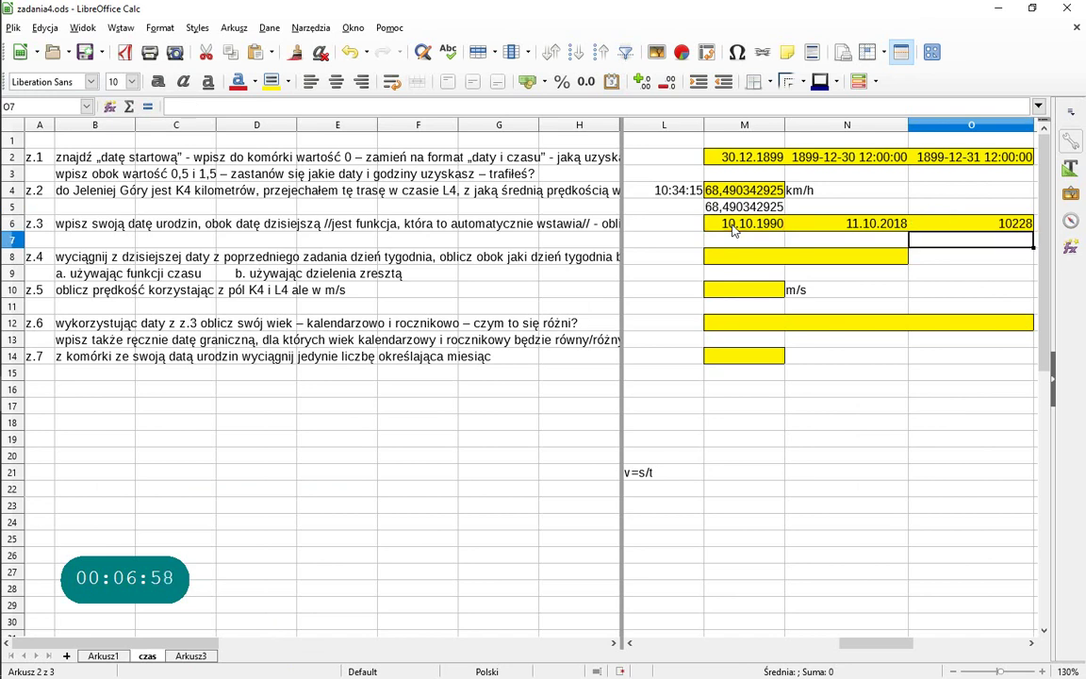
key(Up)
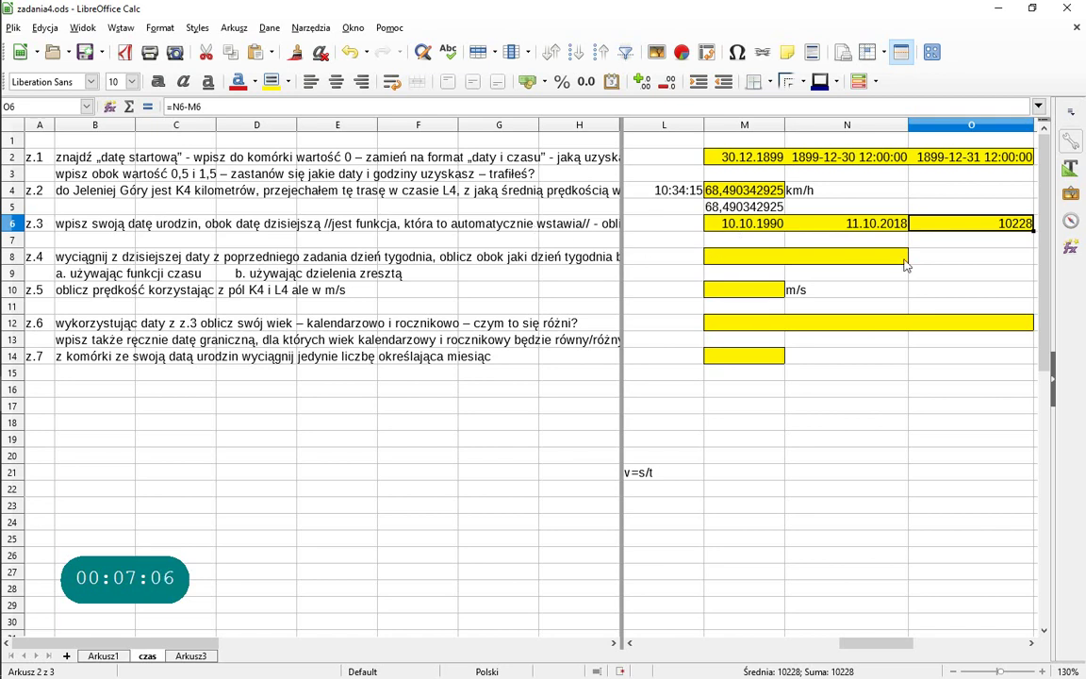
Start a DATA.RÓŻNICA function in O7, choosing it from the Data i godzina function category.
click(932, 242)
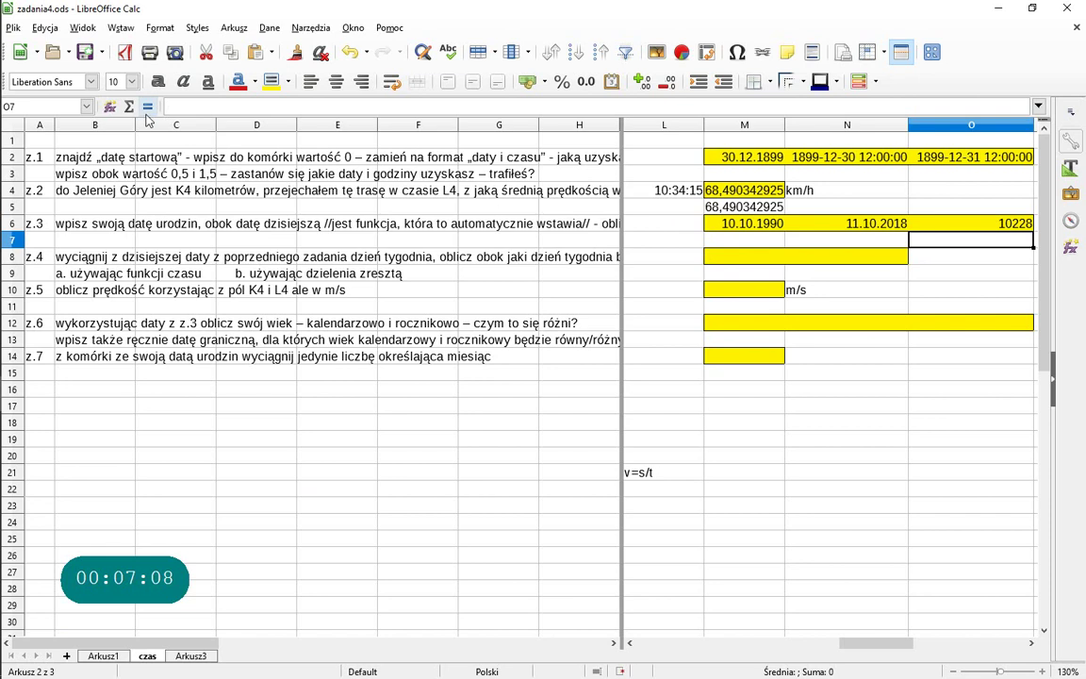
click(110, 107)
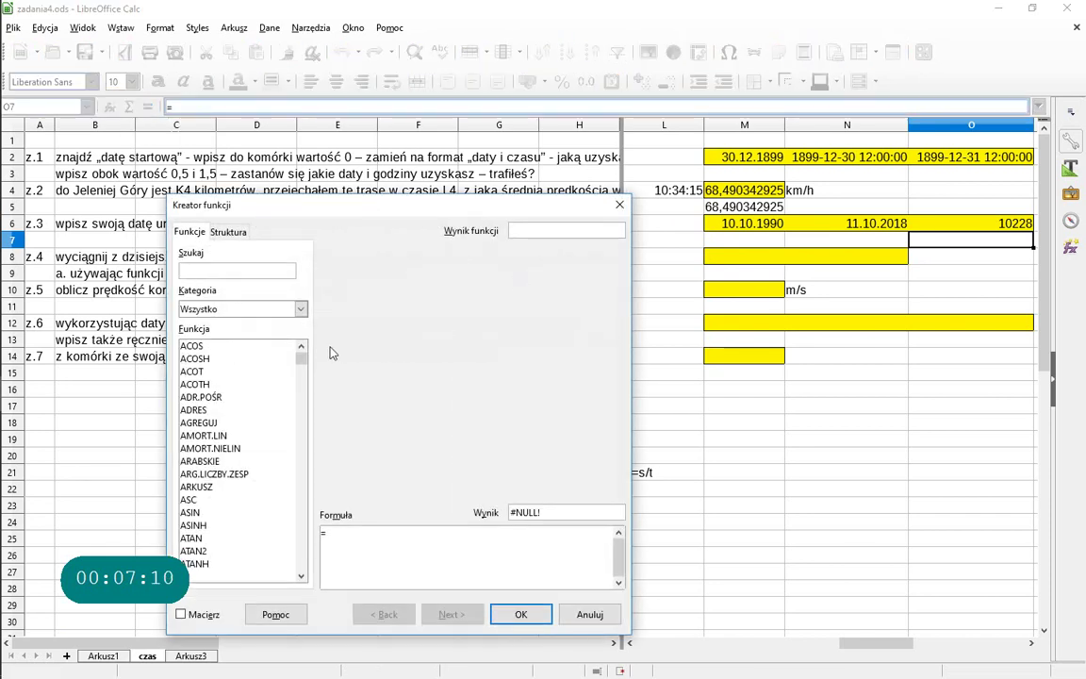
click(301, 357)
click(299, 309)
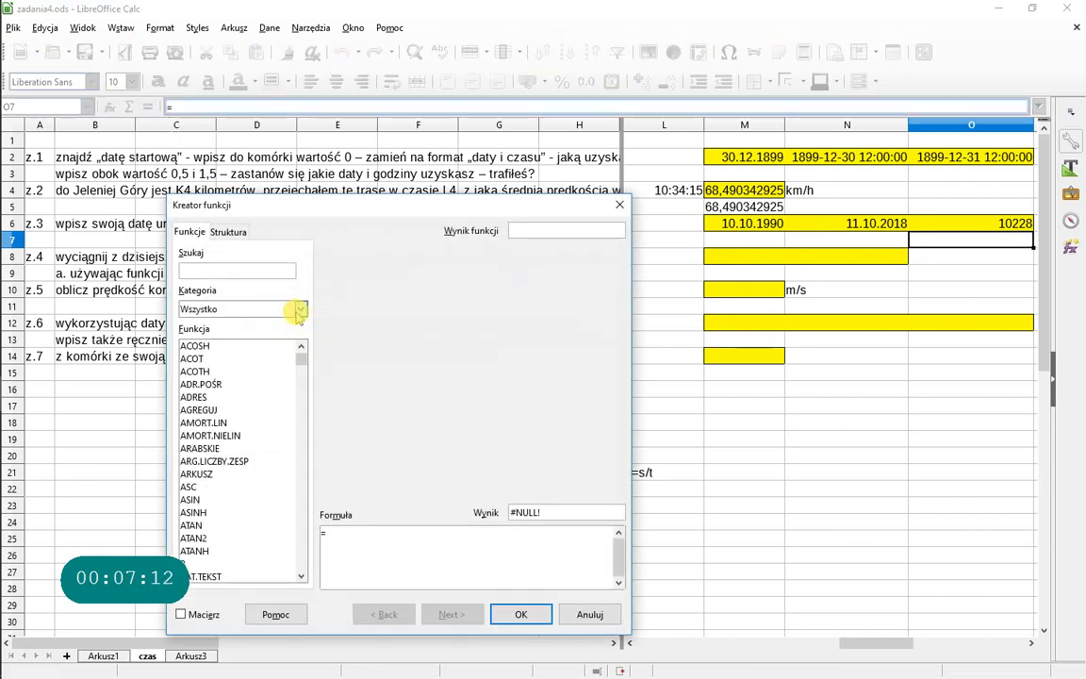
click(249, 363)
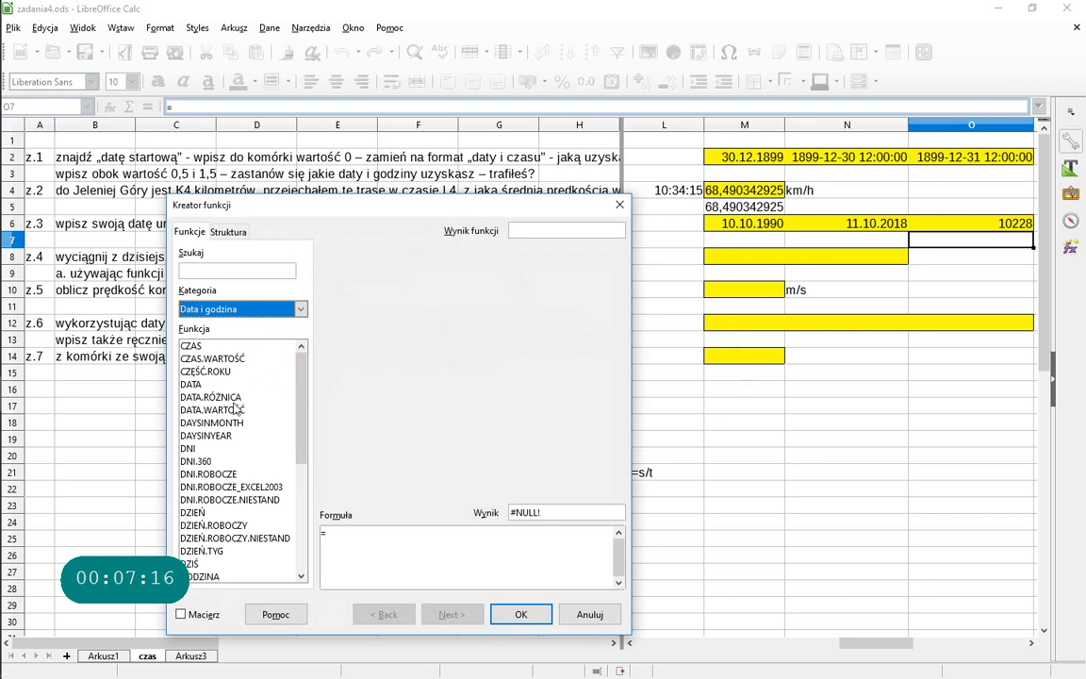
double_click(227, 398)
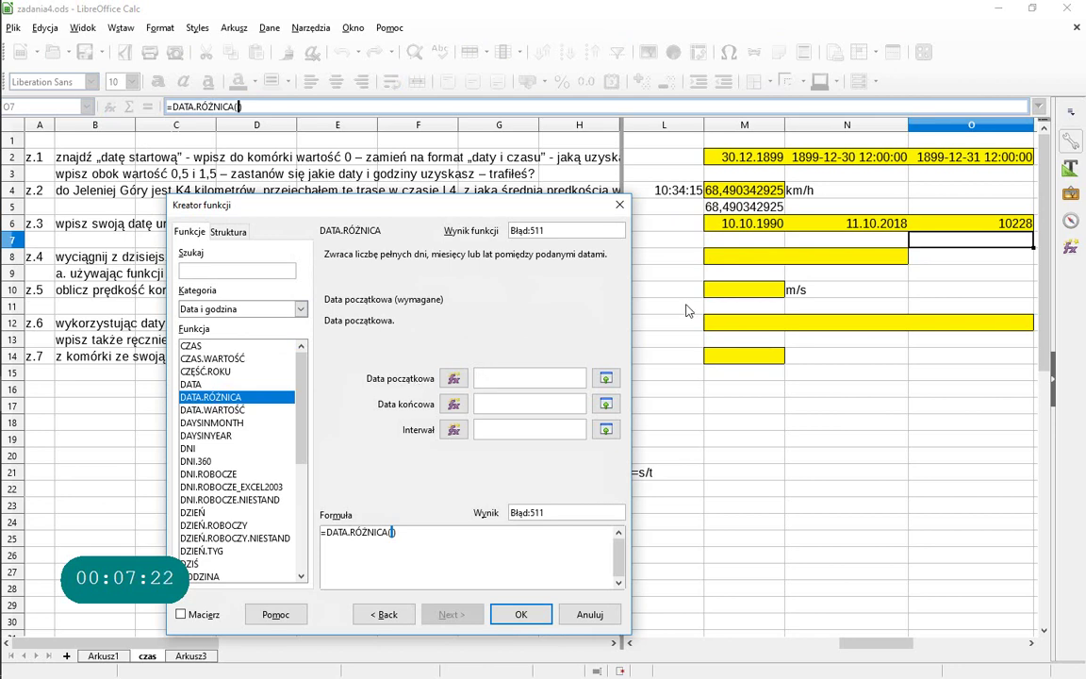
Set the DATA.RÓŻNICA arguments to start date M6, end date N6 and interval "d", and insert the function in O7.
click(754, 229)
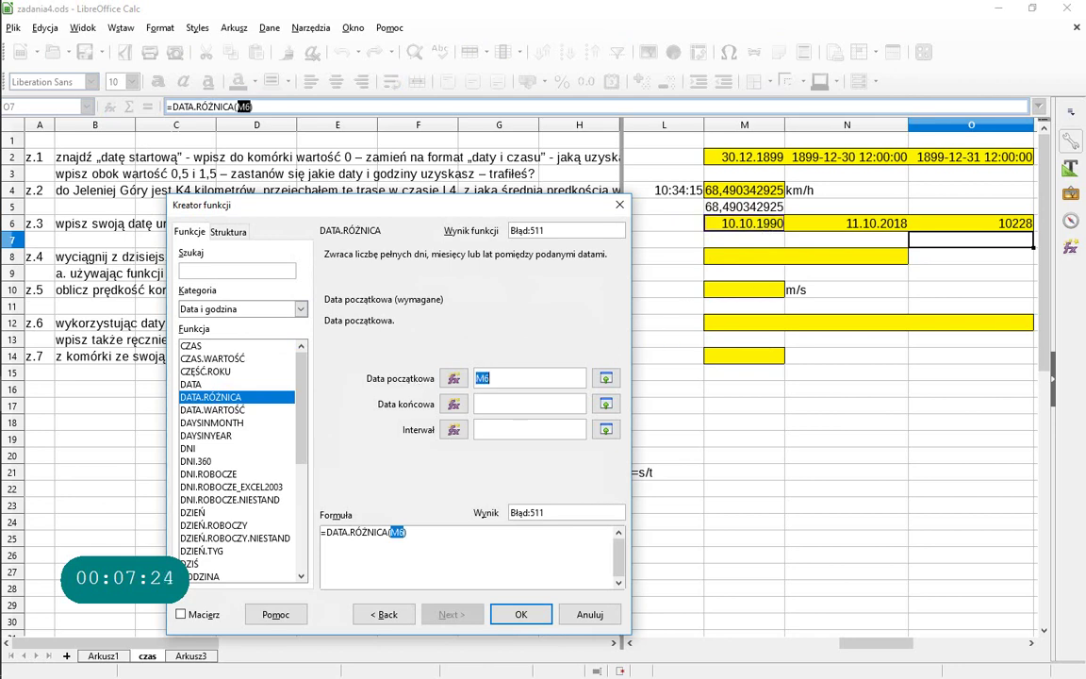
key(Tab)
click(832, 228)
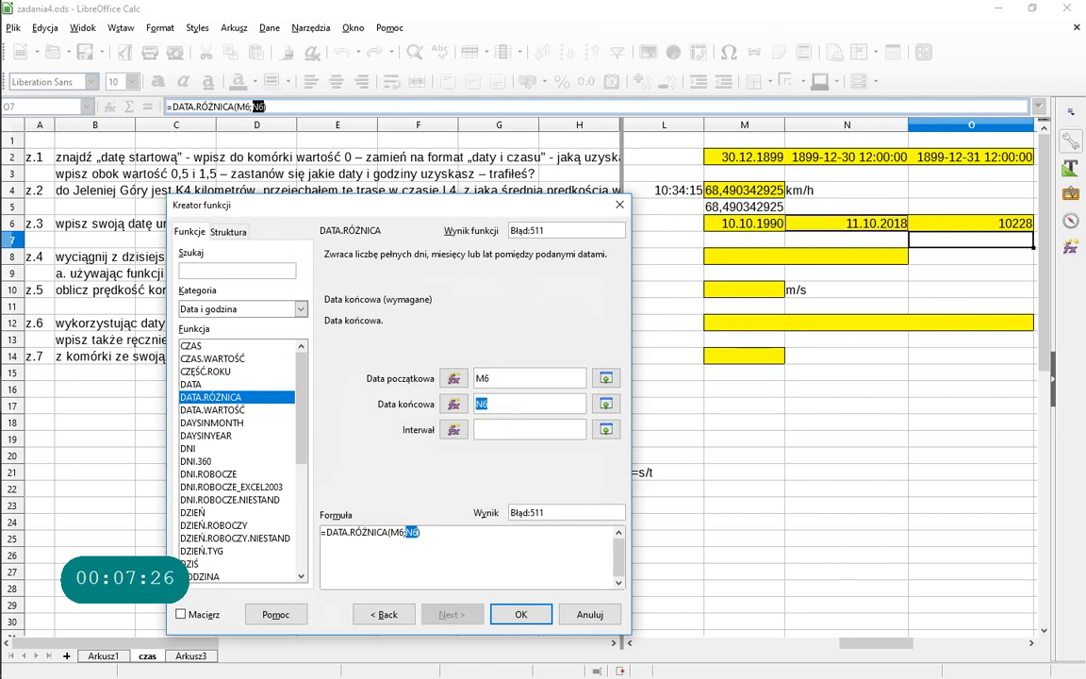
click(497, 429)
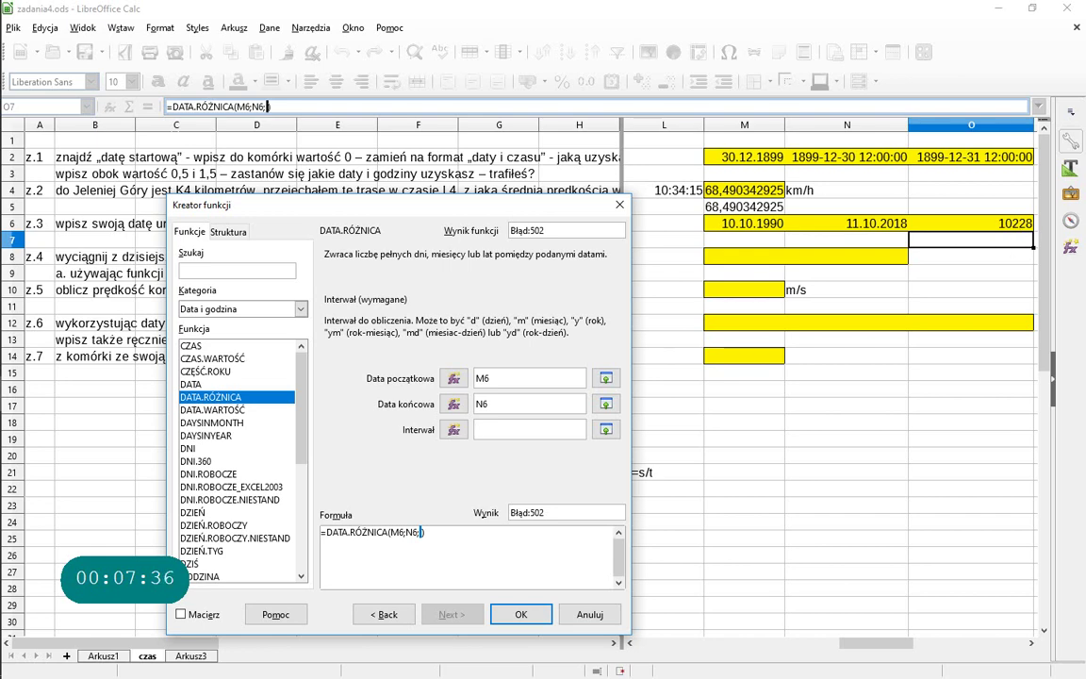
text(d")
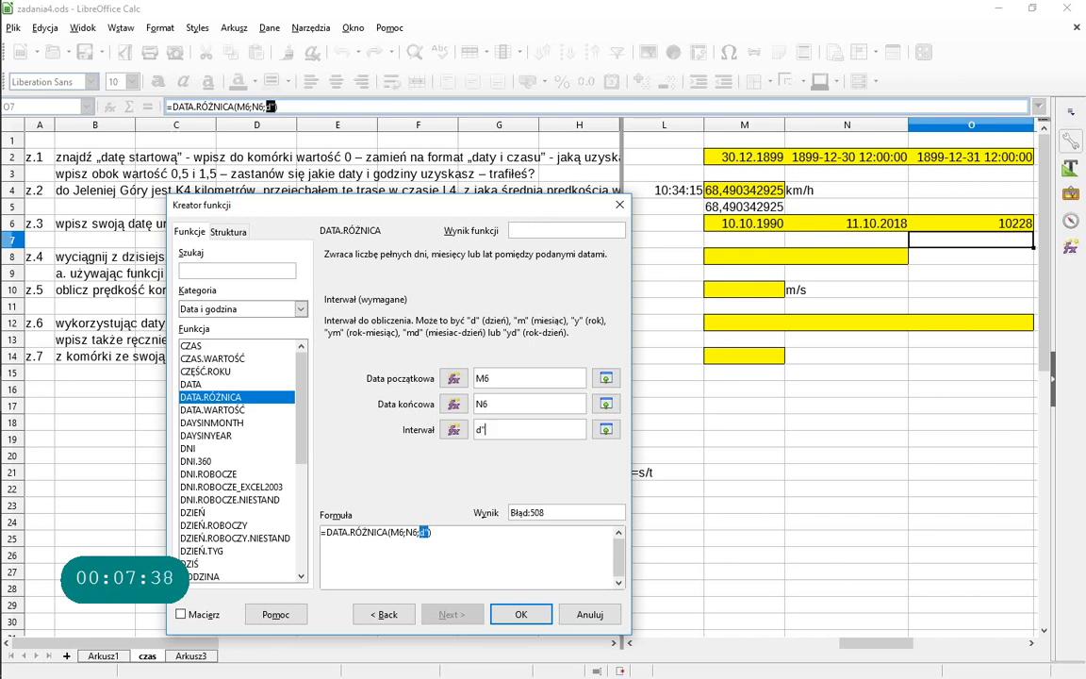
text(")
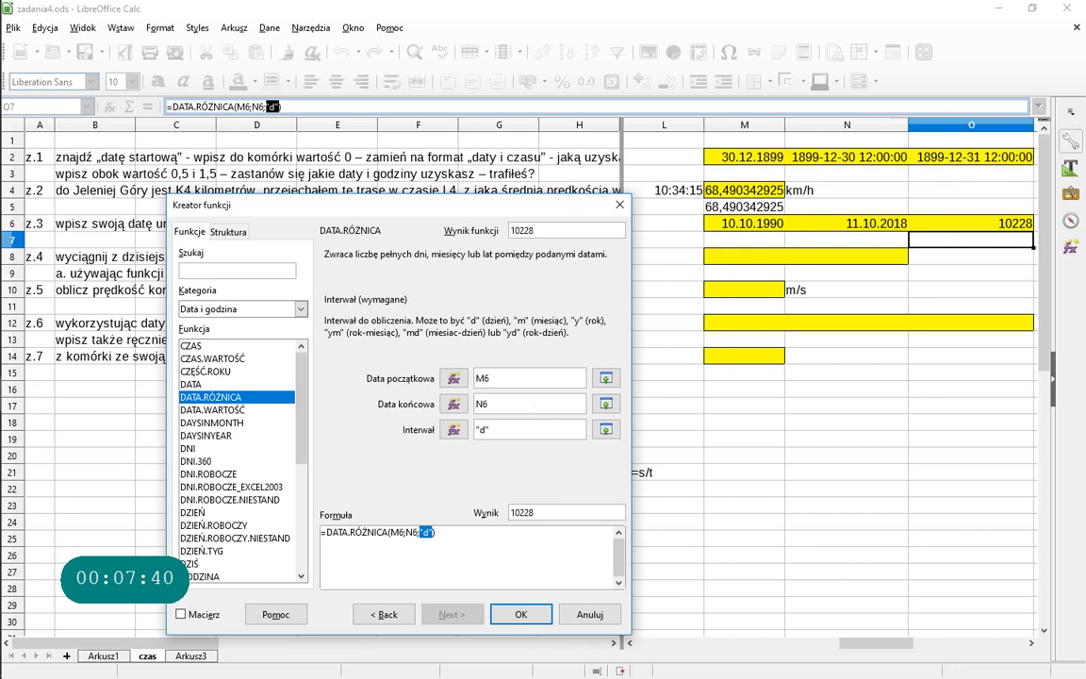
click(522, 613)
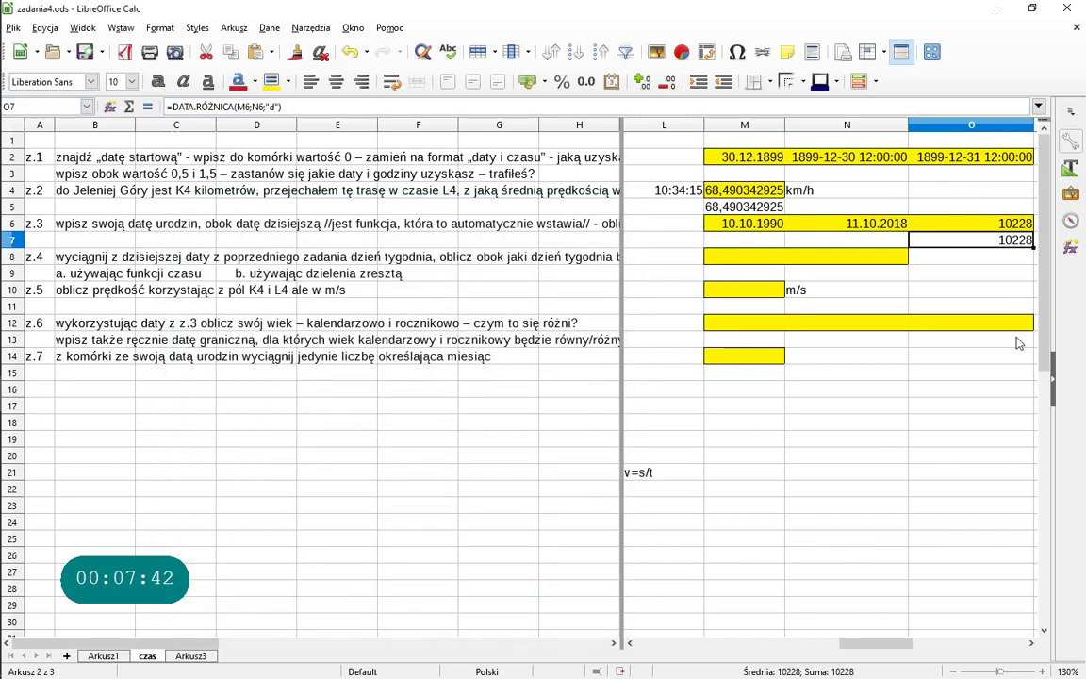
Change the interval in the O7 formula to "y", making it =DATA.RÓŻNICA(M6;N6;"y").
key(F2)
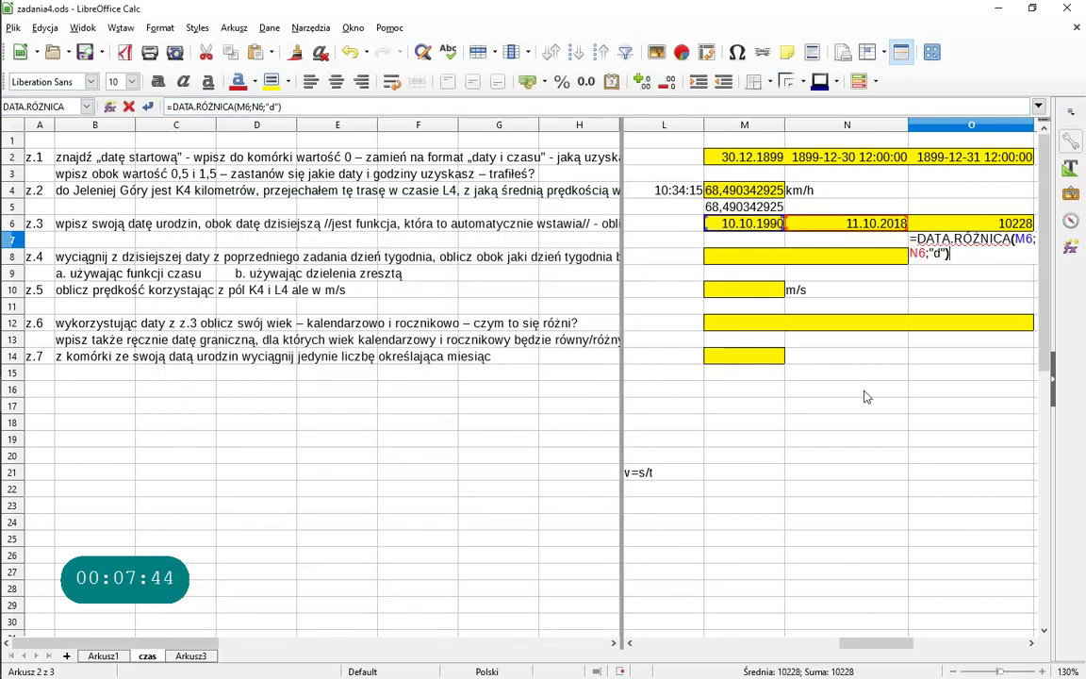
key(Left)
key(Left)
key(BackSpace)
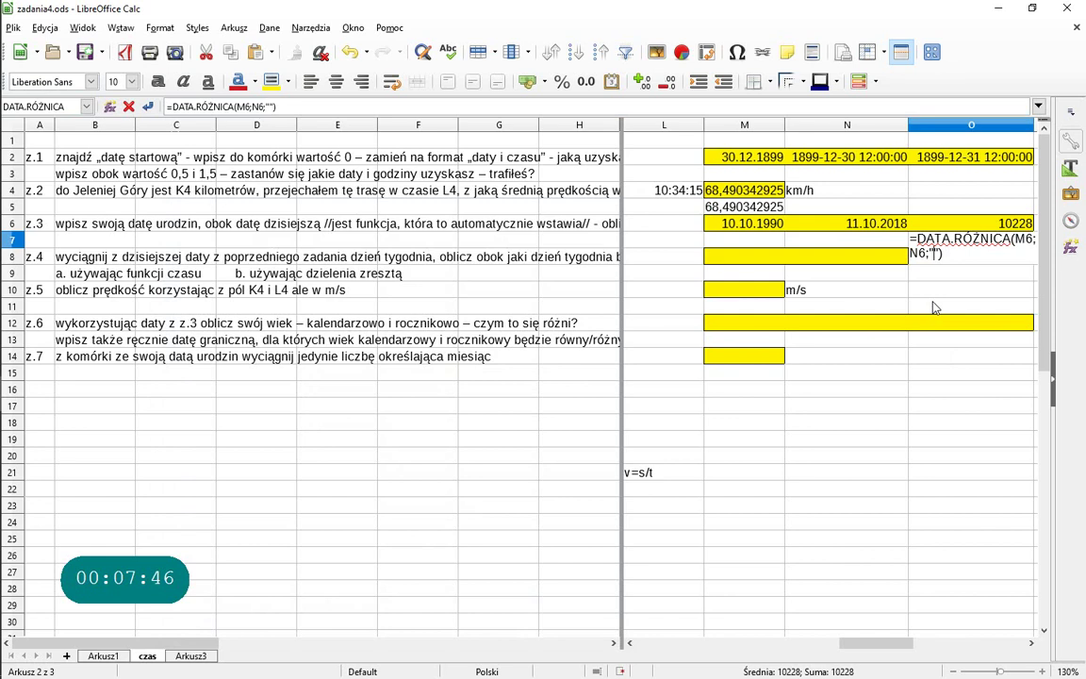
text(y)
key(Return)
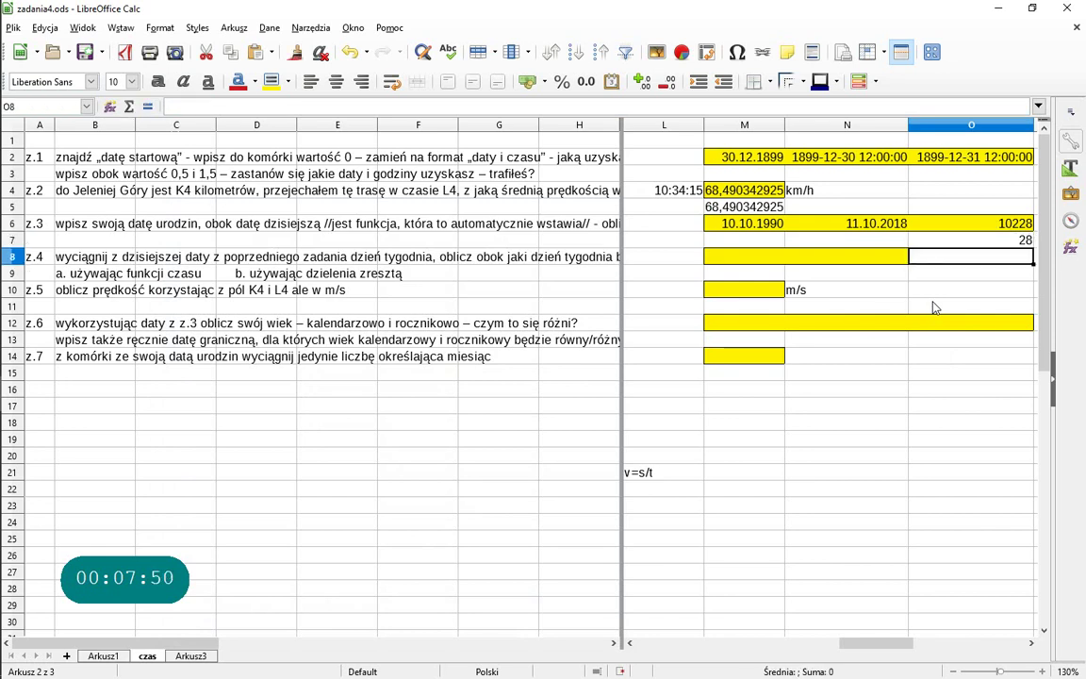
Consult the DATA.RÓŻNICA help for the interval codes and change the interval in the O7 formula to "yd".
key(Up)
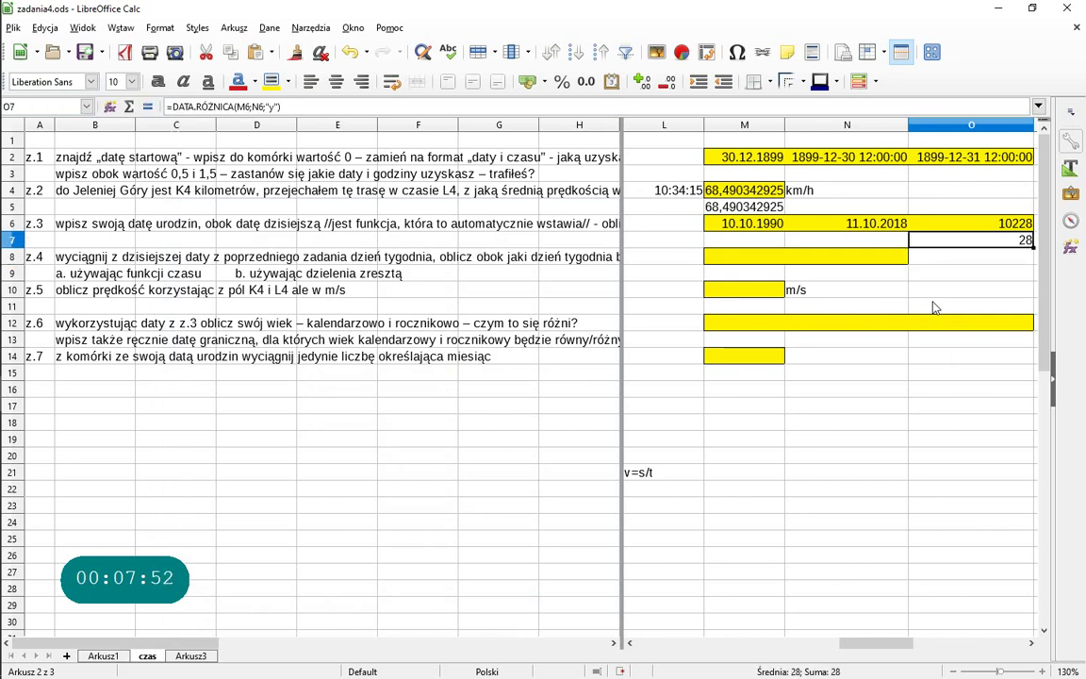
click(111, 107)
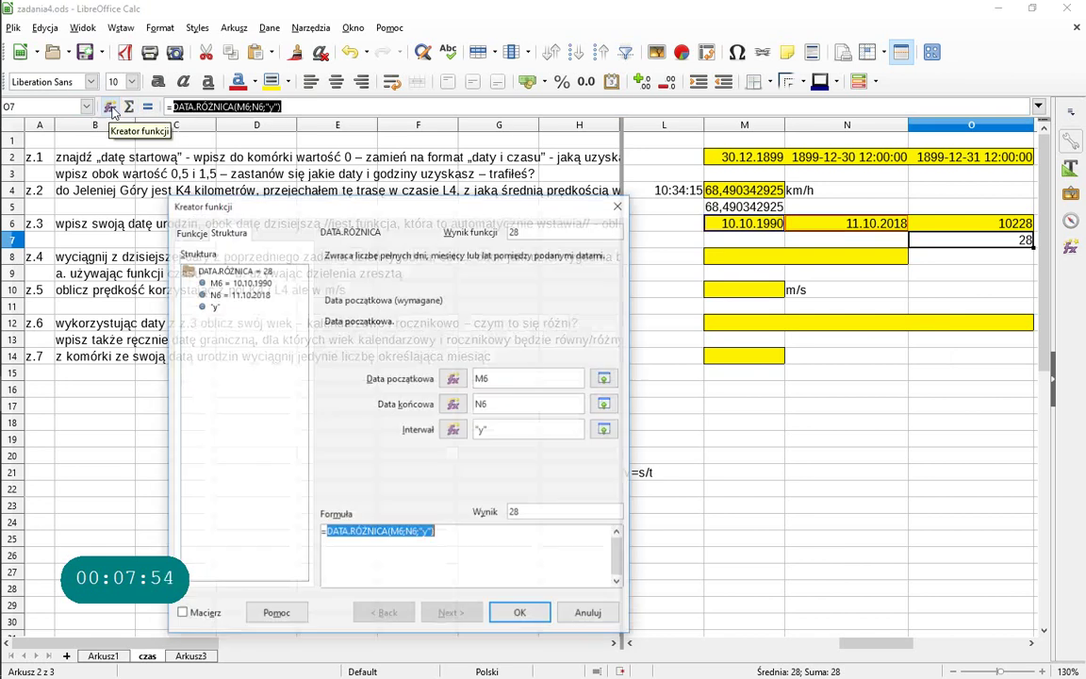
click(495, 430)
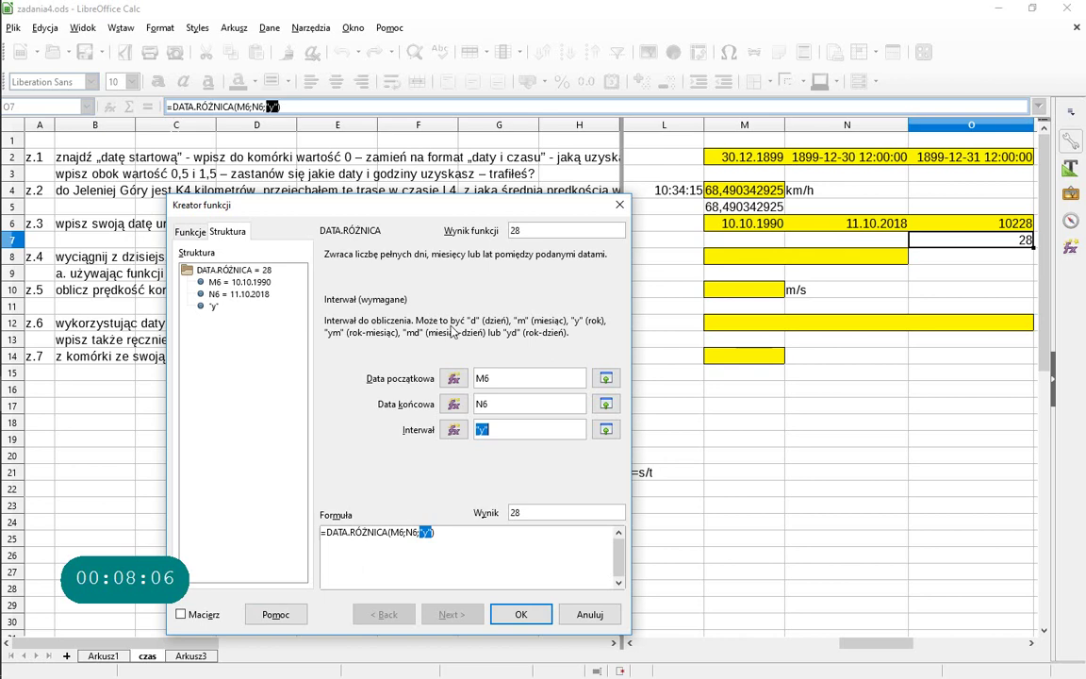
click(276, 618)
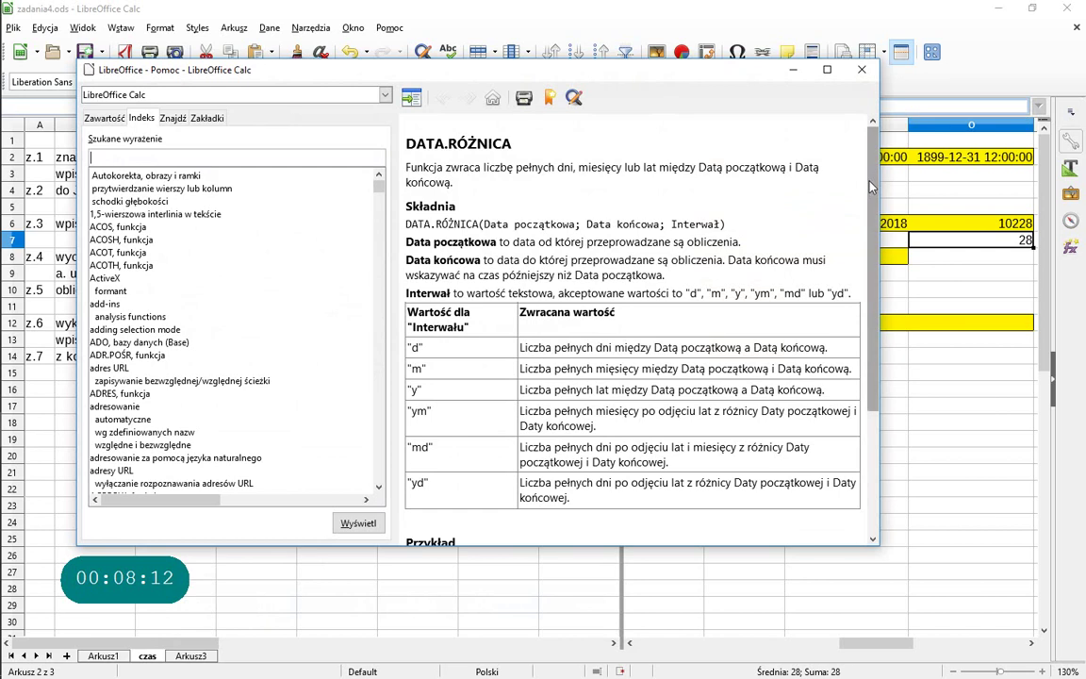
mouse_move(872, 255)
mouse_down()
mouse_move(934, 283)
mouse_move(861, 375)
mouse_move(861, 295)
mouse_up()
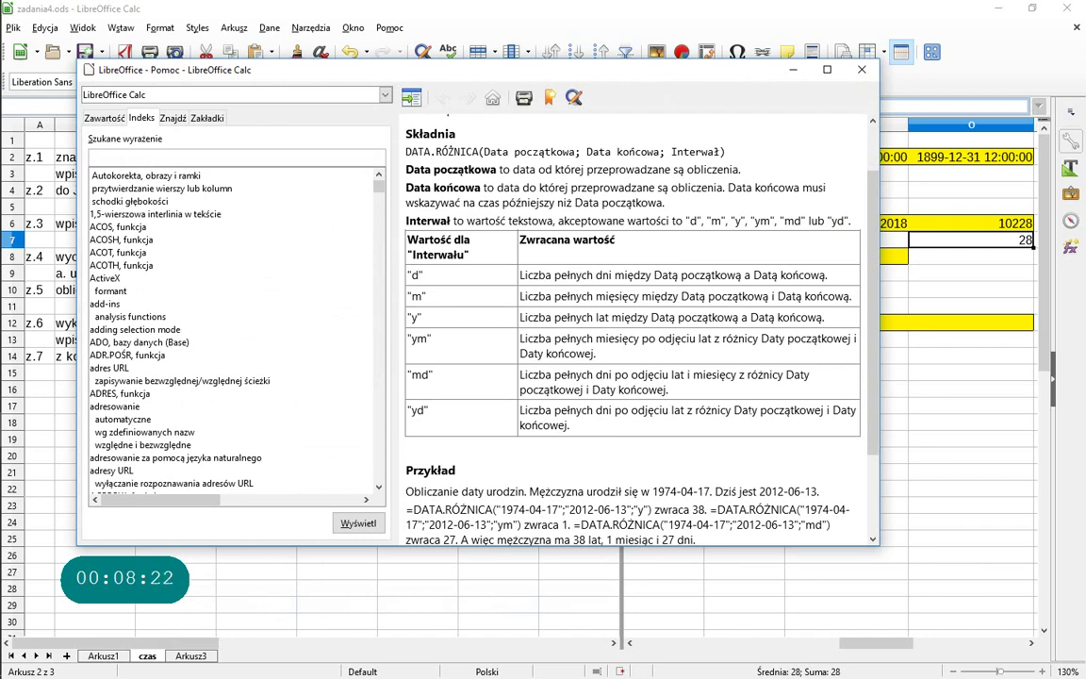
click(864, 69)
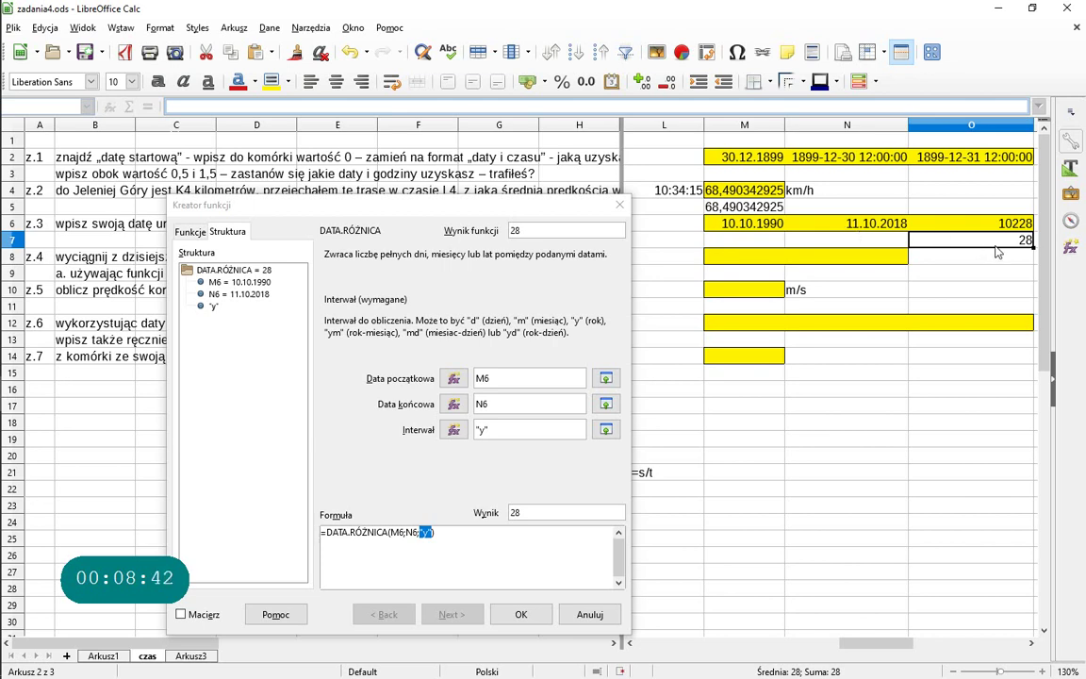
click(483, 429)
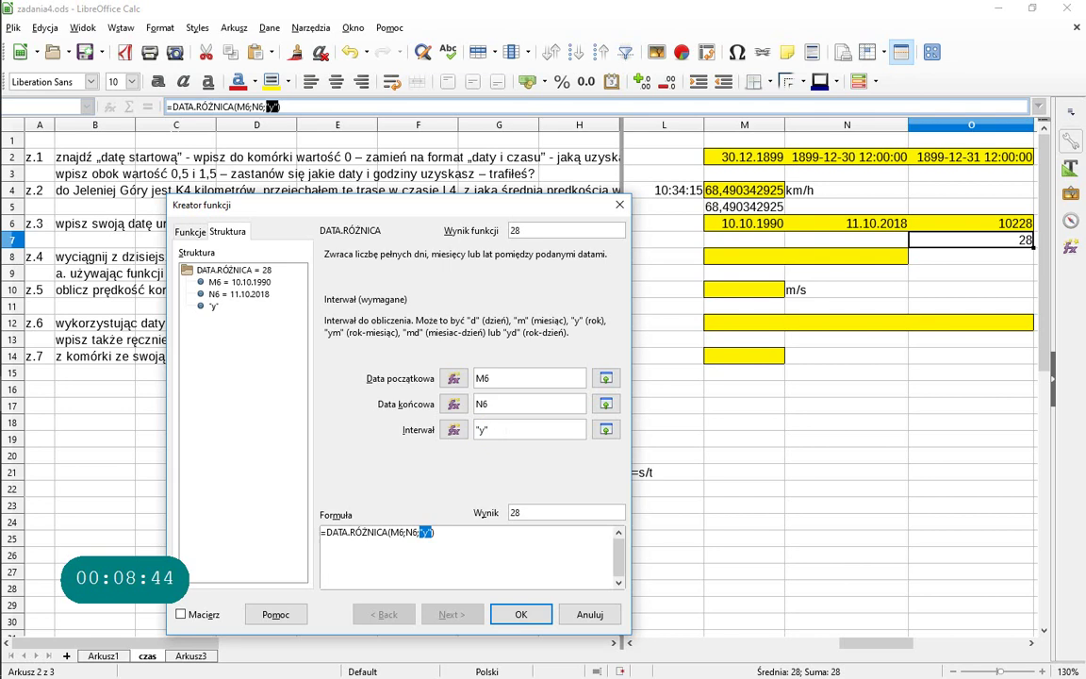
text(d)
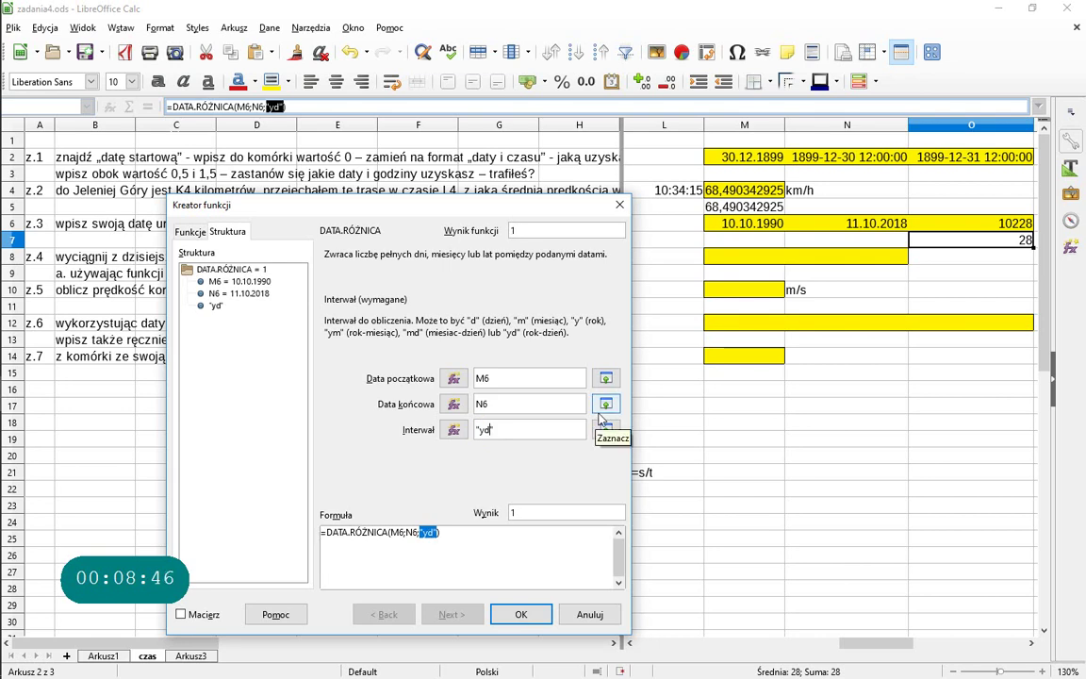
key(Return)
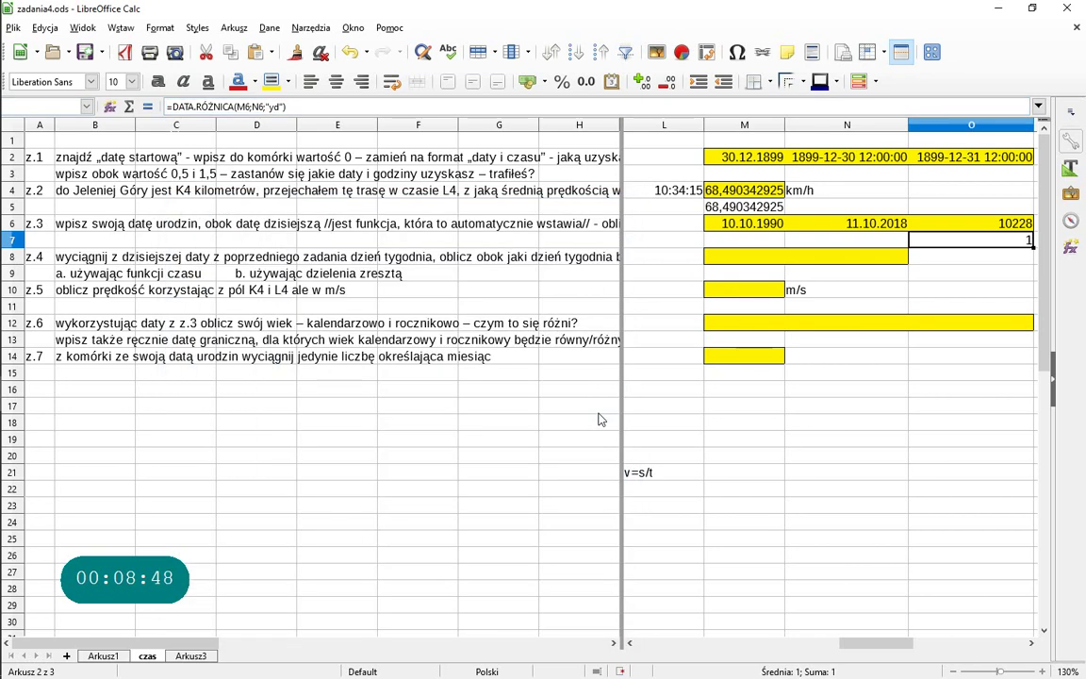
key(Up)
key(Down)
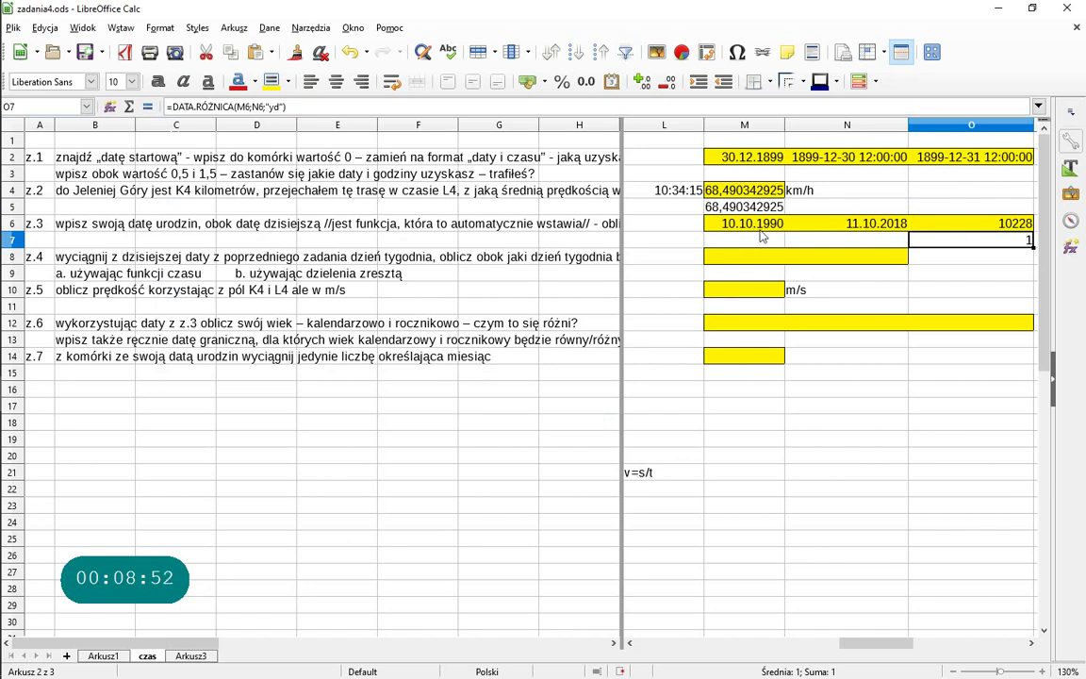
Change the day and month of the birth date in M6, and check the DATA.RÓŻNICA formula in O7.
click(771, 230)
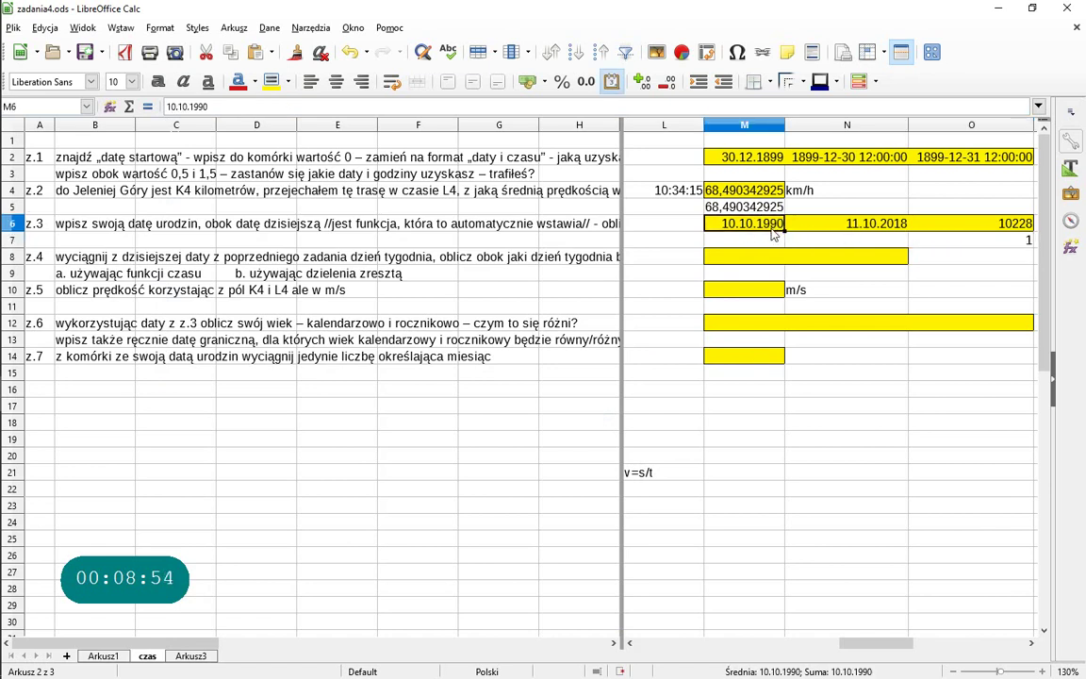
double_click(772, 230)
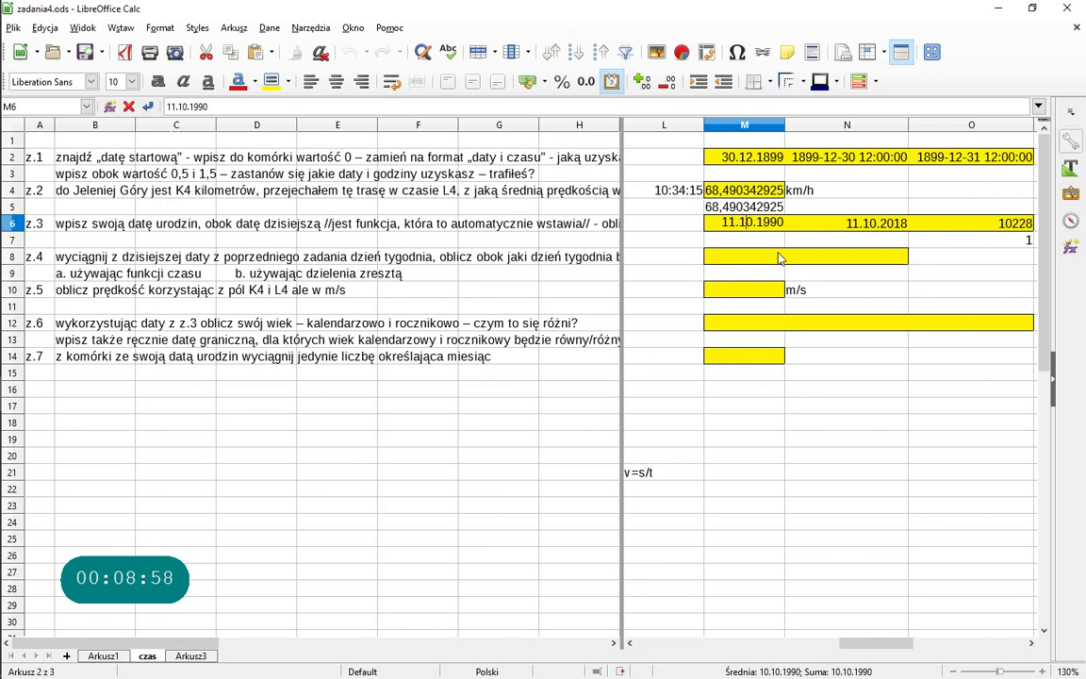
key(Return)
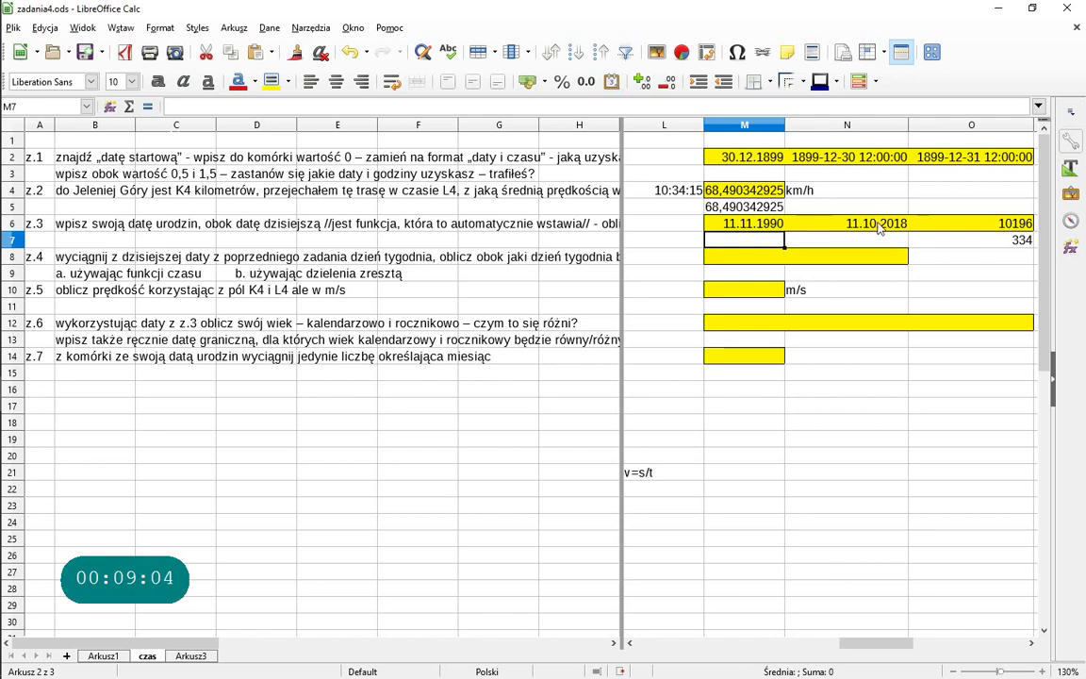
click(983, 244)
double_click(984, 247)
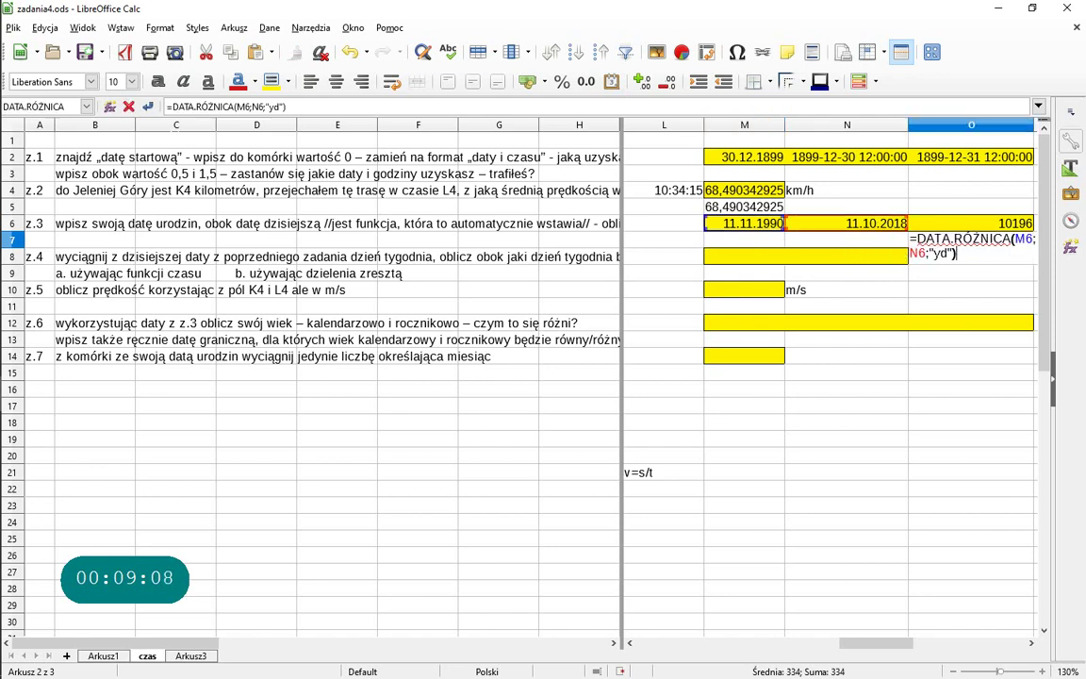
key(Escape)
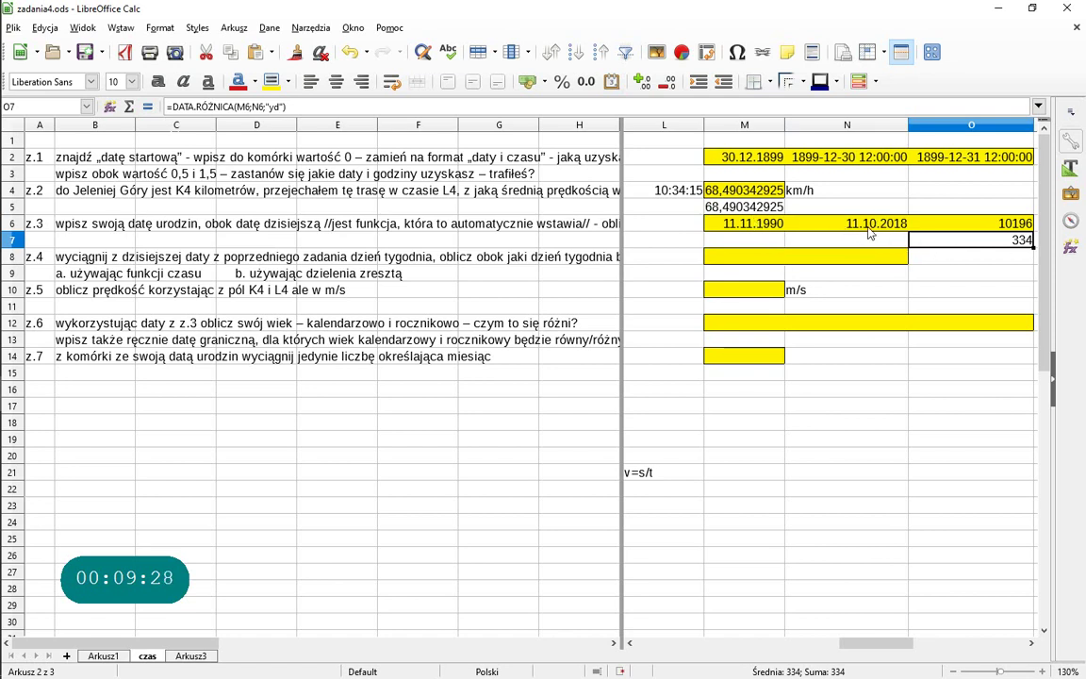
Start a DZIEŃ.TYG function in M8 from the Data i godzina function category, with N6 as its Liczba argument.
click(736, 259)
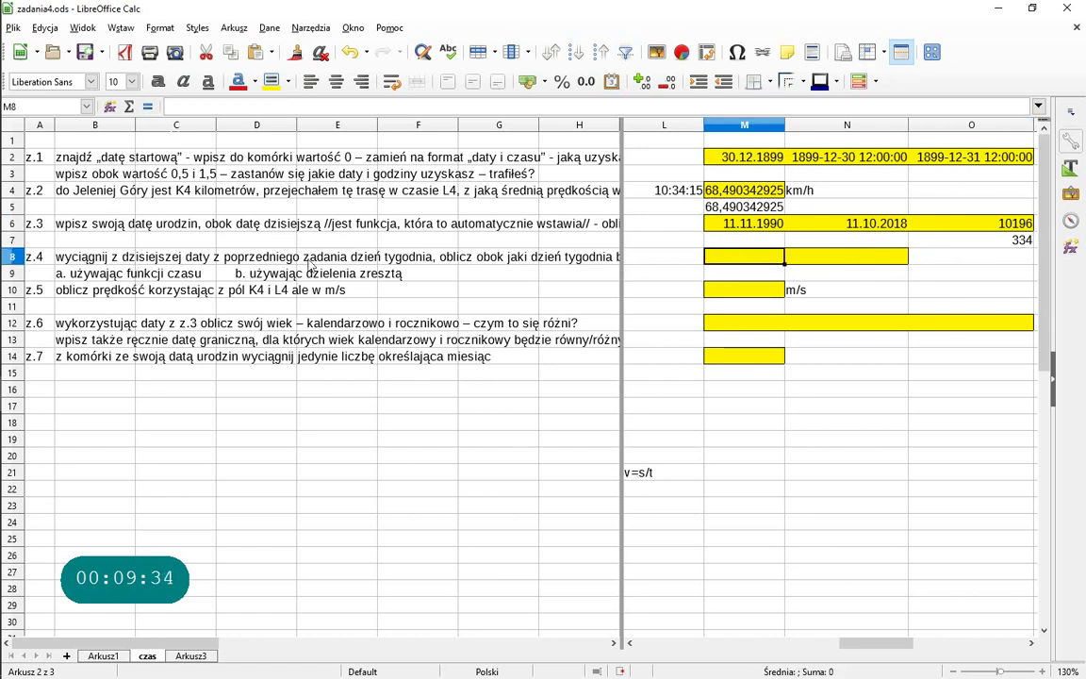
click(741, 231)
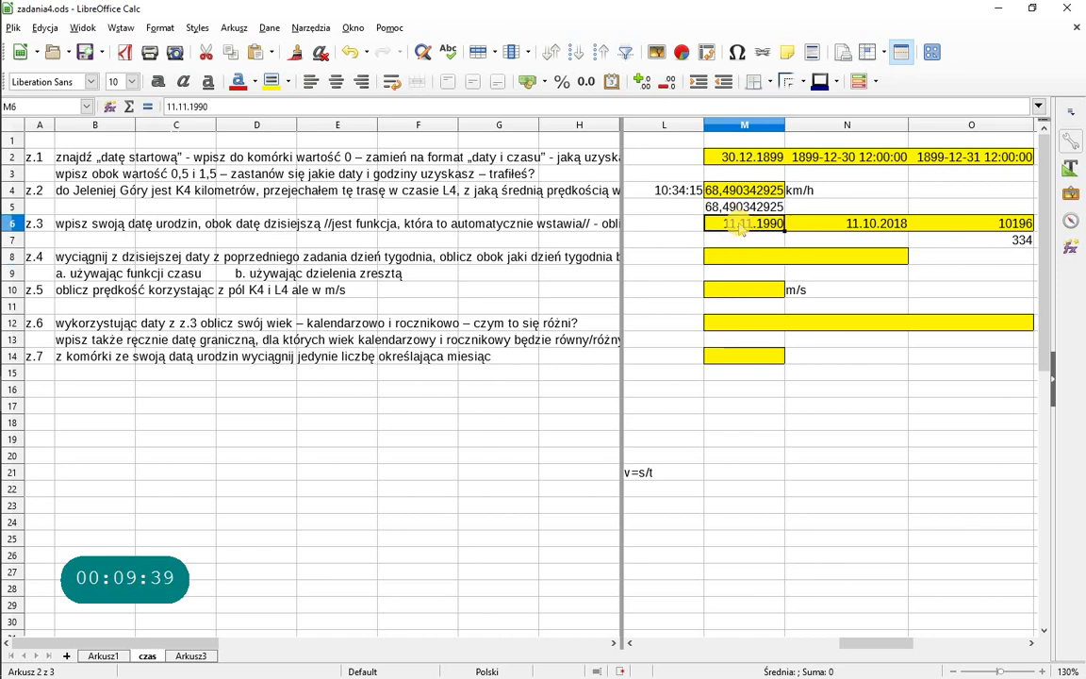
click(813, 228)
click(759, 262)
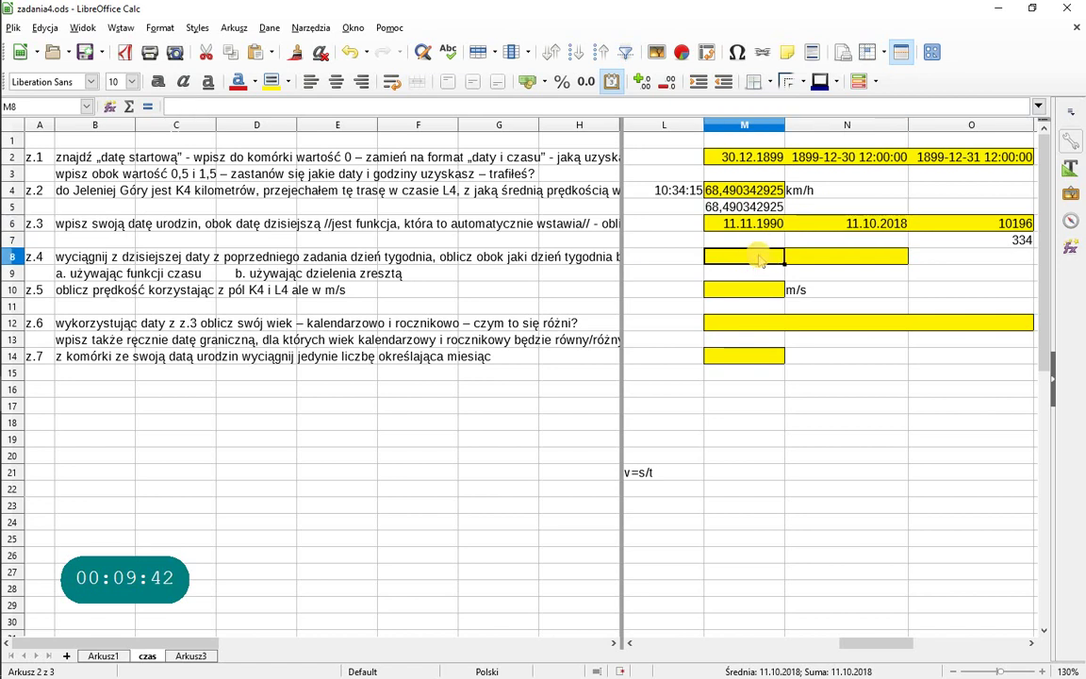
text(=)
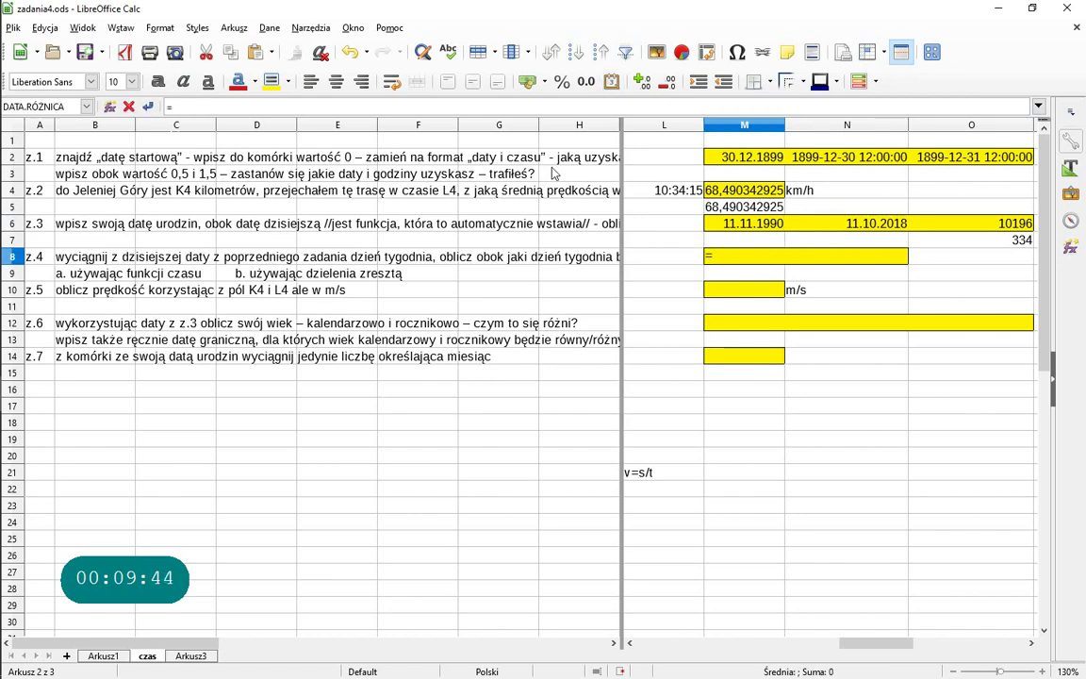
click(110, 106)
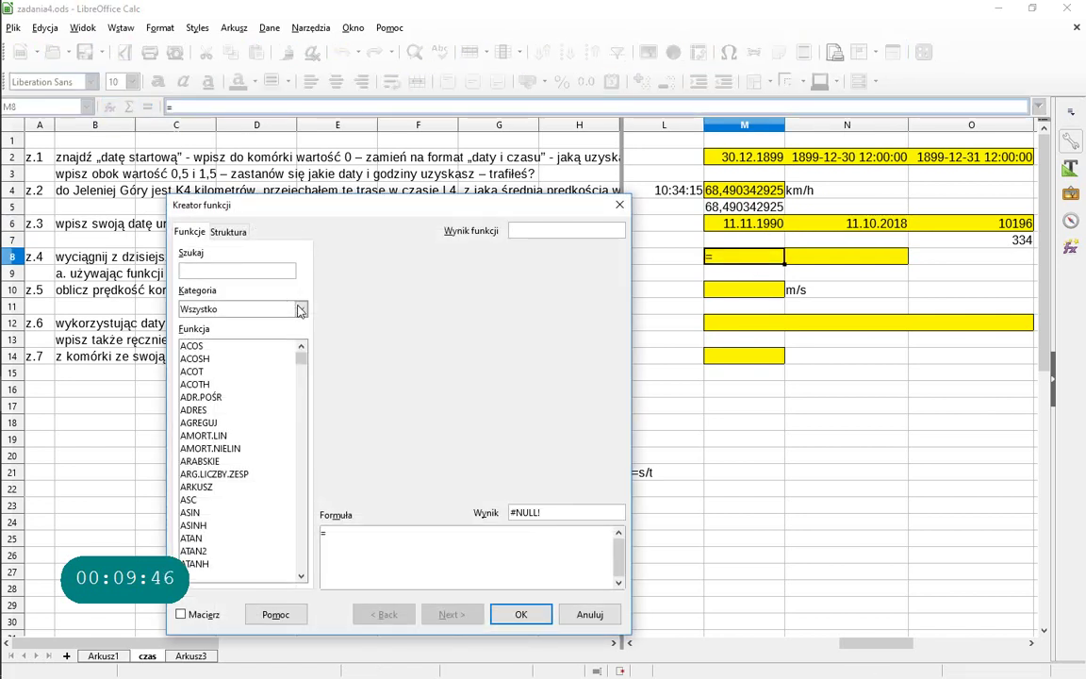
click(299, 310)
click(259, 373)
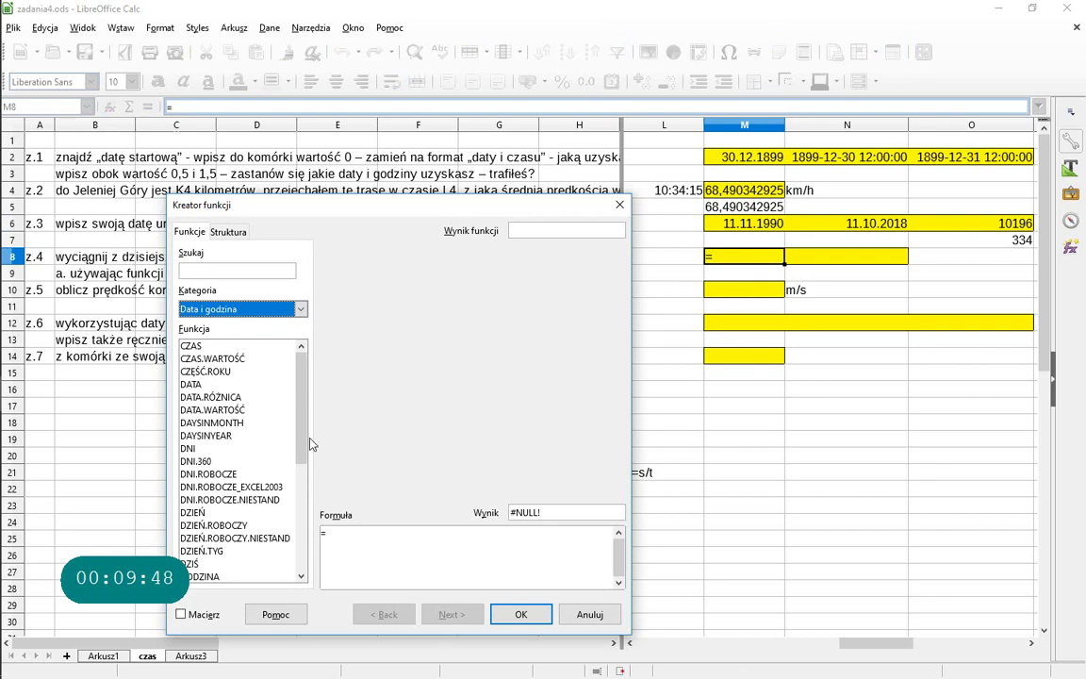
drag(300, 413, 297, 436)
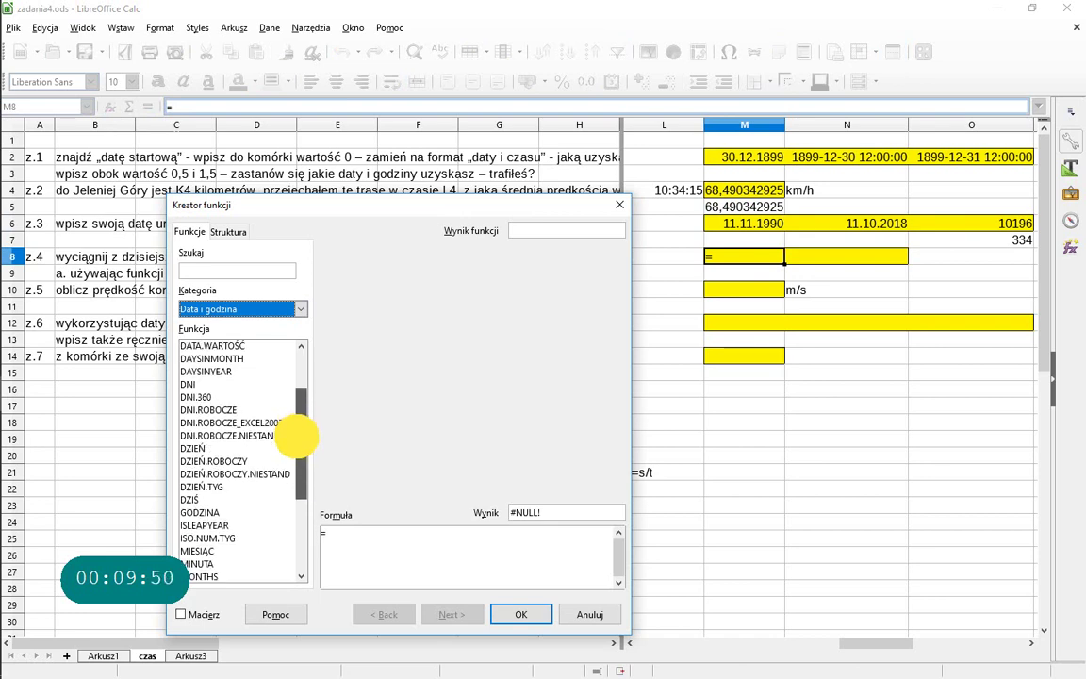
double_click(225, 487)
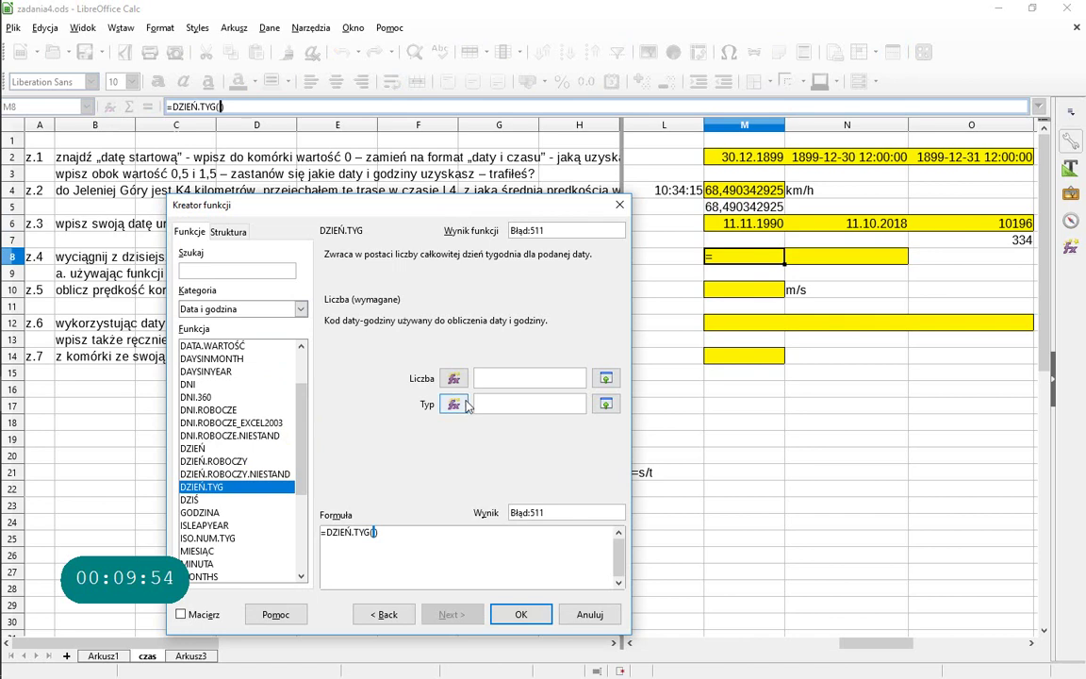
click(830, 224)
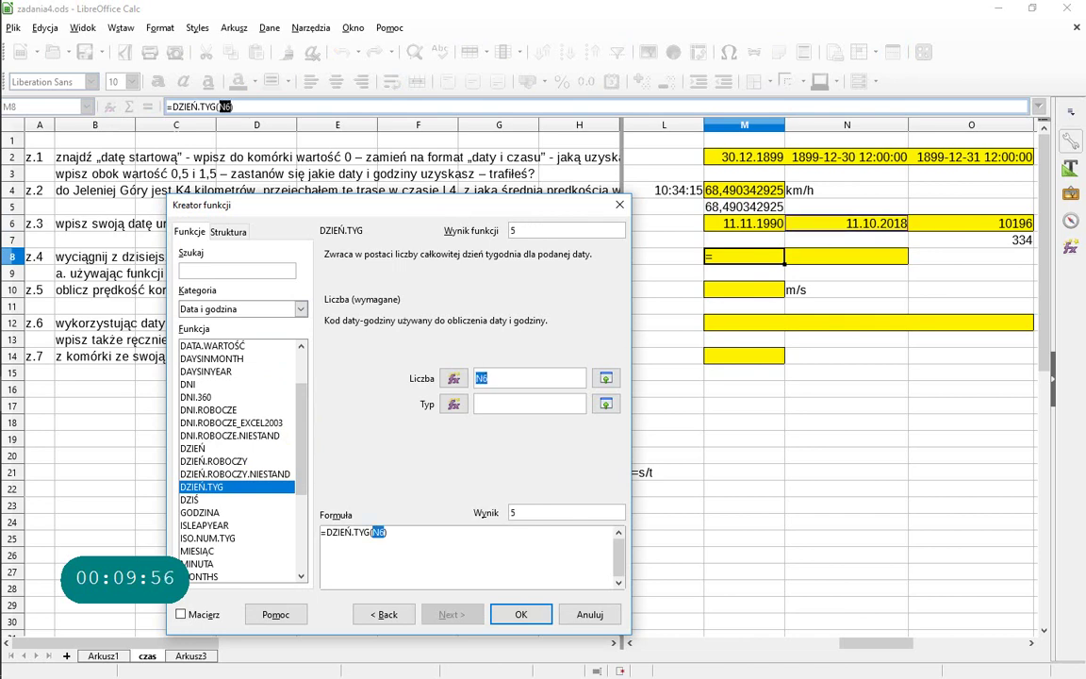
Look up the weekday numbering types in the function help, set Typ to 2, and insert =DZIEŃ.TYG(N6;2) in M8.
click(502, 405)
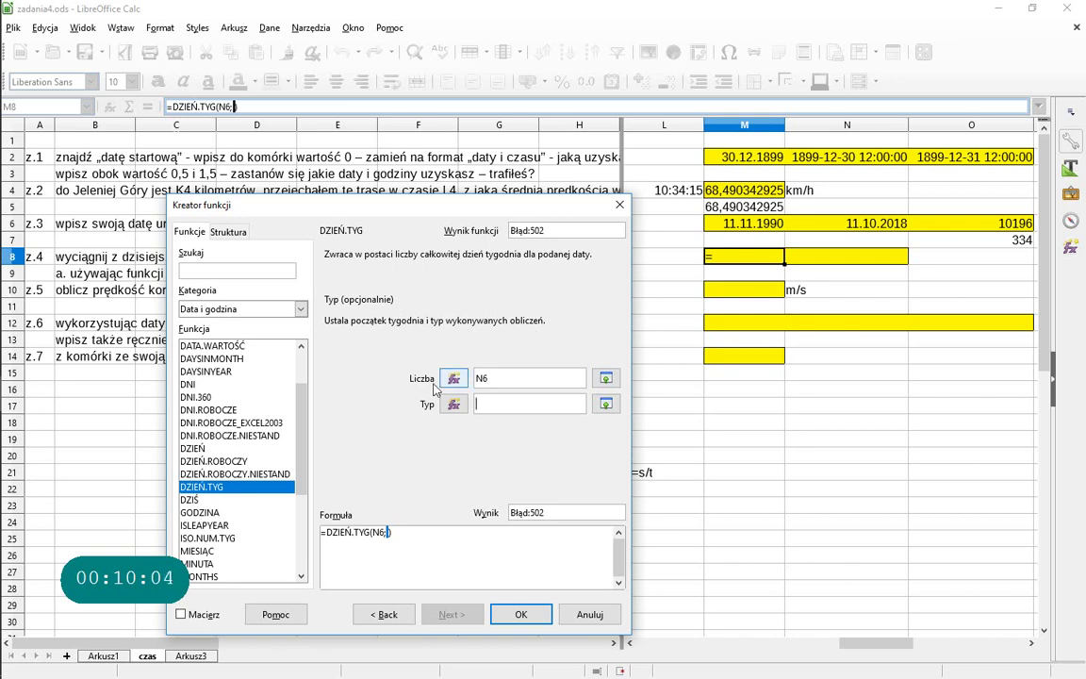
click(278, 614)
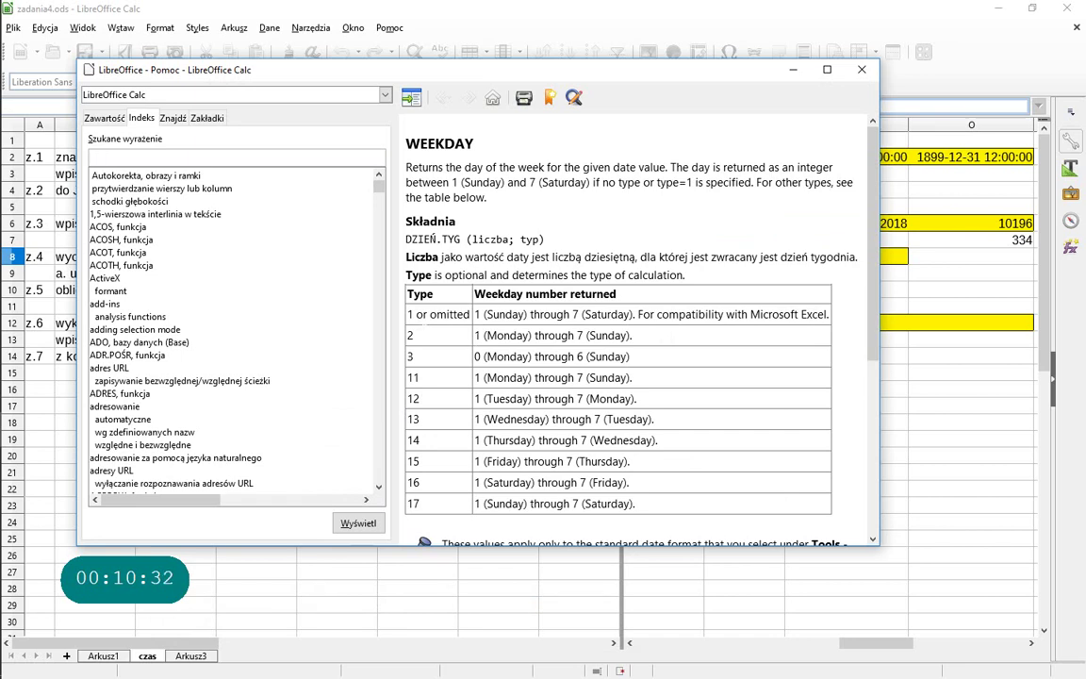
double_click(409, 334)
click(860, 69)
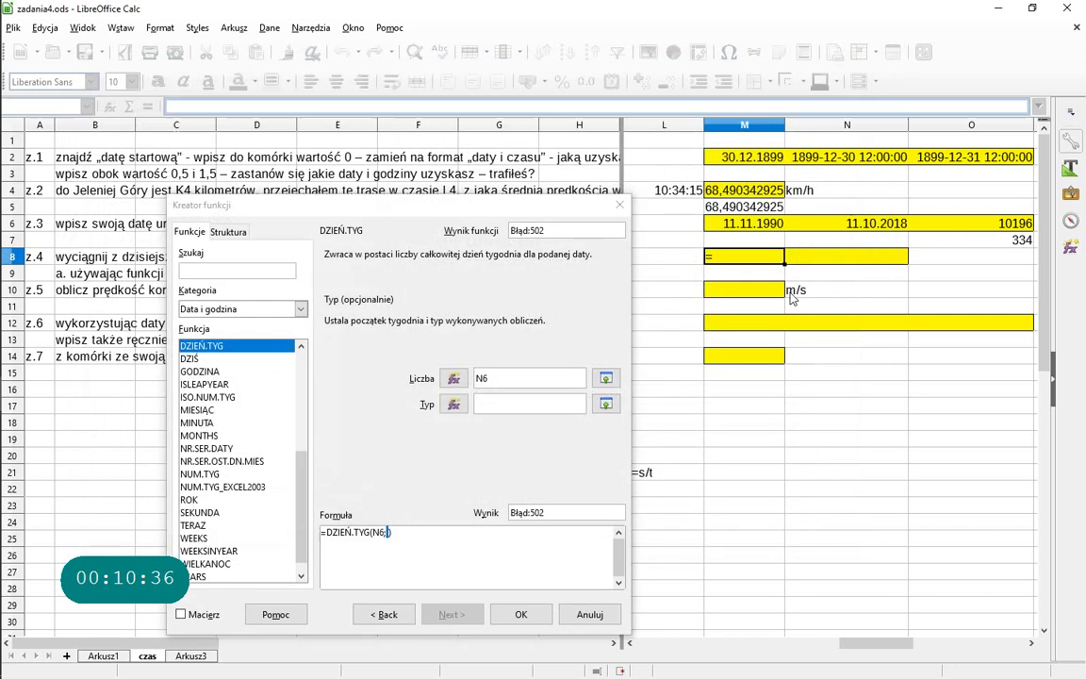
click(518, 403)
text(2)
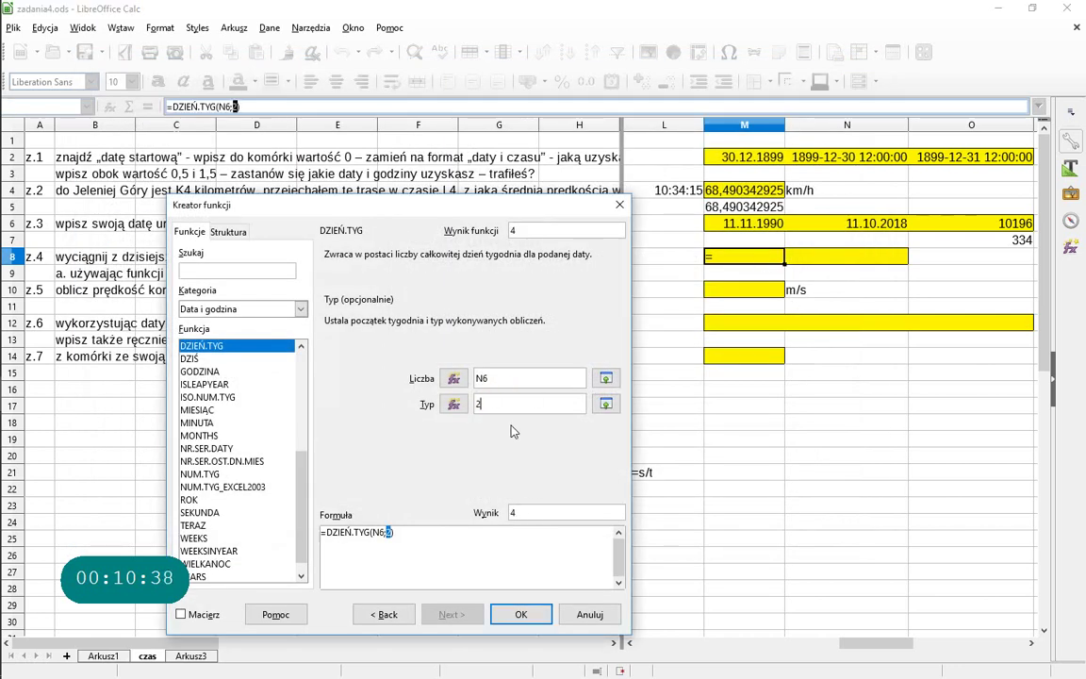
click(522, 614)
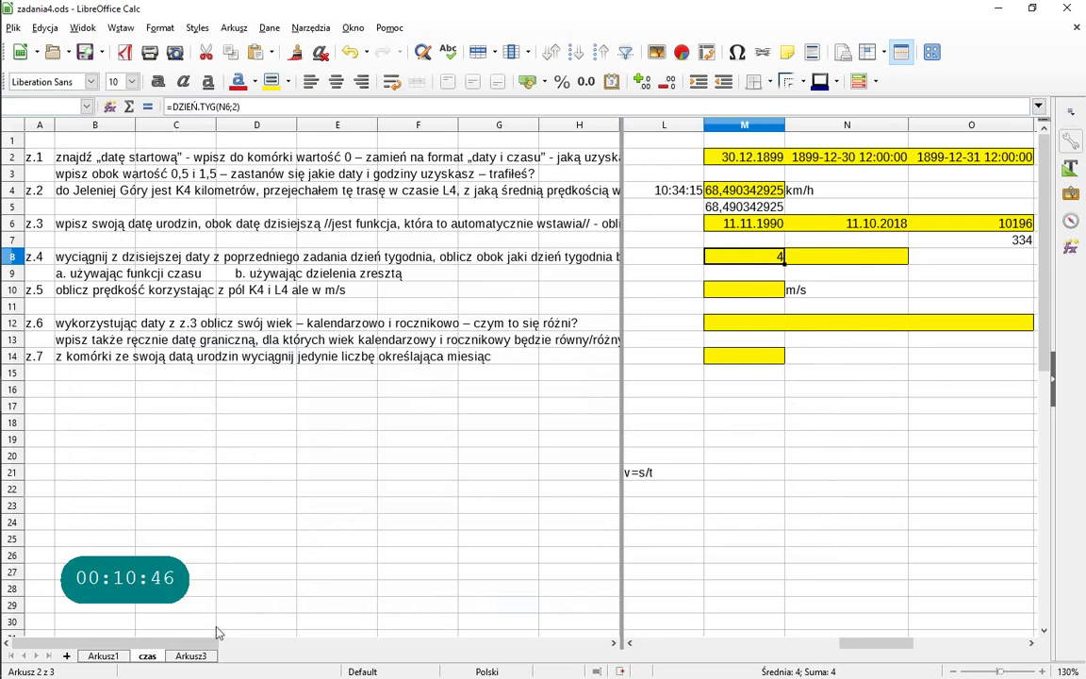
Enter the formula =dzień.tyg(M8+708,2) in N8 to calculate the weekday 708 days ahead.
drag(219, 643, 138, 643)
click(819, 265)
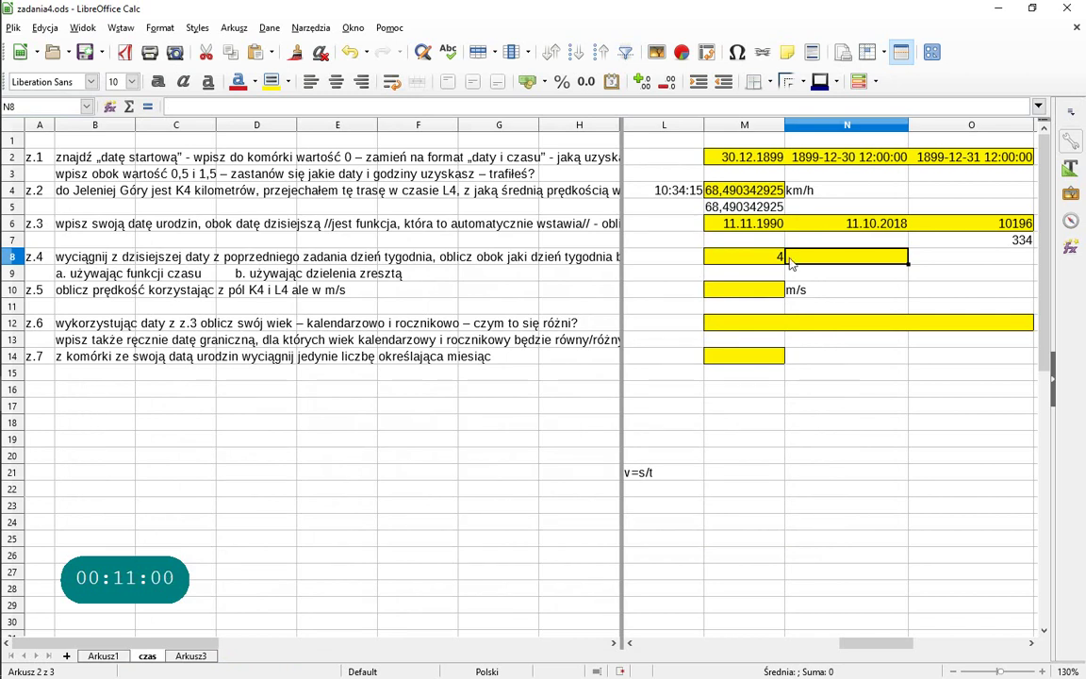
click(750, 257)
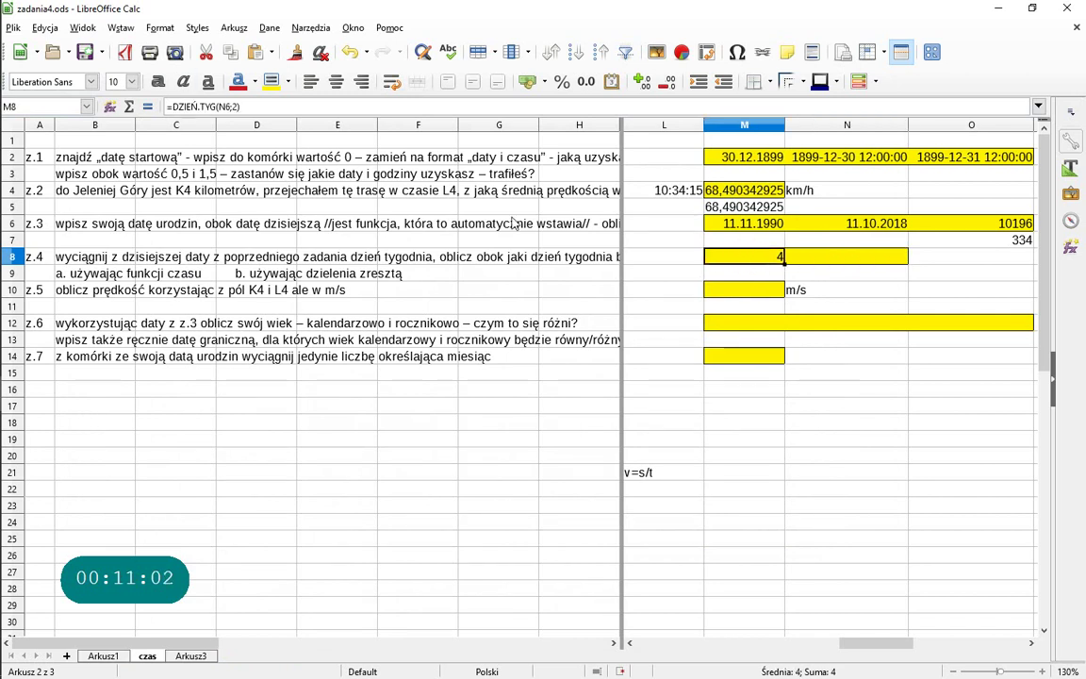
click(817, 267)
text(=)
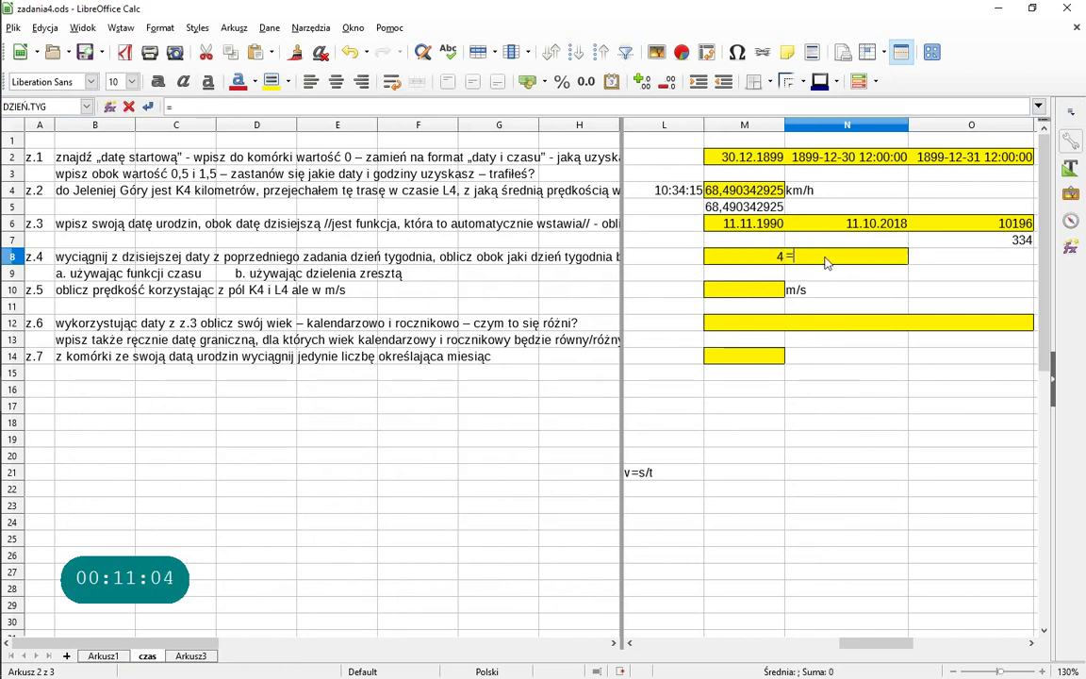
text(dzień.t)
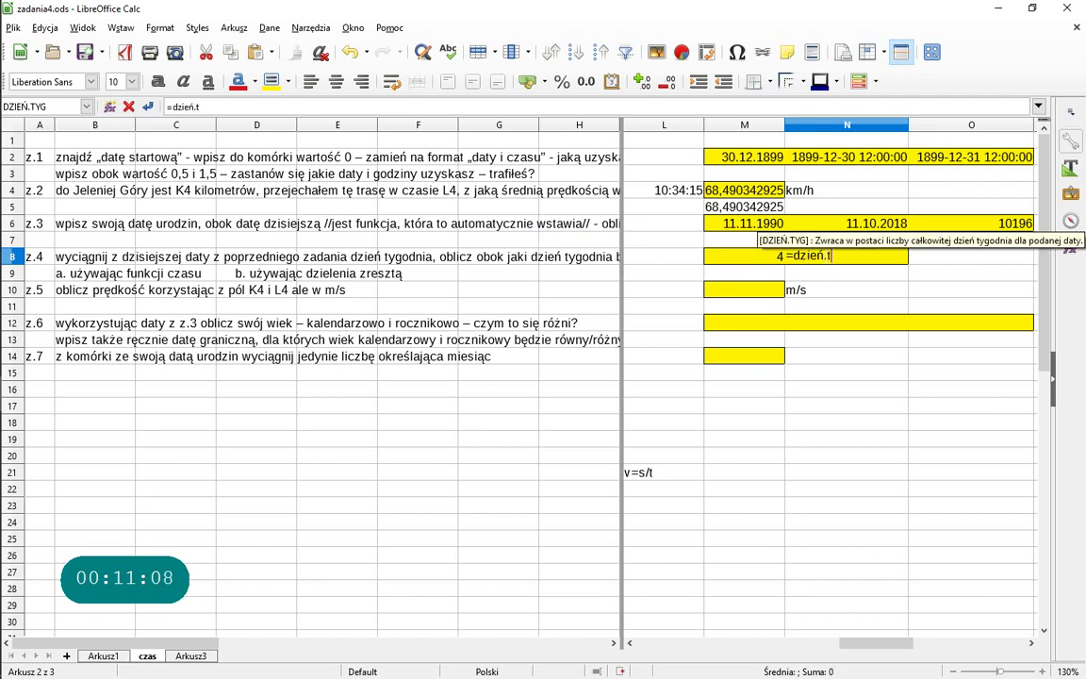
text(yg()
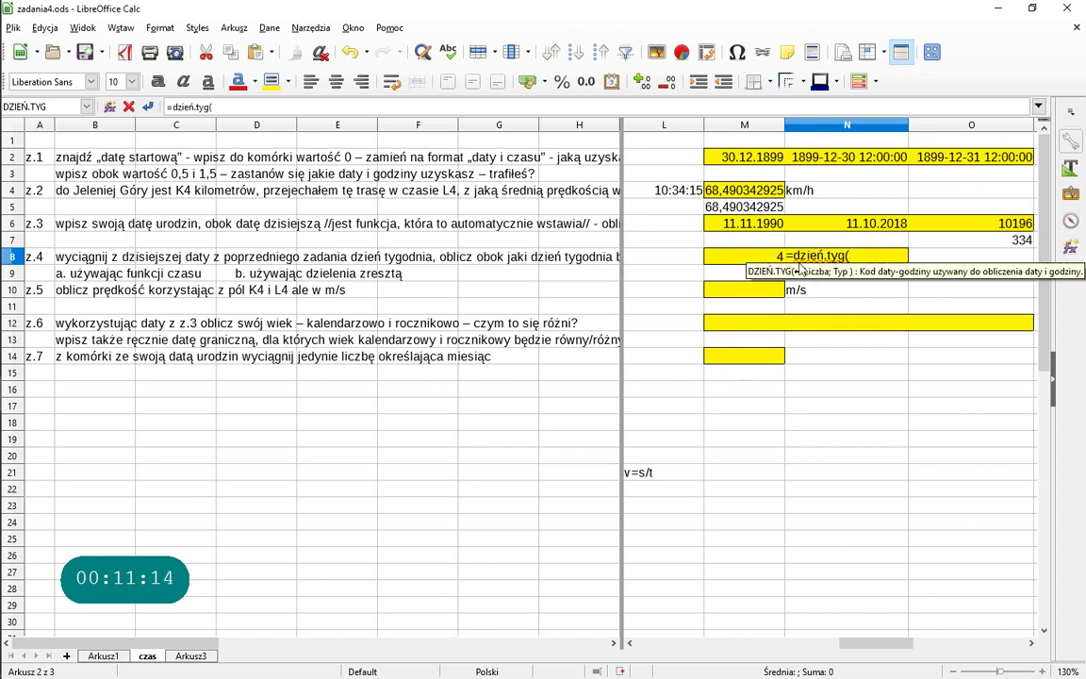
click(766, 261)
text(+)
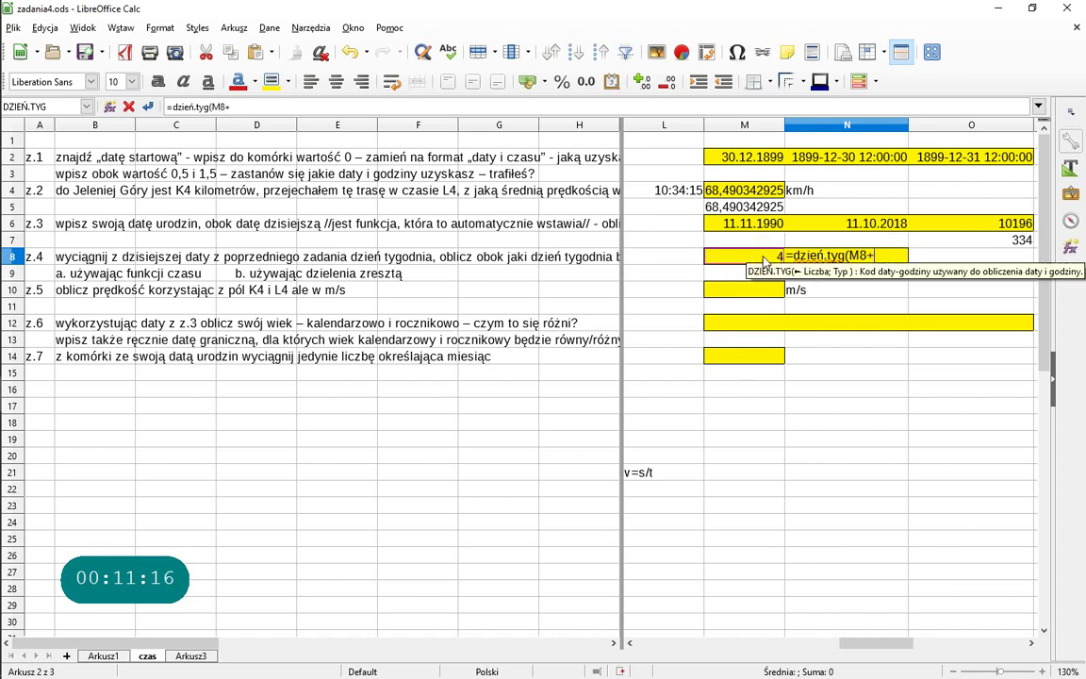
text(708,2)
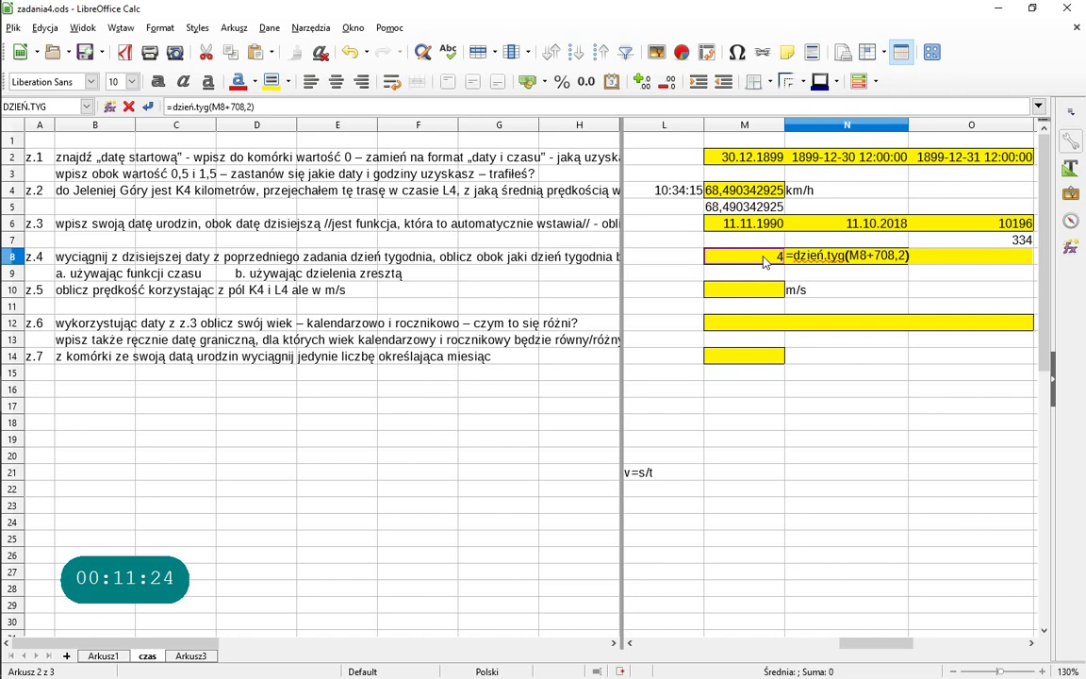
text())
key(Return)
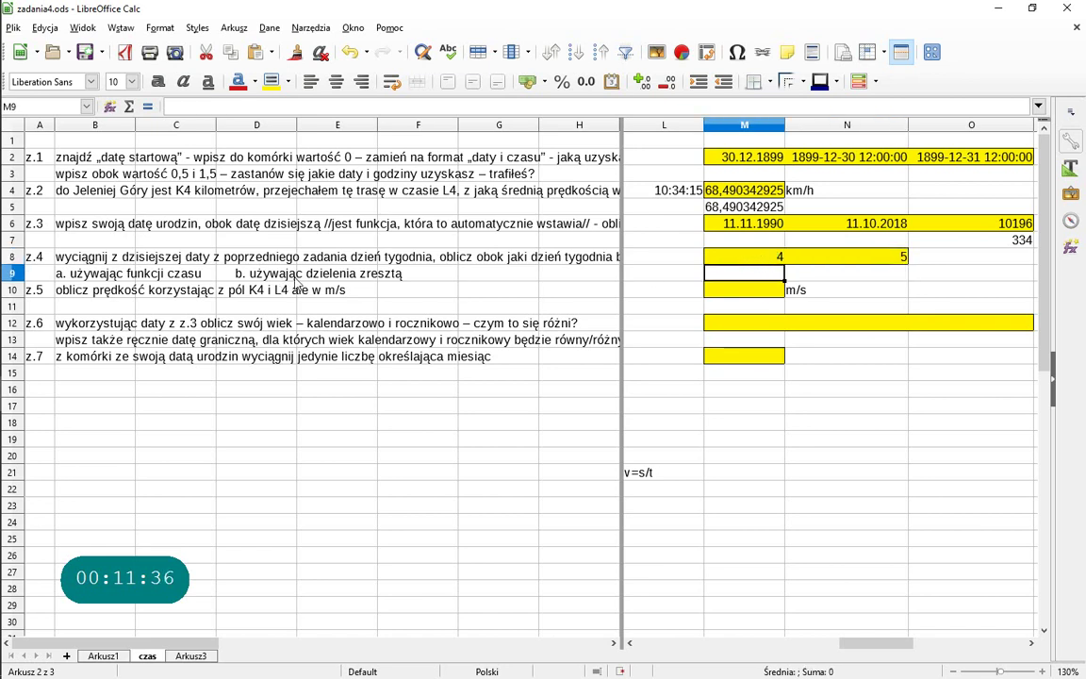
Calculate the same weekday by division remainder in M9 with the formula =MOD(M8+708;7).
text(=mod)
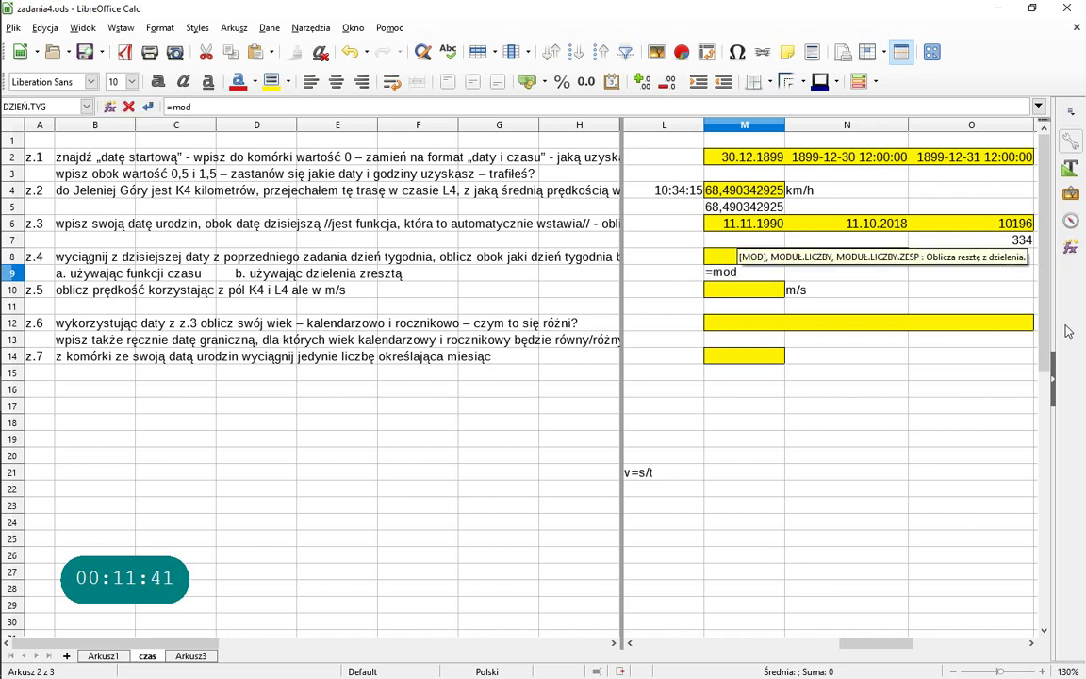
text(()
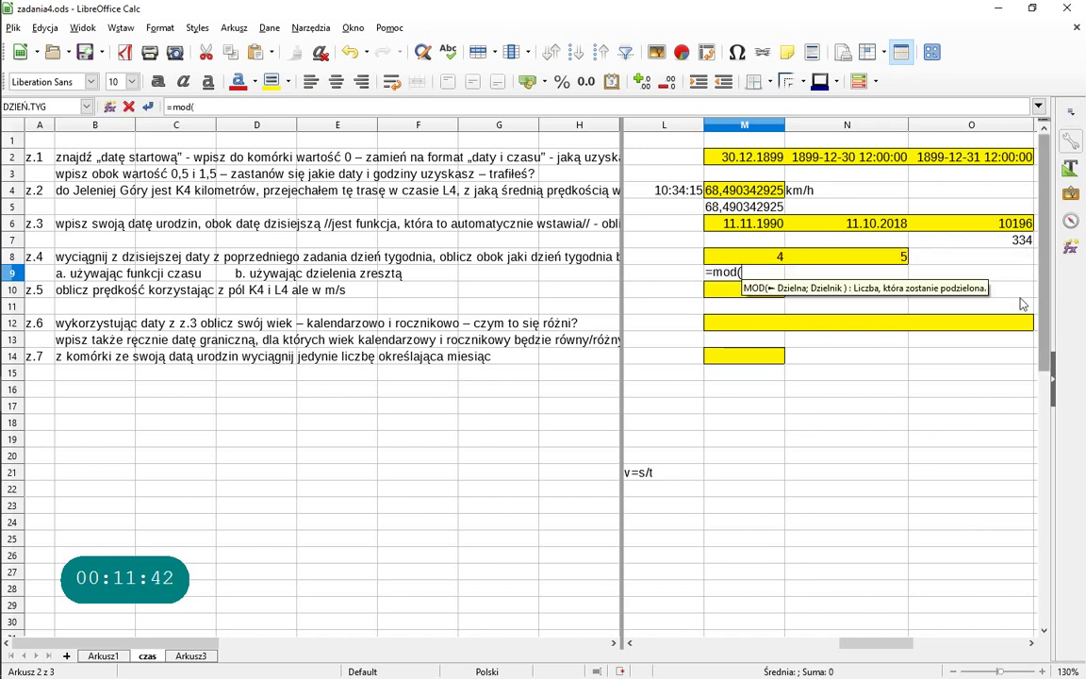
click(760, 265)
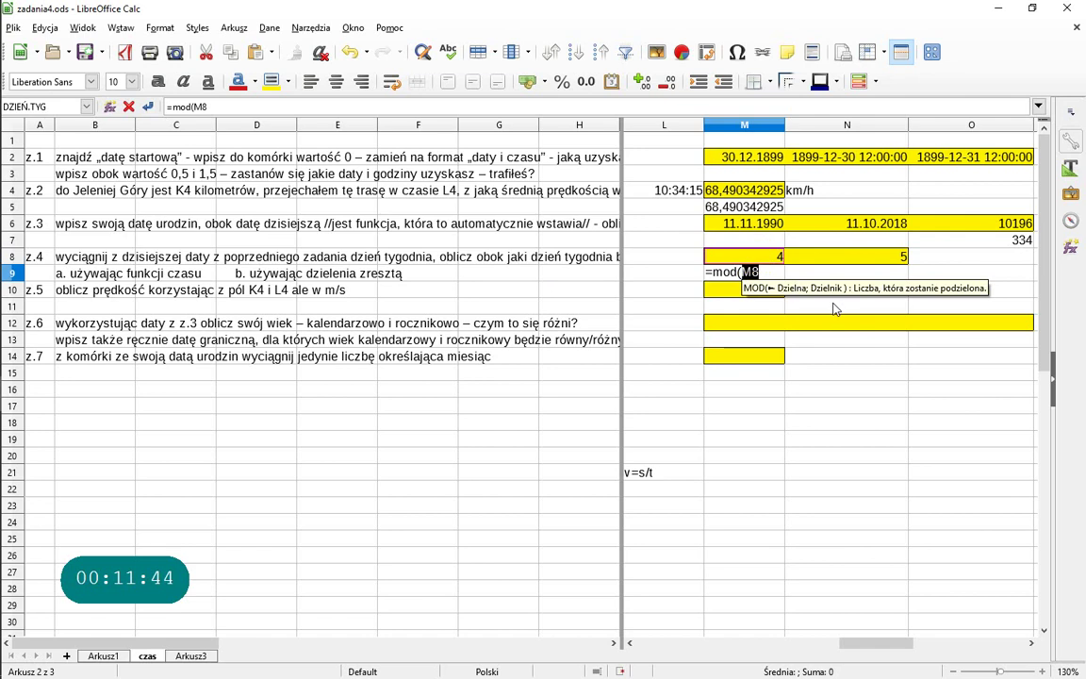
text(+7)
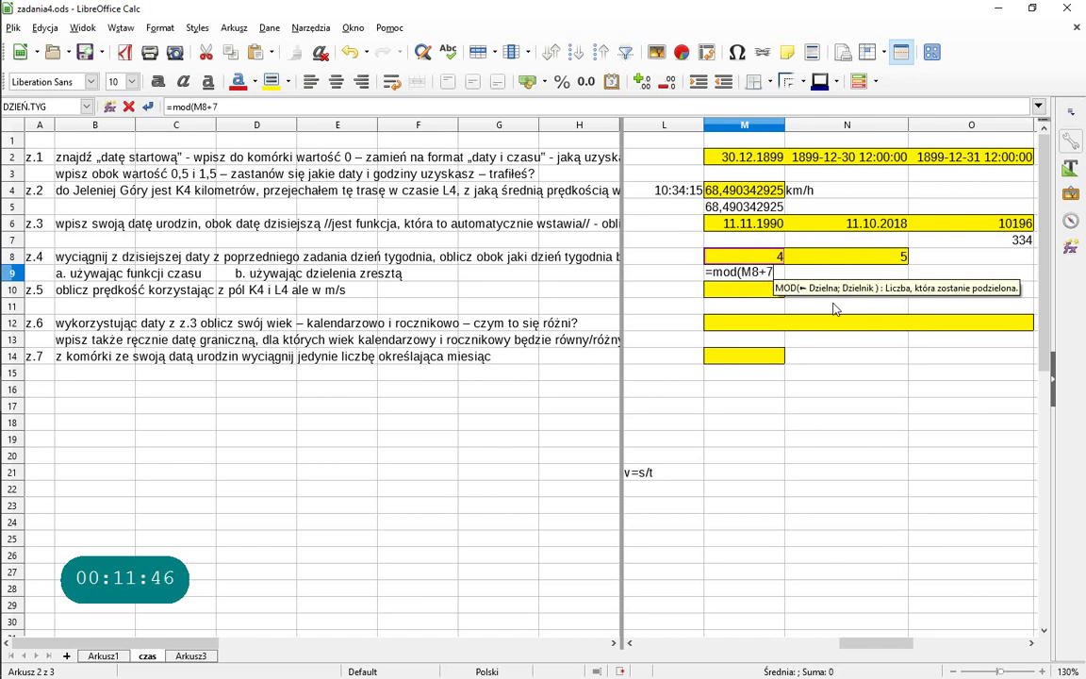
text(08))
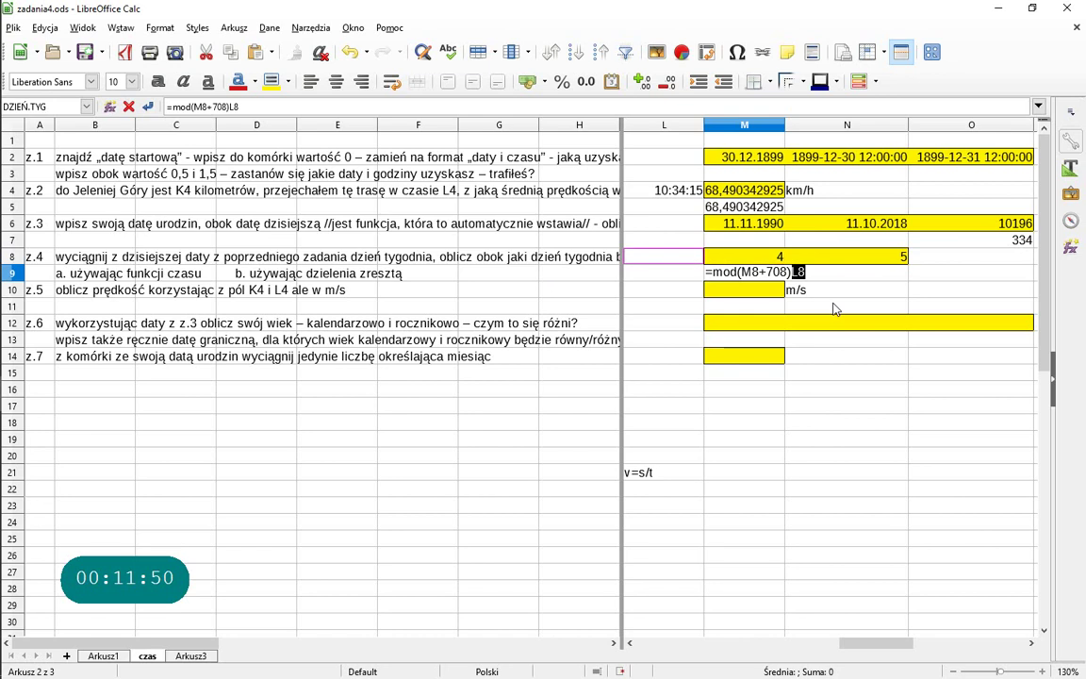
text(L8)
key(Left)
key(Delete)
key(BackSpace)
key(Left)
text(;)
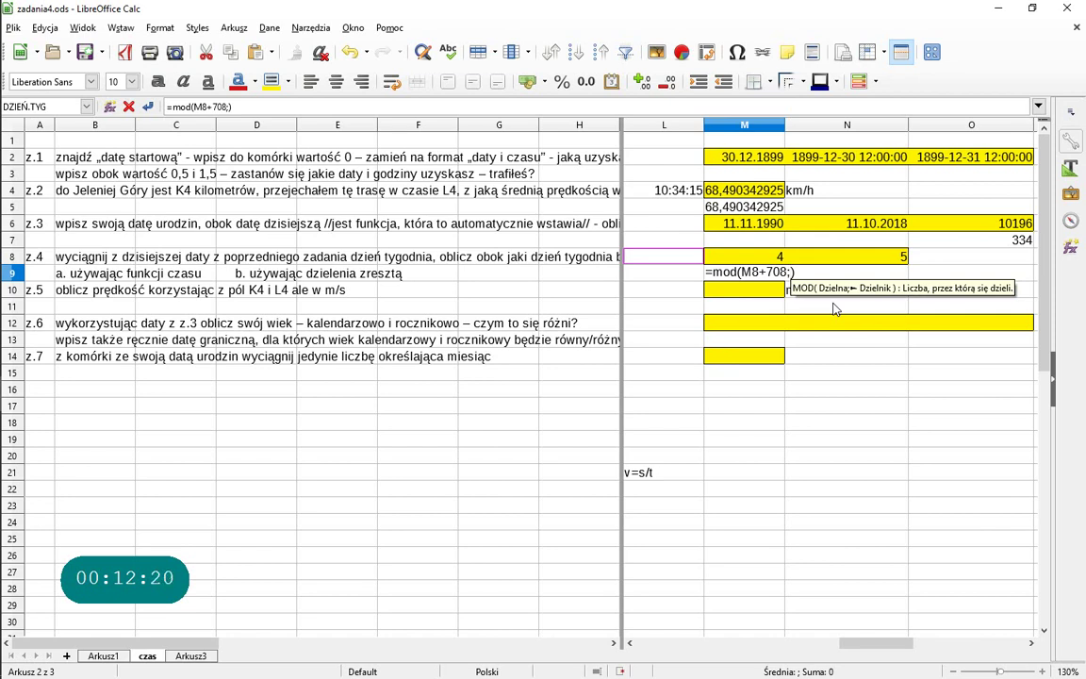
text(7)
key(Return)
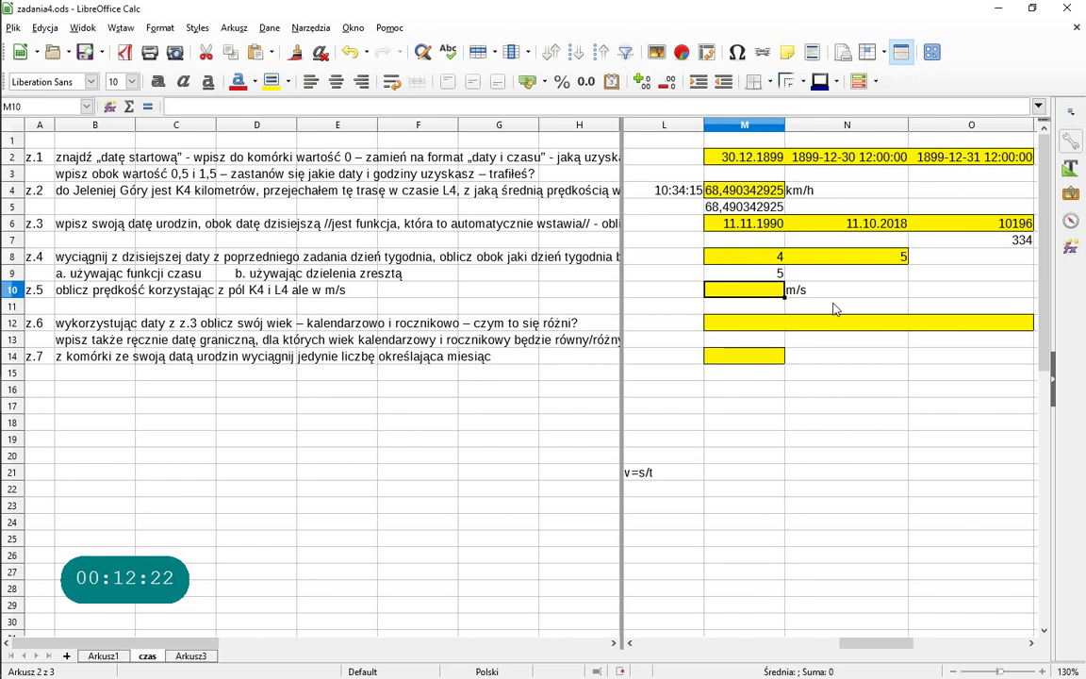
key(Up)
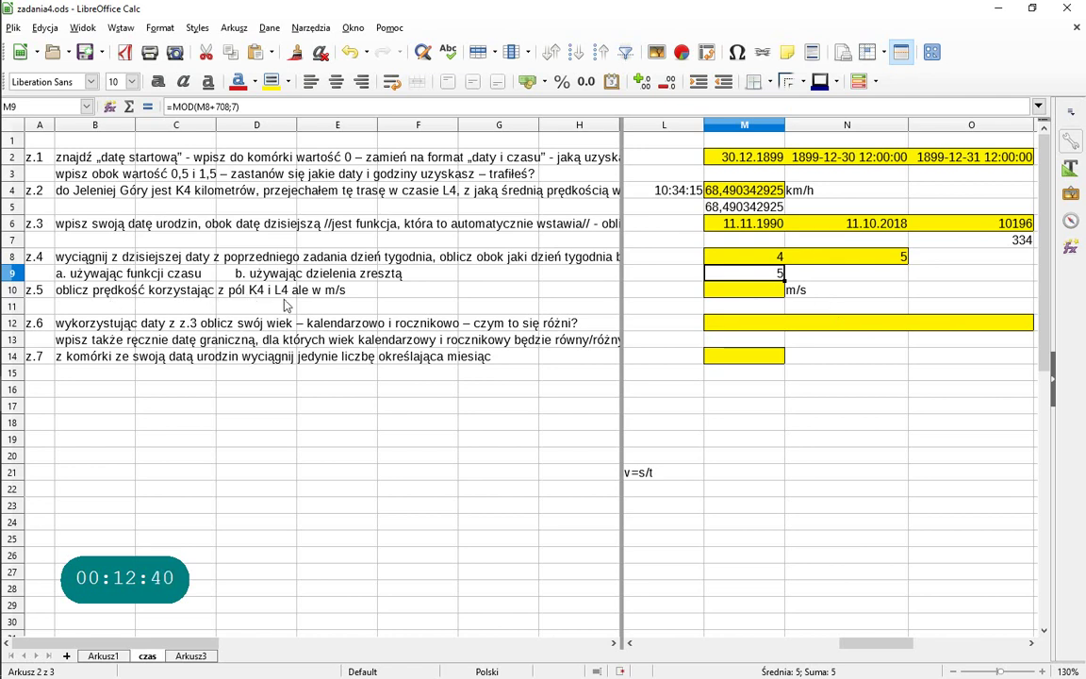
Calculate the speed in m/s in M10 with the formula =K4*1000/(L4*24*3600).
drag(902, 642, 884, 644)
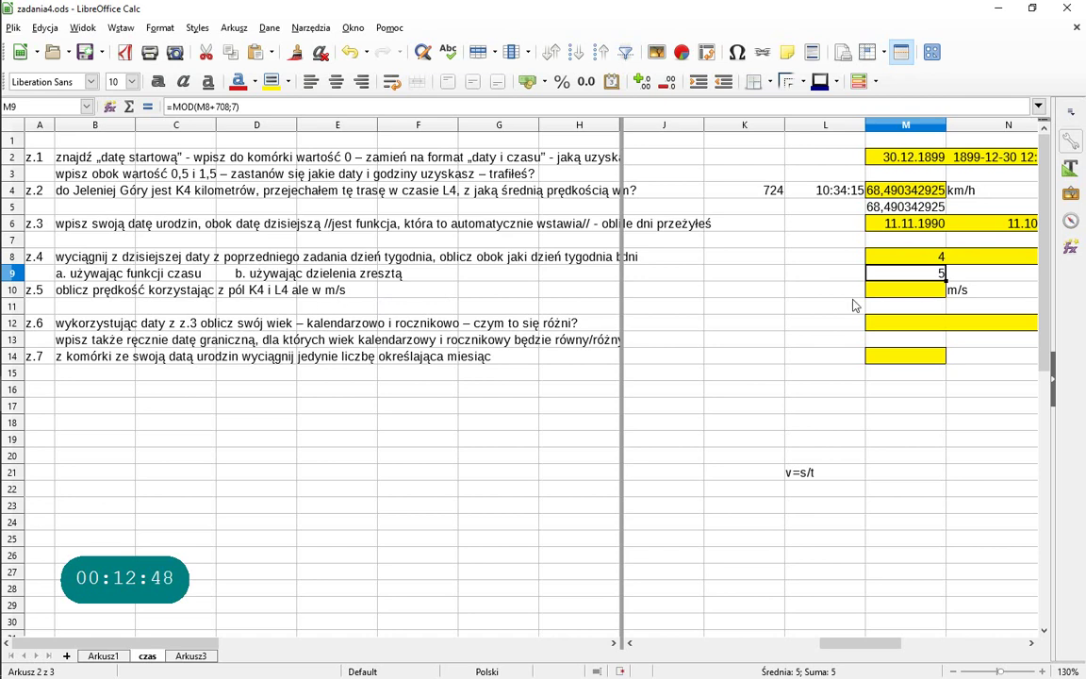
click(897, 292)
text(=)
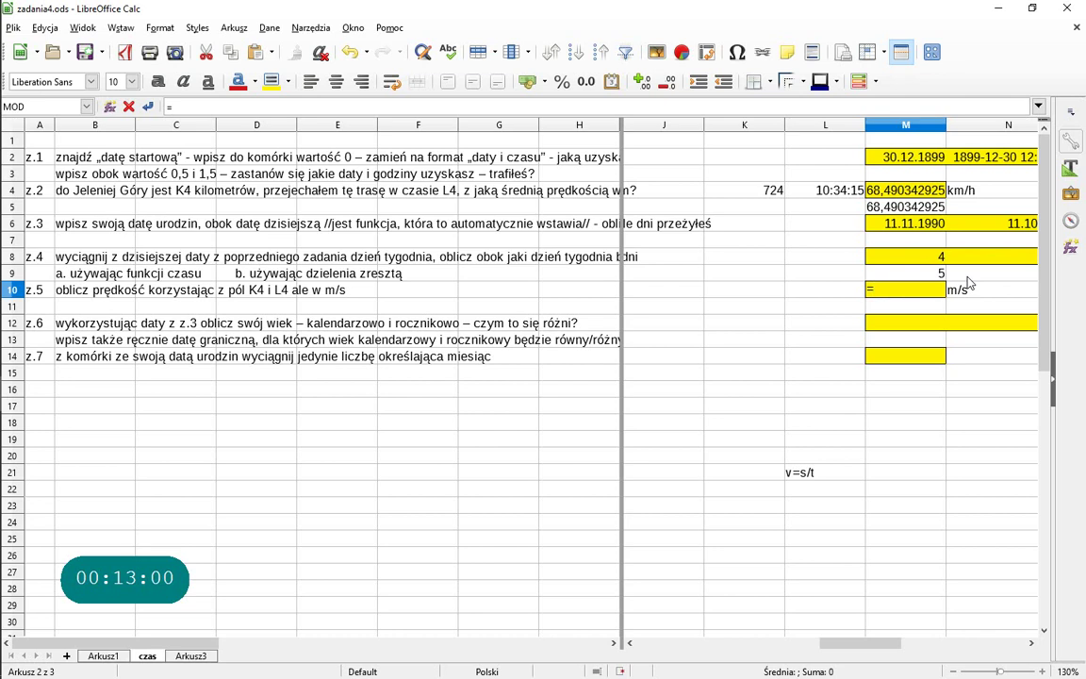
click(759, 190)
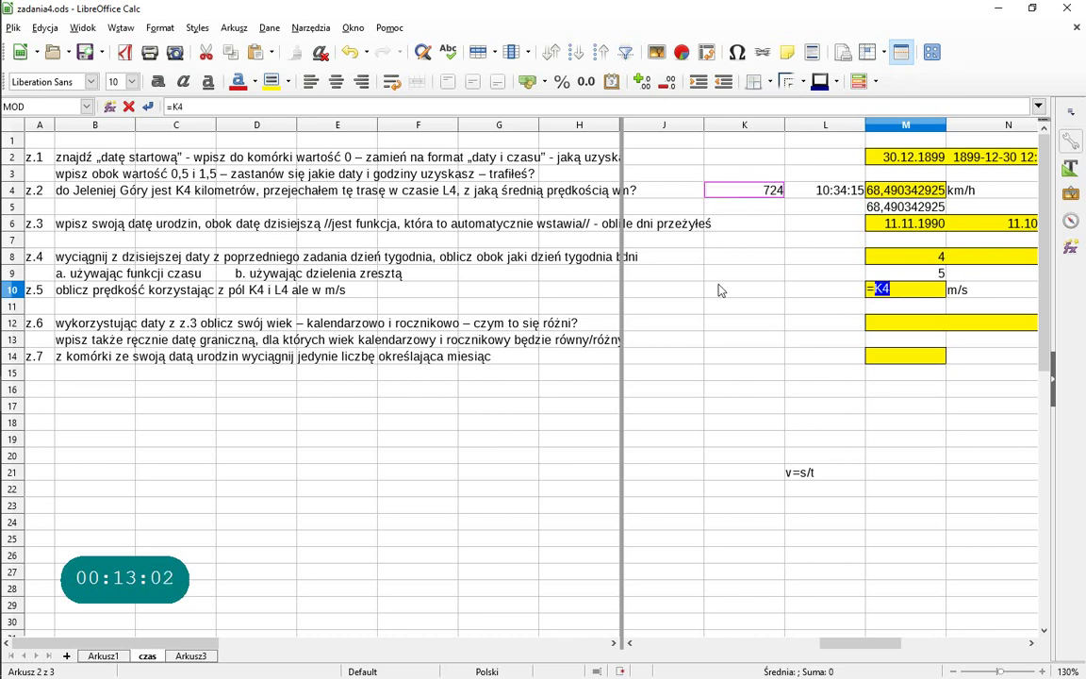
text(*100)
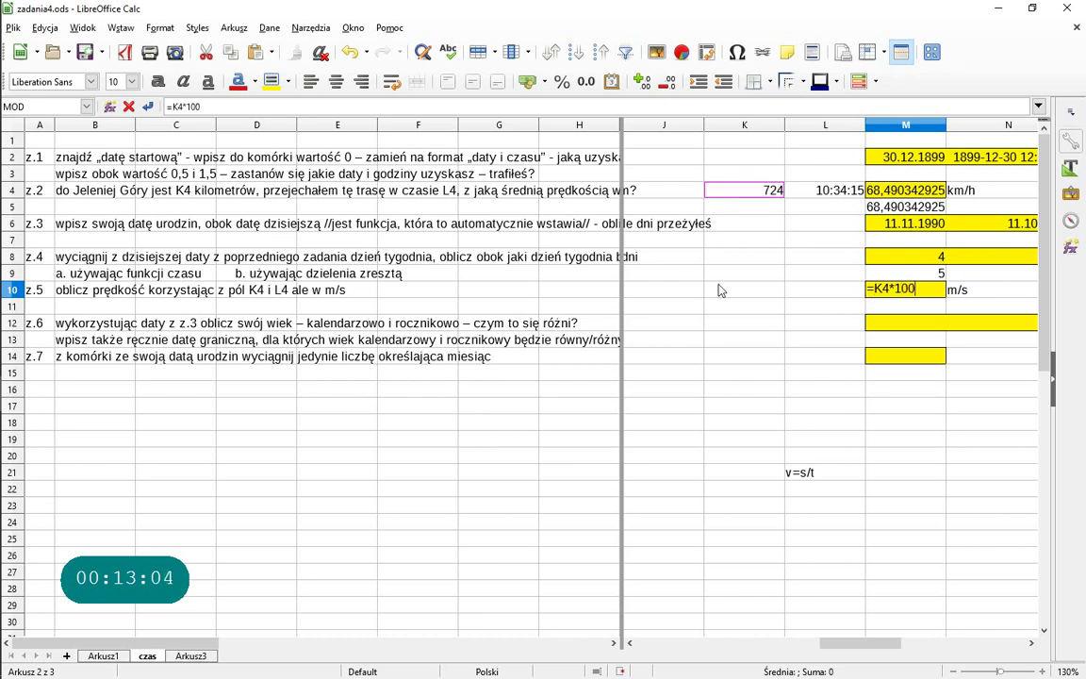
text(0/()
click(828, 190)
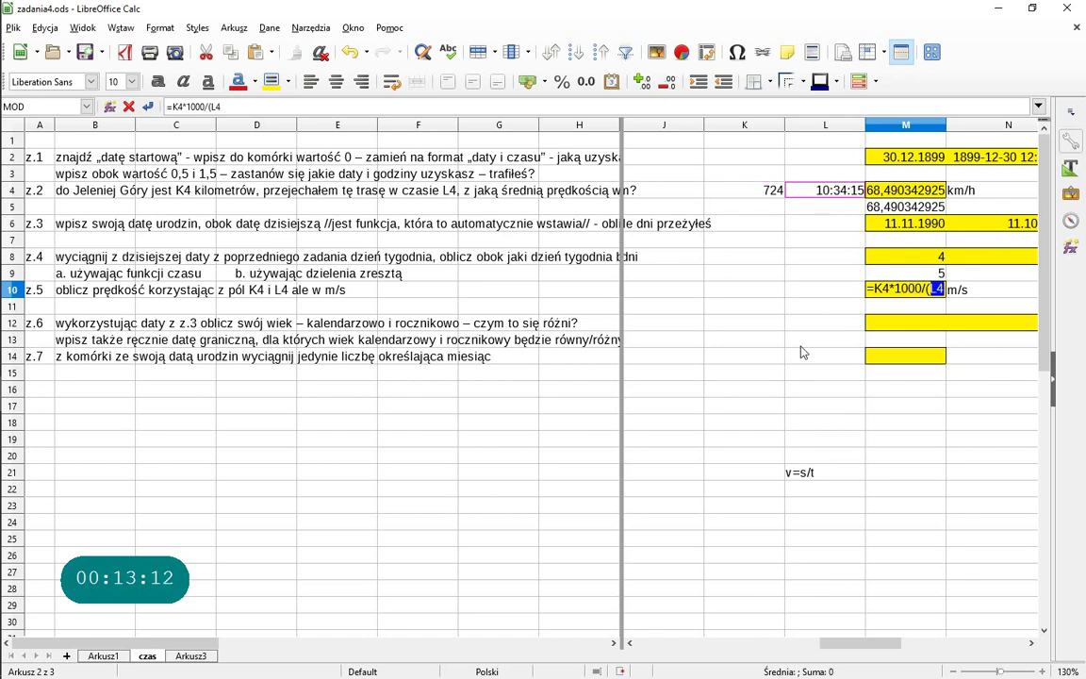
text(*24)
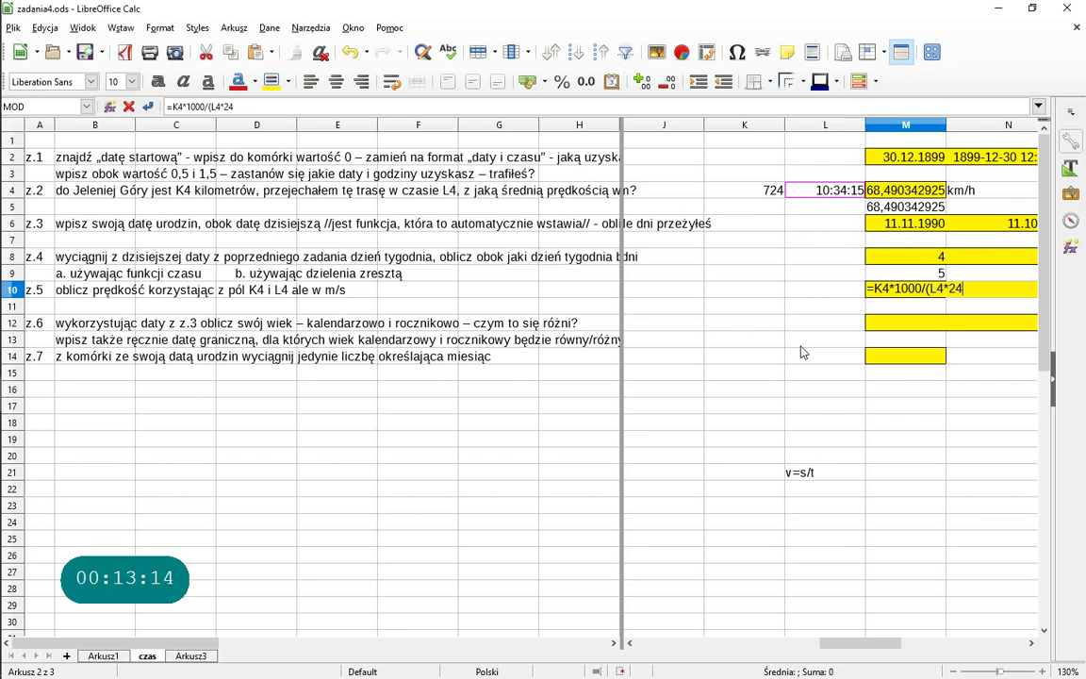
text(*3600))
key(Return)
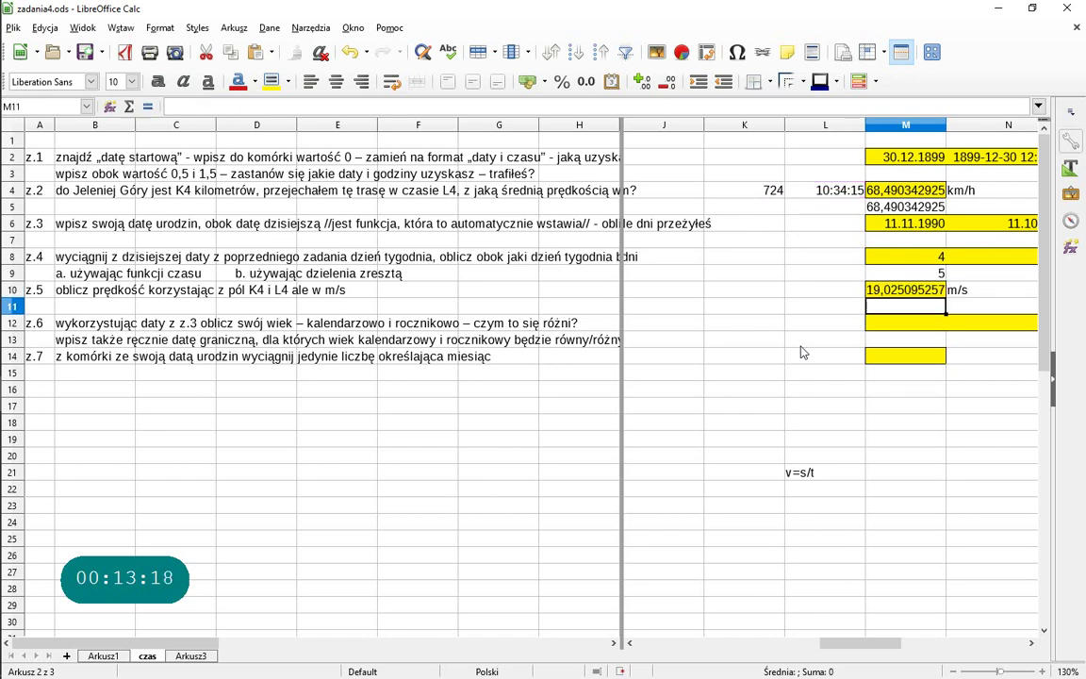
key(Up)
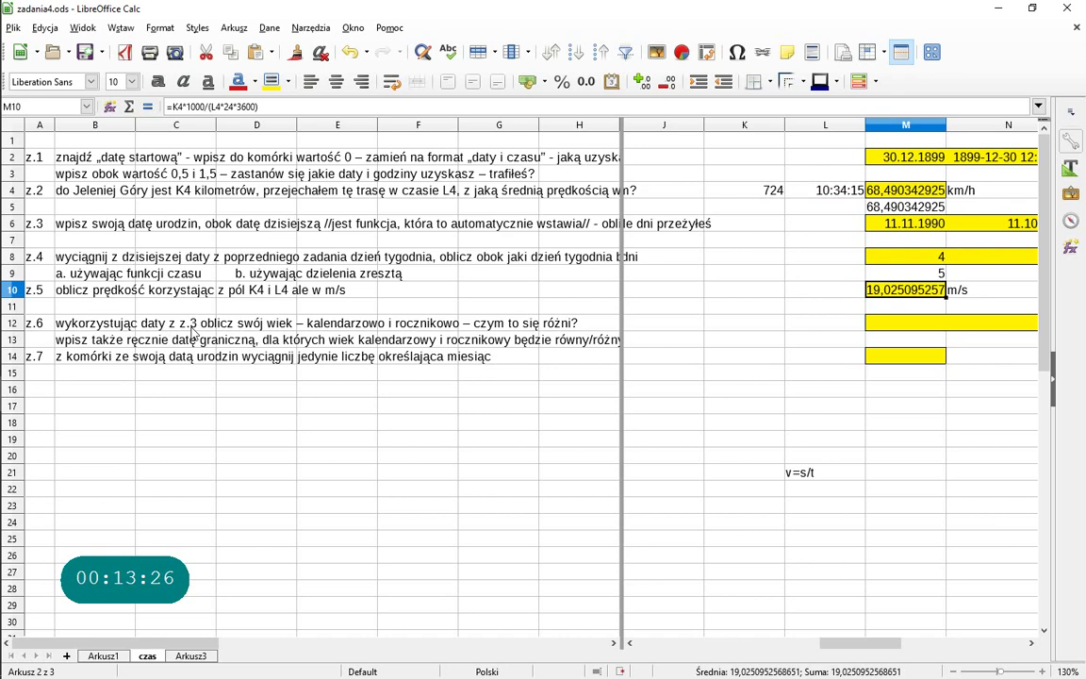
Start a YEARS function in M12 from the Data i godzina function category.
mouse_move(853, 643)
mouse_down()
mouse_move(836, 643)
mouse_move(853, 642)
mouse_up()
click(868, 422)
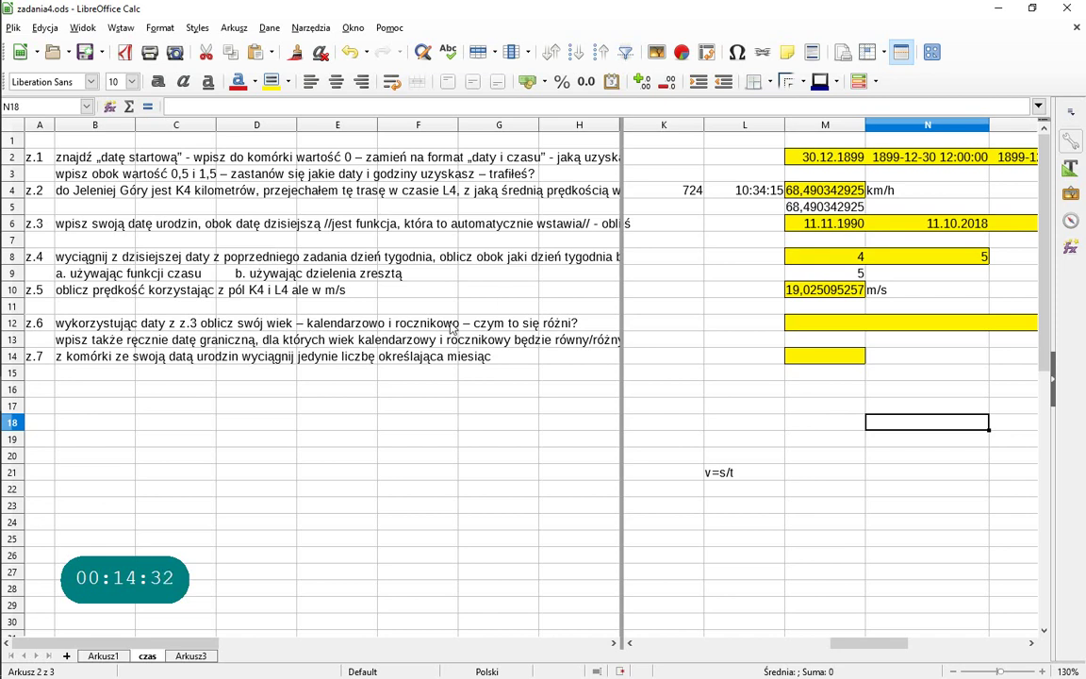
click(826, 323)
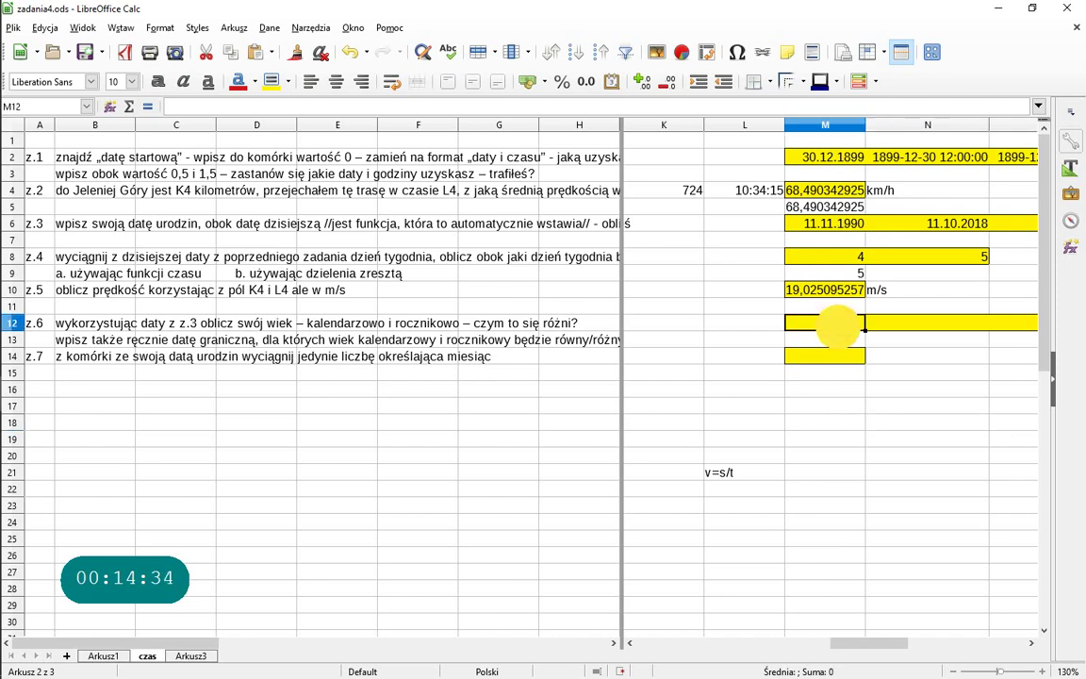
text(=)
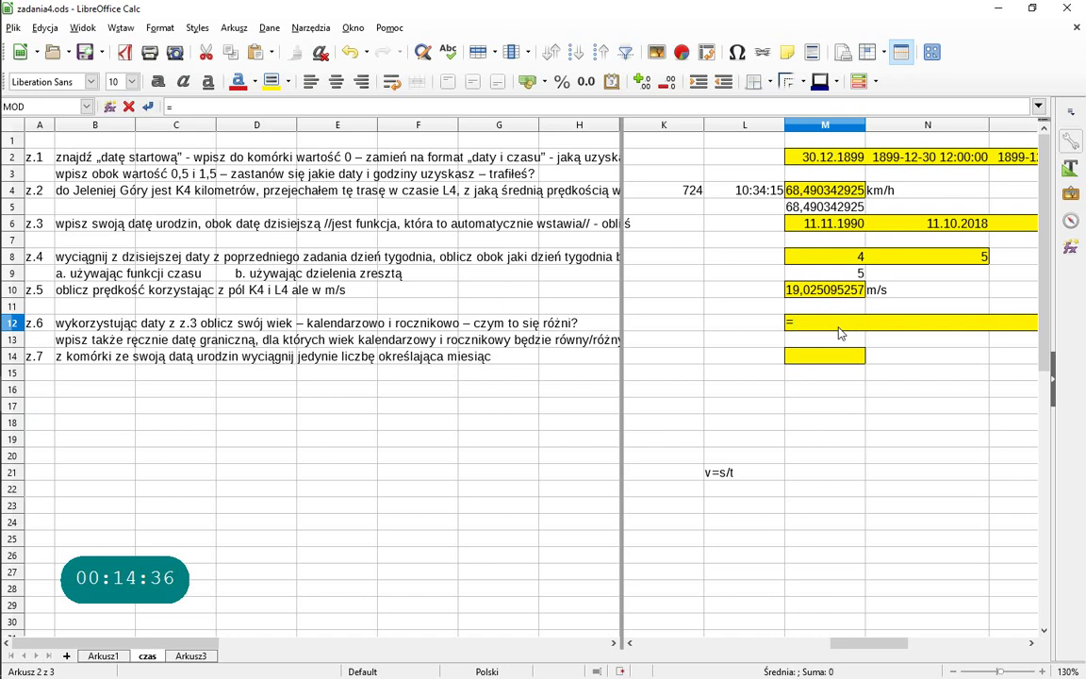
click(111, 107)
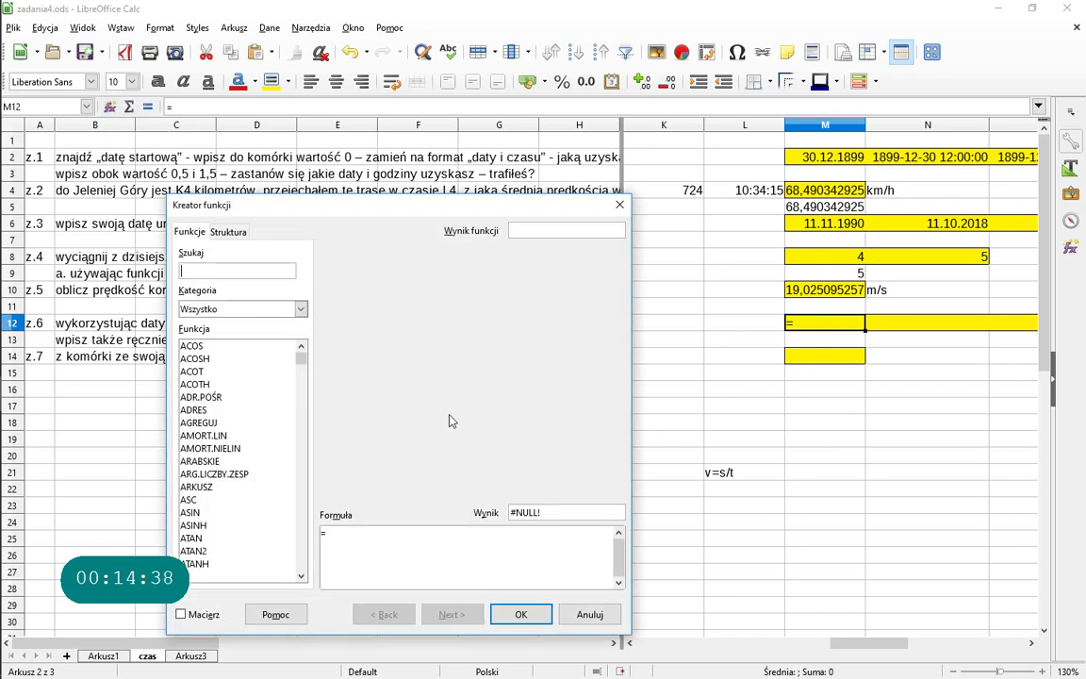
click(302, 307)
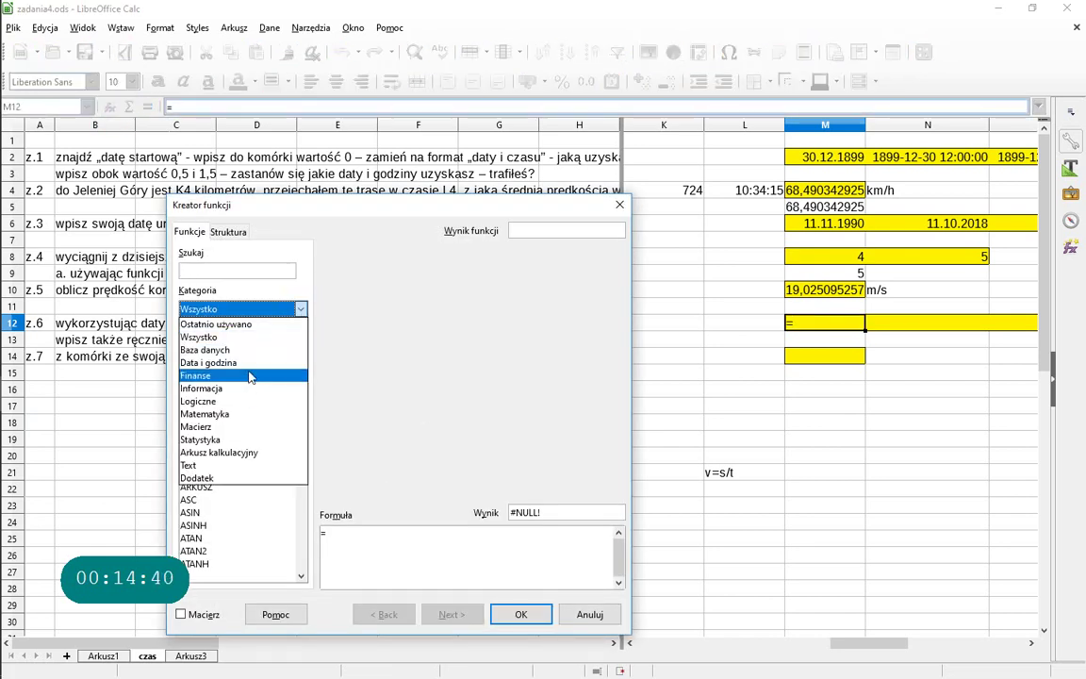
click(300, 366)
drag(302, 375, 292, 488)
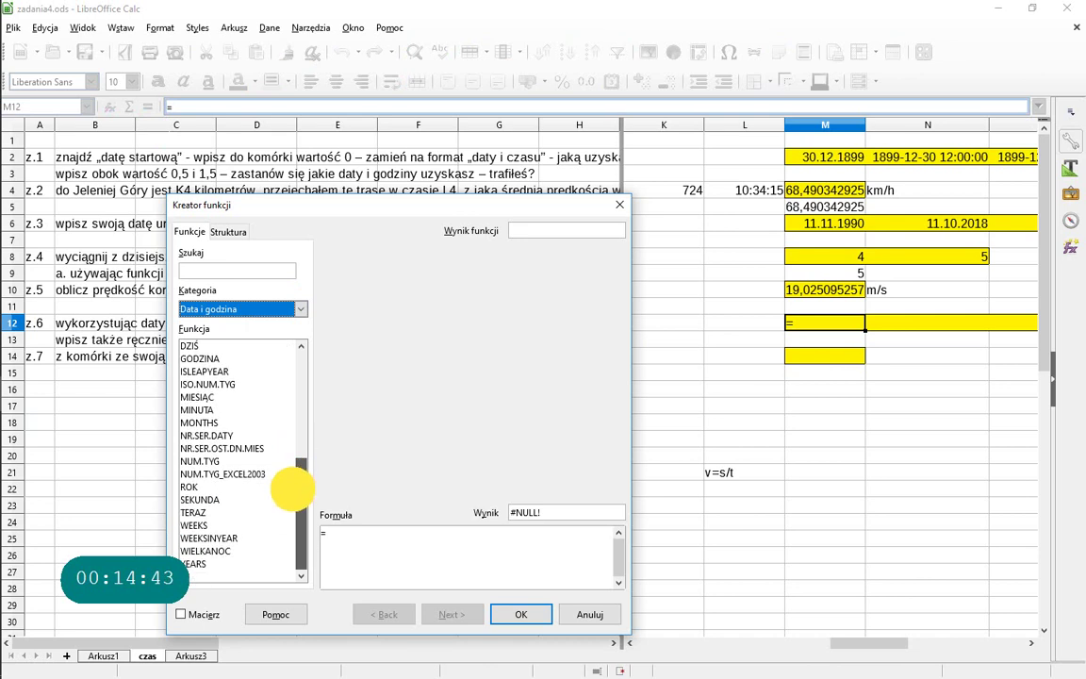
click(200, 565)
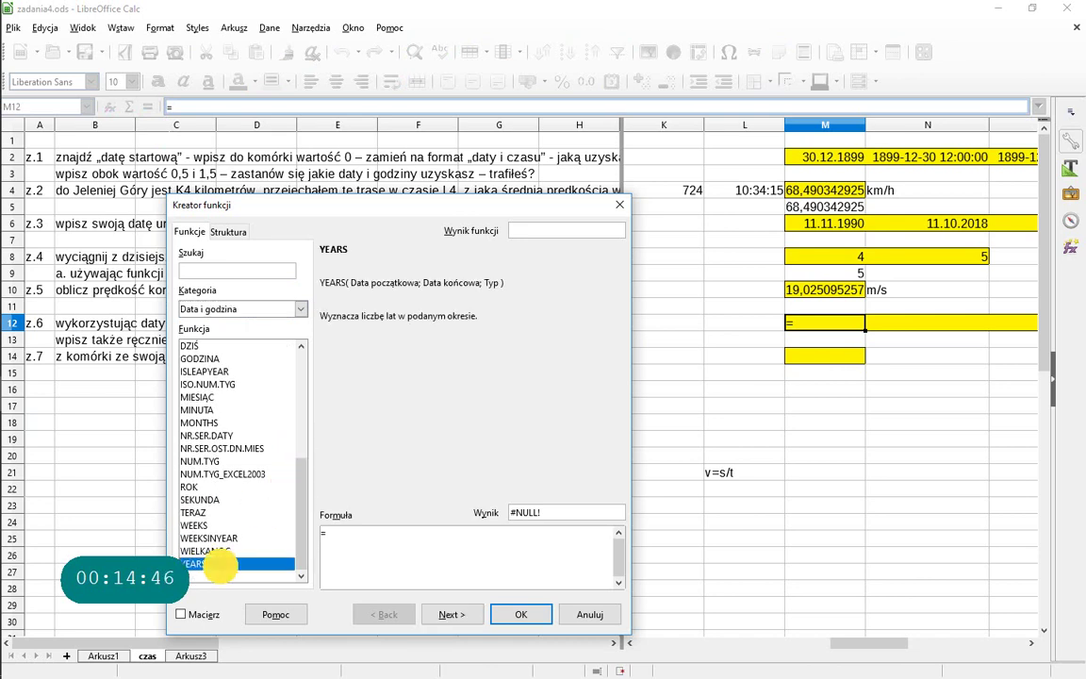
double_click(199, 565)
Complete the YEARS function in M12 with start date M6, end date N6 and type 0.
click(849, 224)
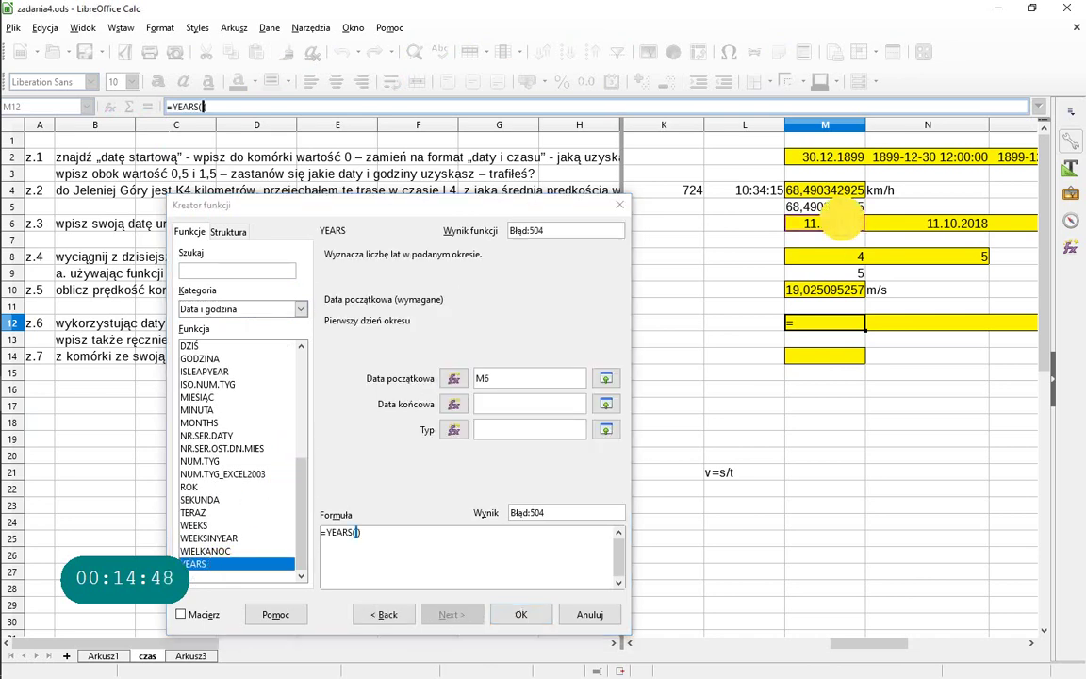
key(Tab)
click(919, 224)
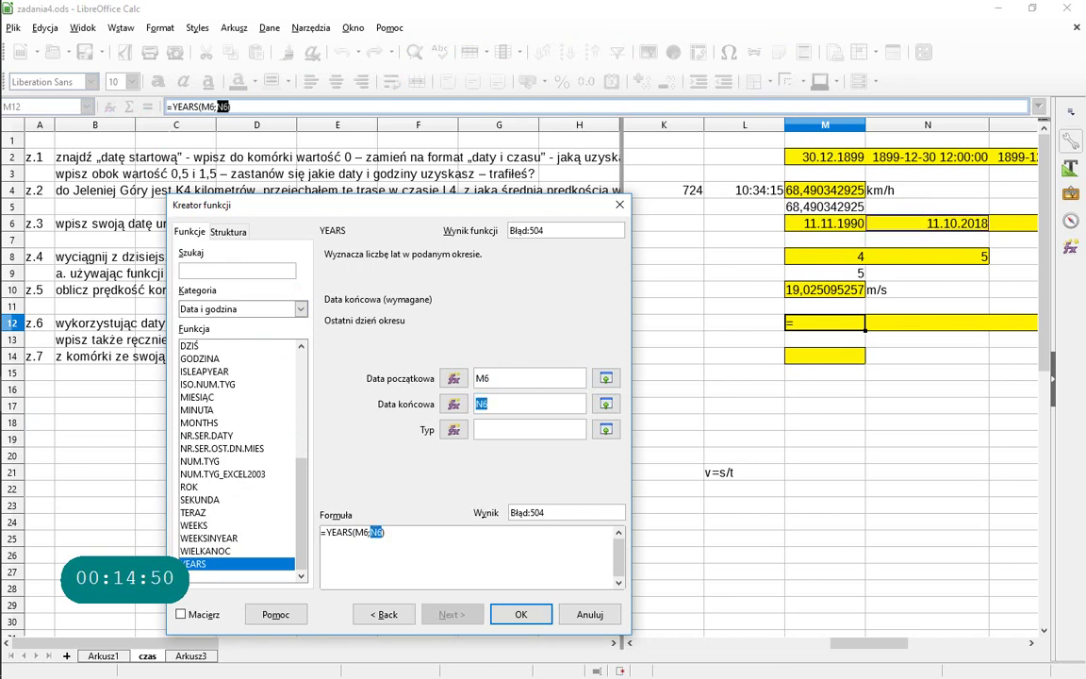
key(Tab)
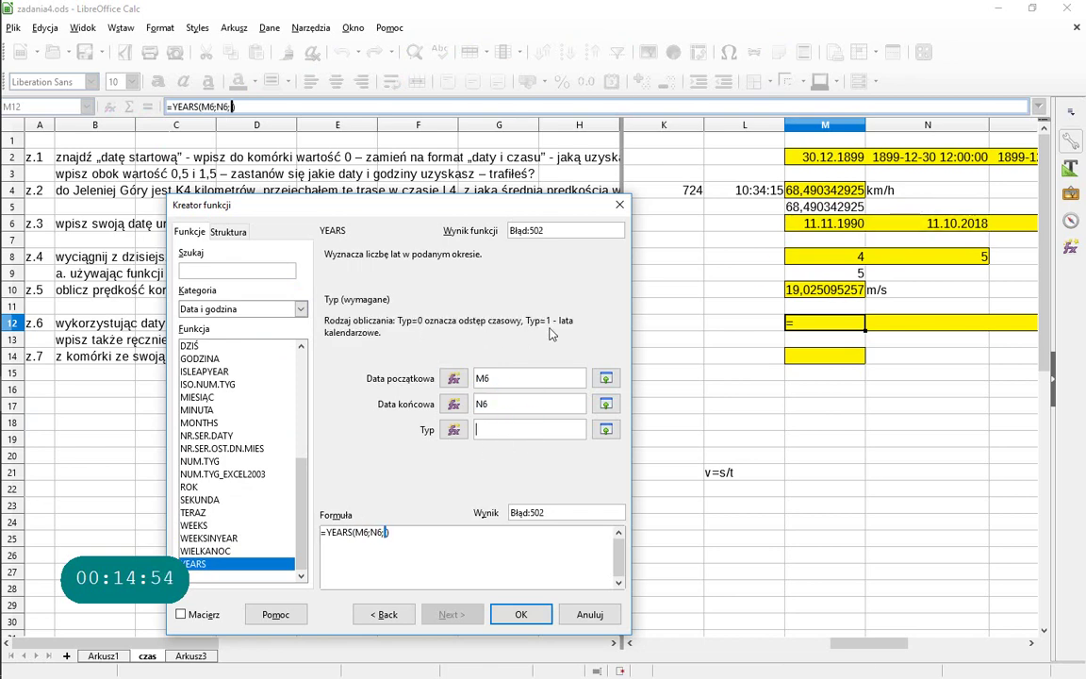
text(0)
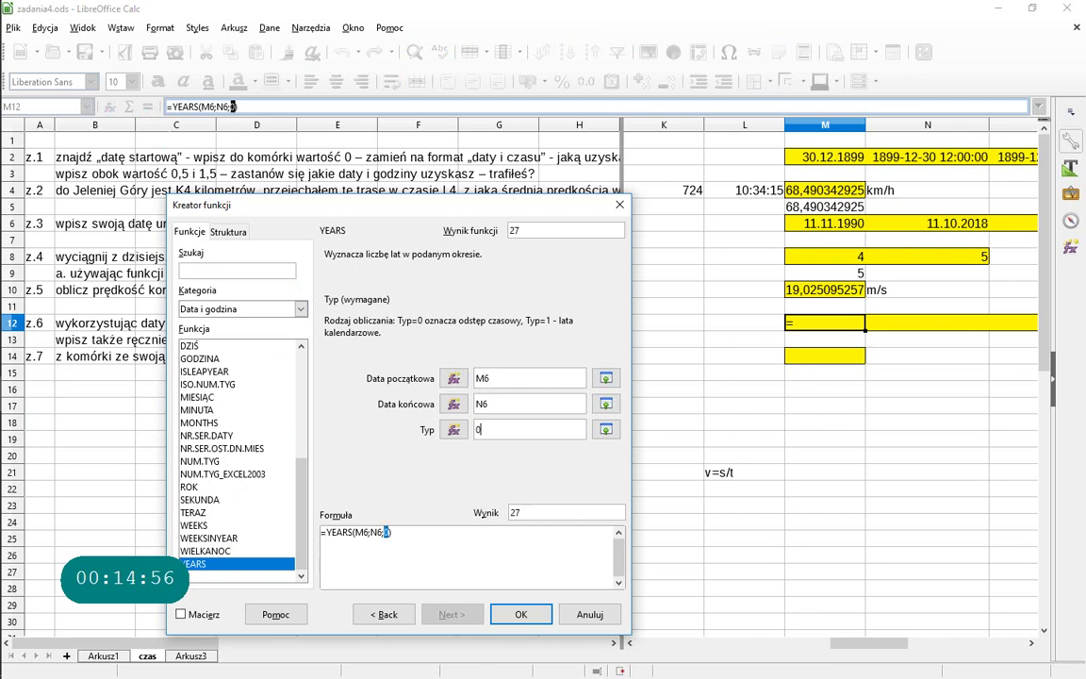
click(522, 615)
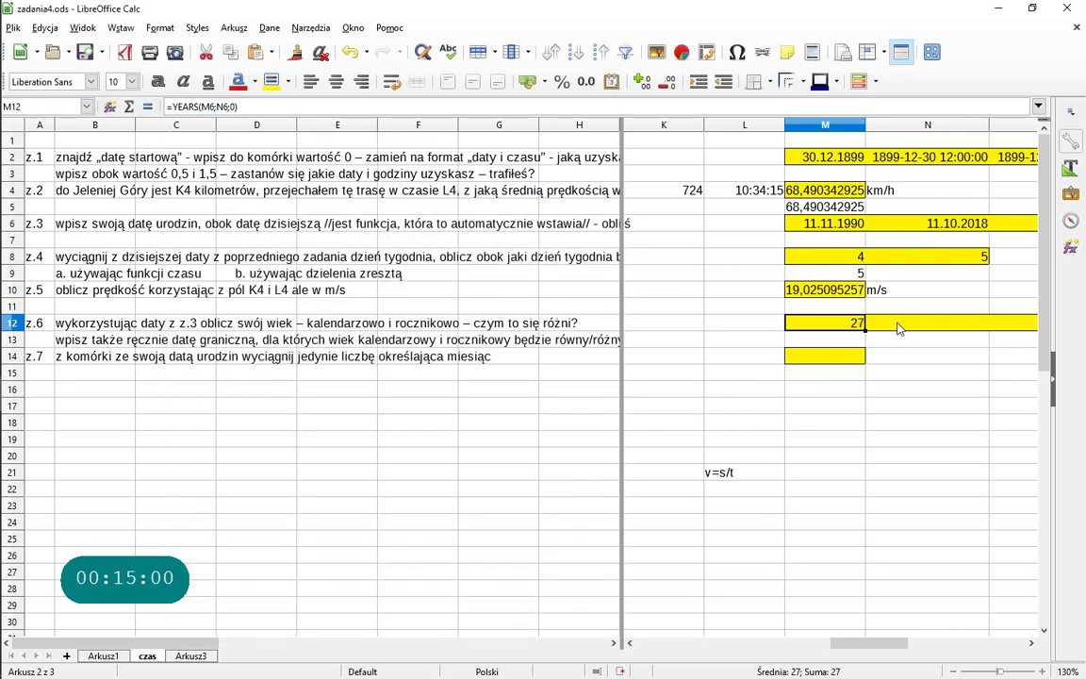
Calculate the age by calendar years in N12 with the formula =years(M6;N6;1).
click(897, 326)
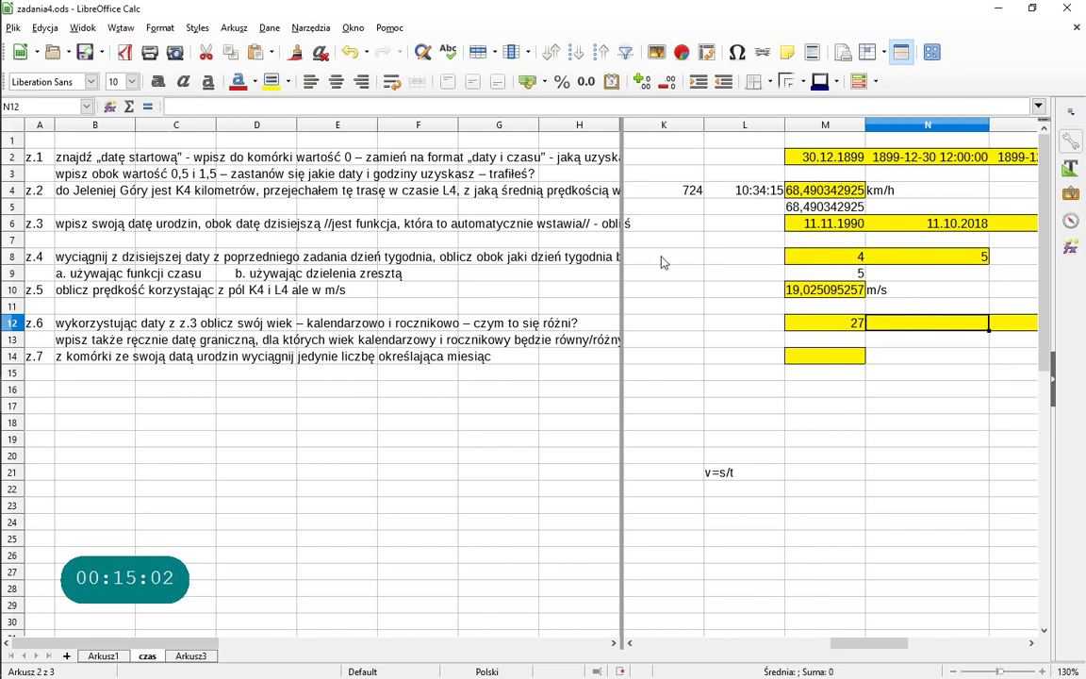
text(=ye)
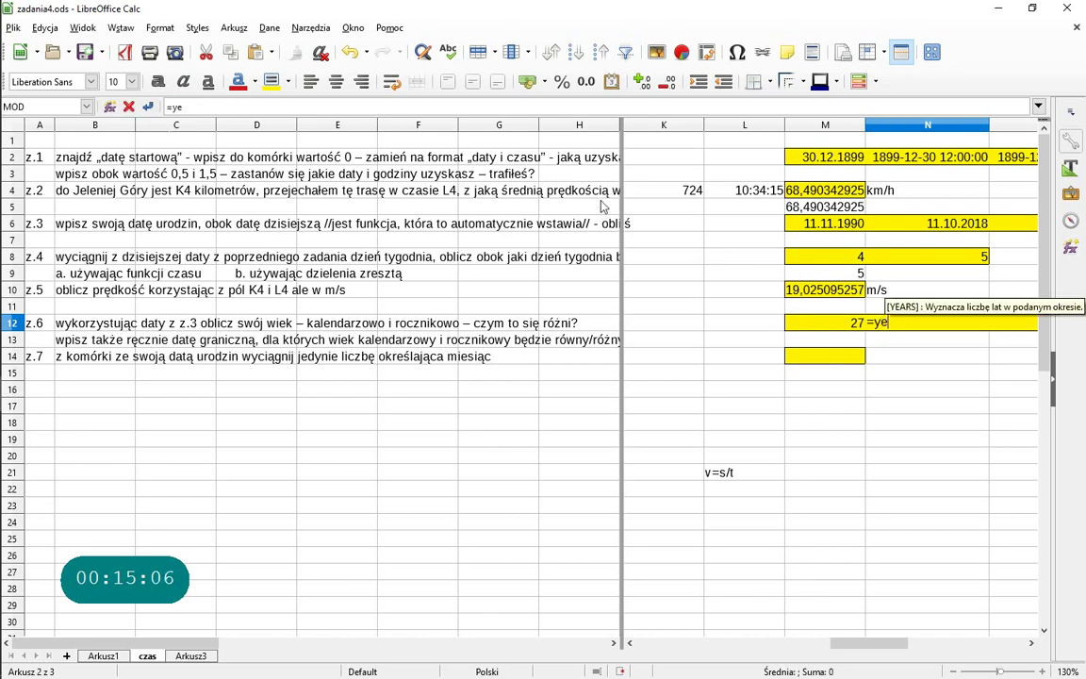
text(ars()
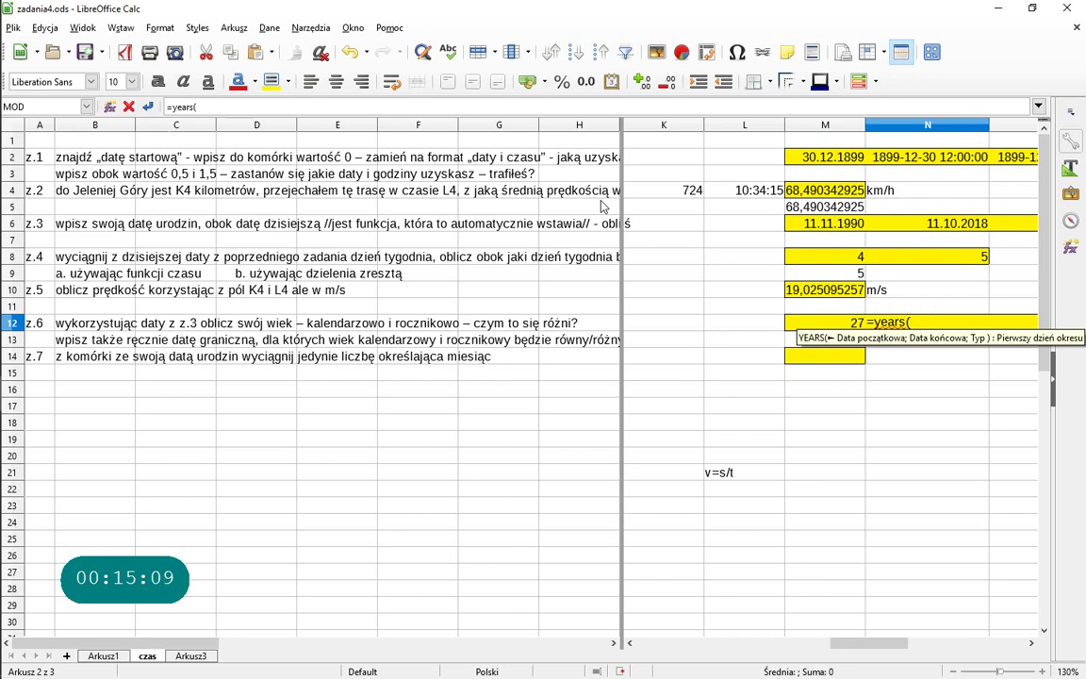
click(812, 229)
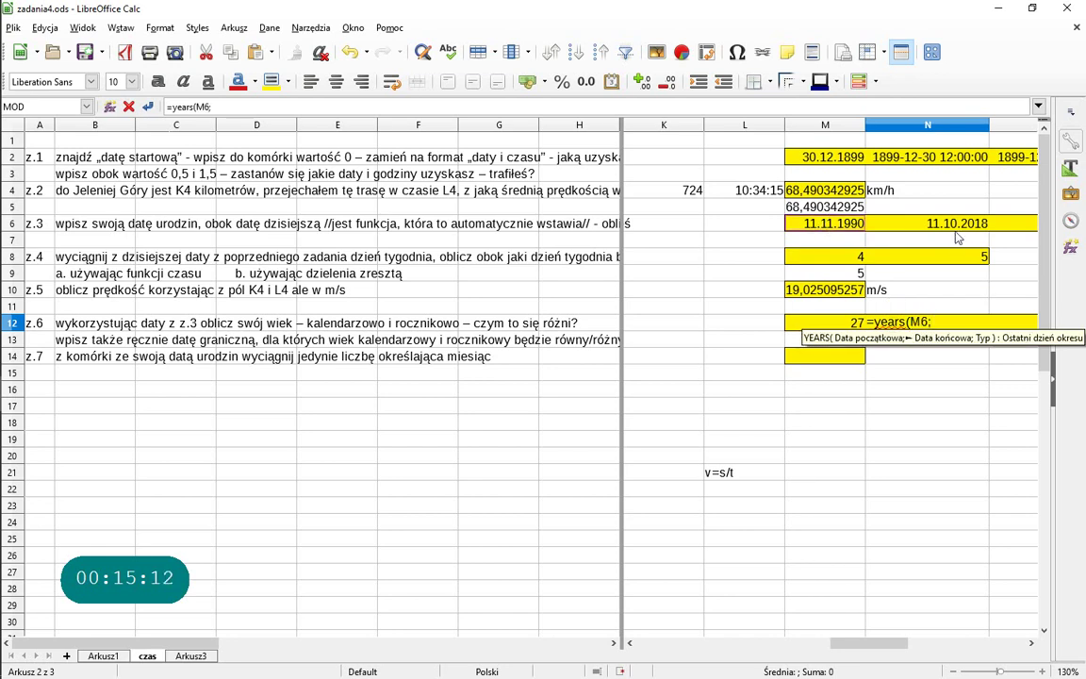
text(;)
click(941, 226)
text(;1)
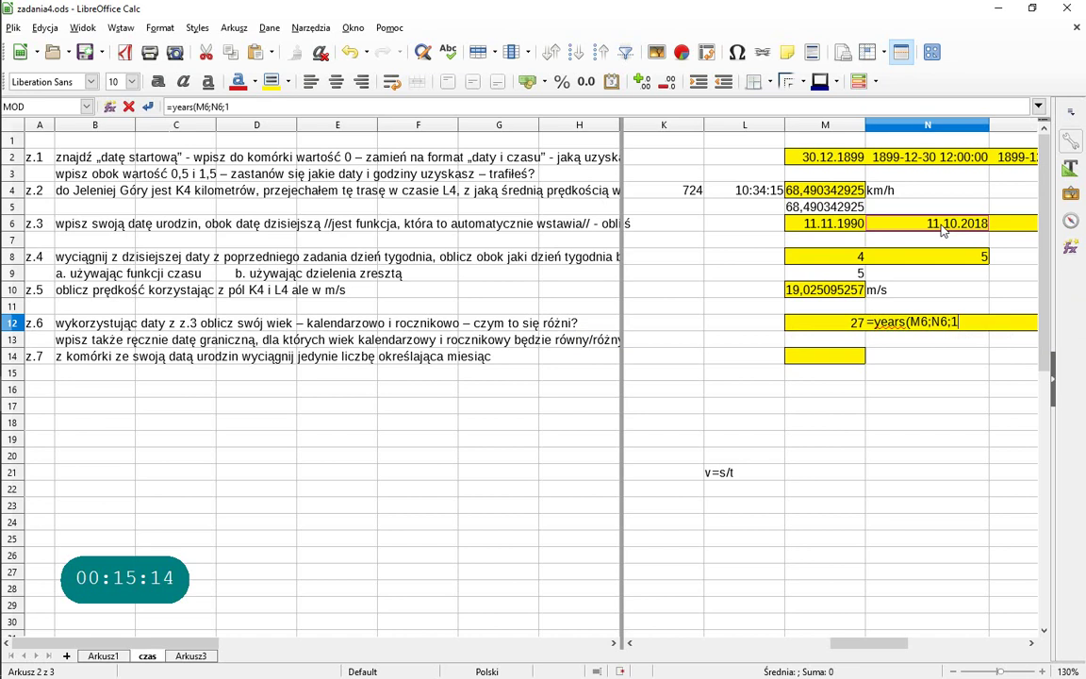
key(Return)
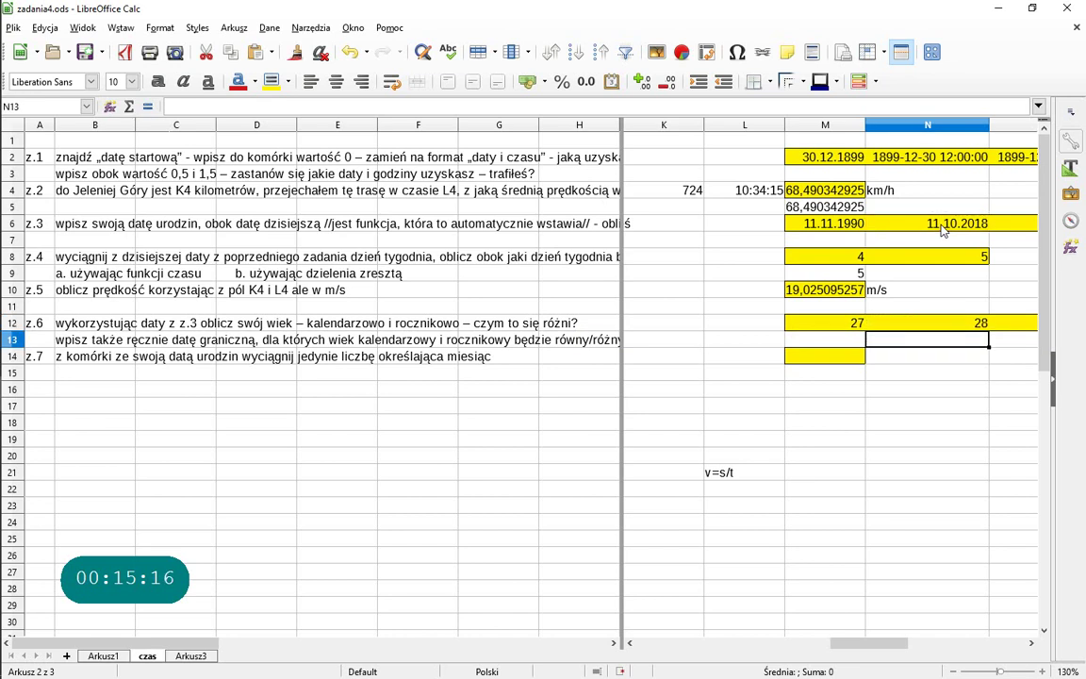
Change the month of the birth date in M6 to 9 and check the recalculated age in M12.
key(Up)
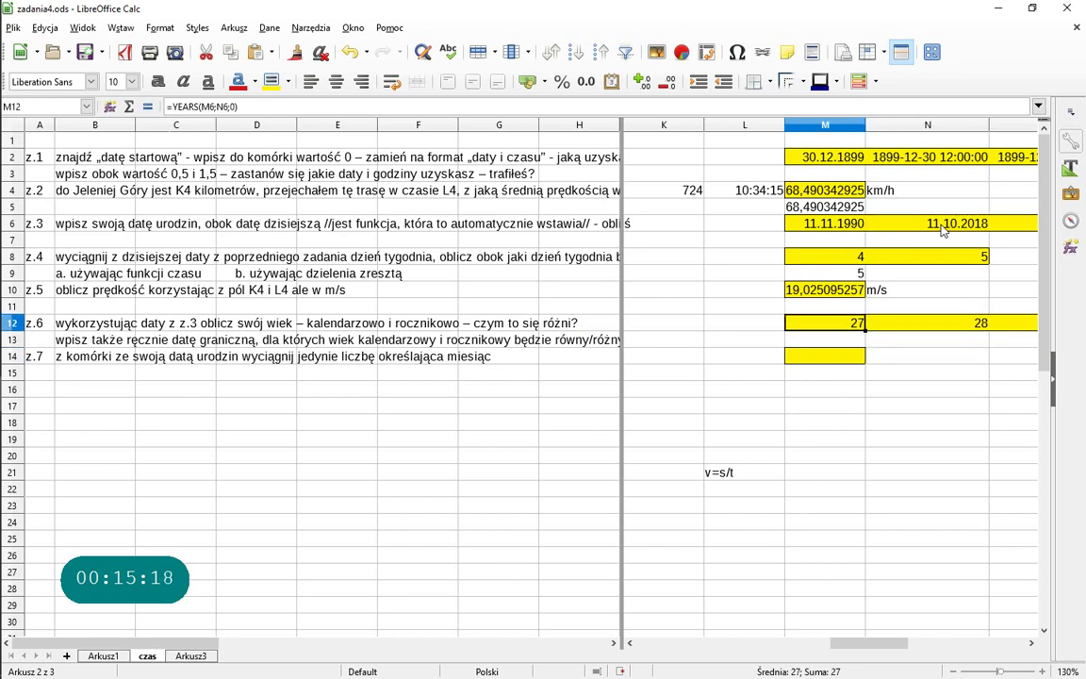
key(Right)
key(Left)
key(Up)
key(Up)
key(Up)
key(Up)
key(Up)
key(Up)
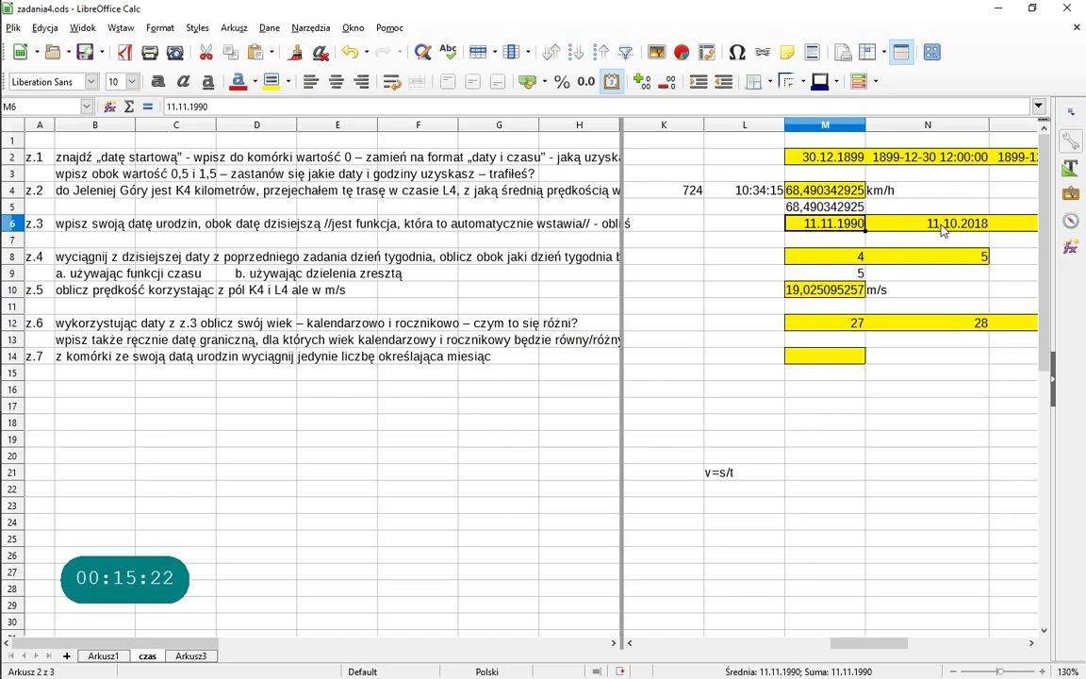
key(F2)
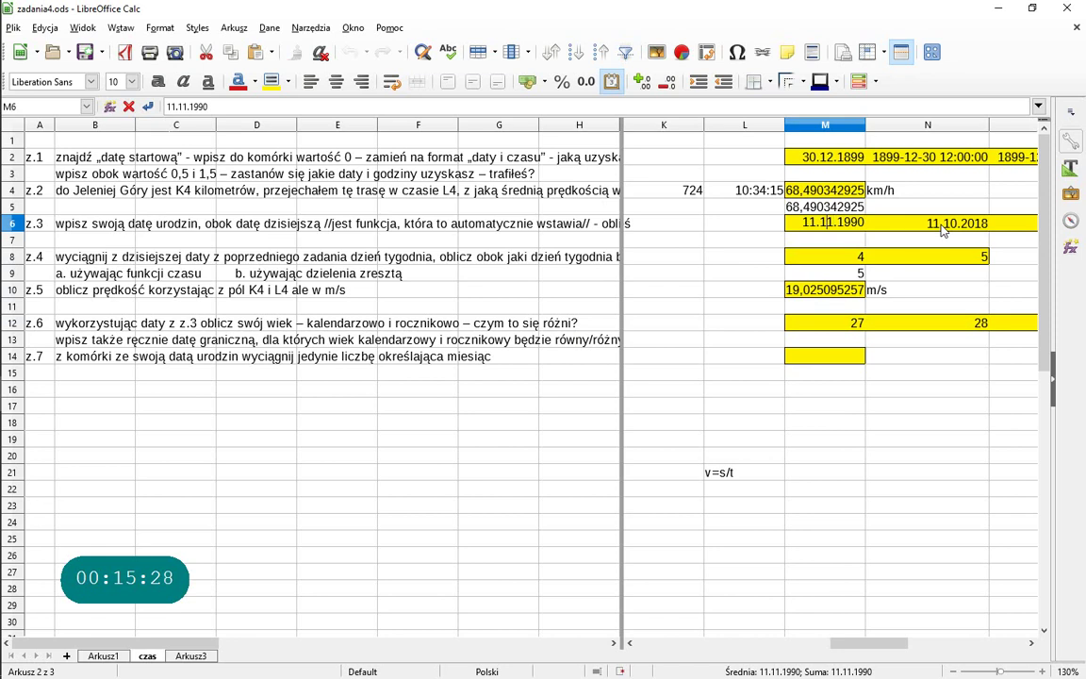
key(BackSpace)
key(Delete)
text(9)
key(Return)
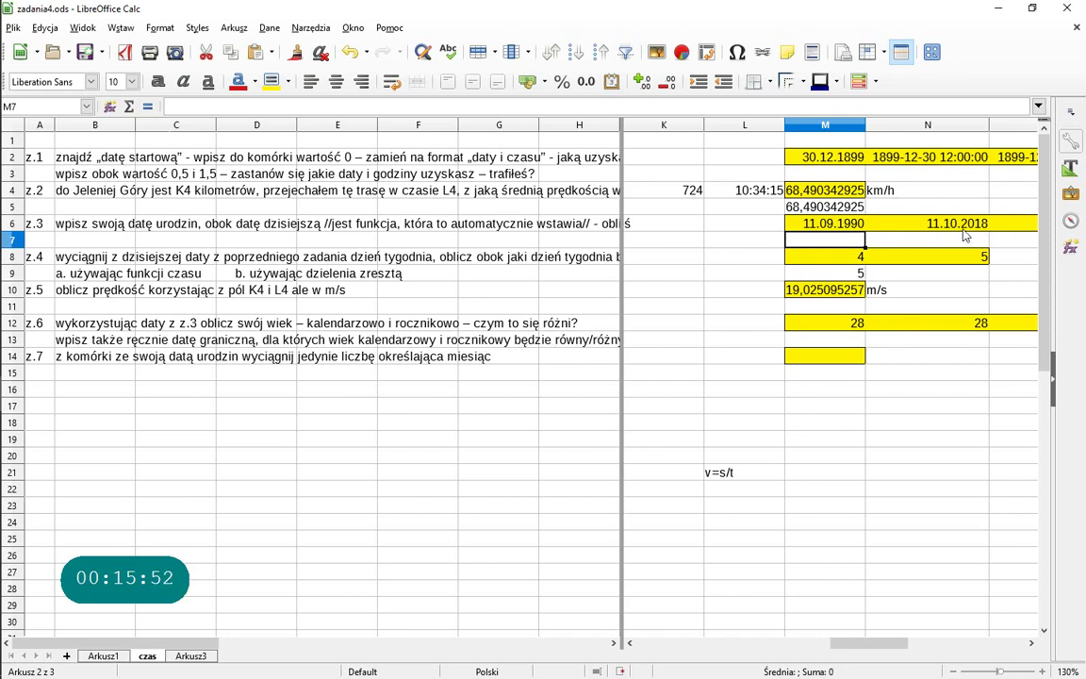
click(842, 327)
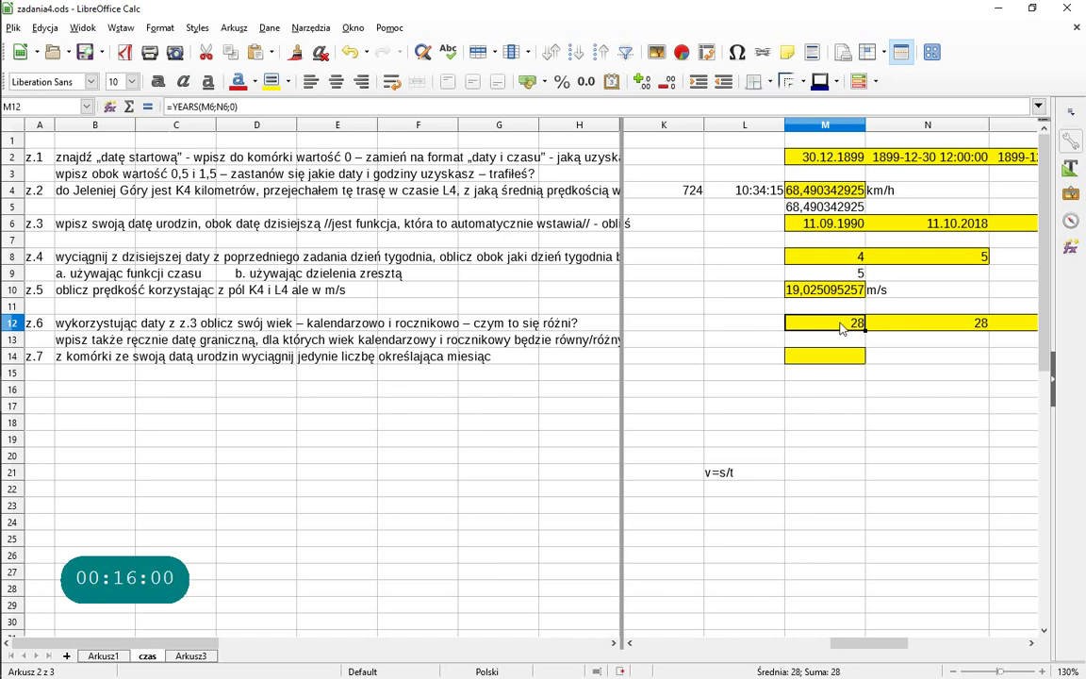
Enter the formula =misiąc(M6) in M14 to extract the month from the birth date.
drag(844, 642, 829, 642)
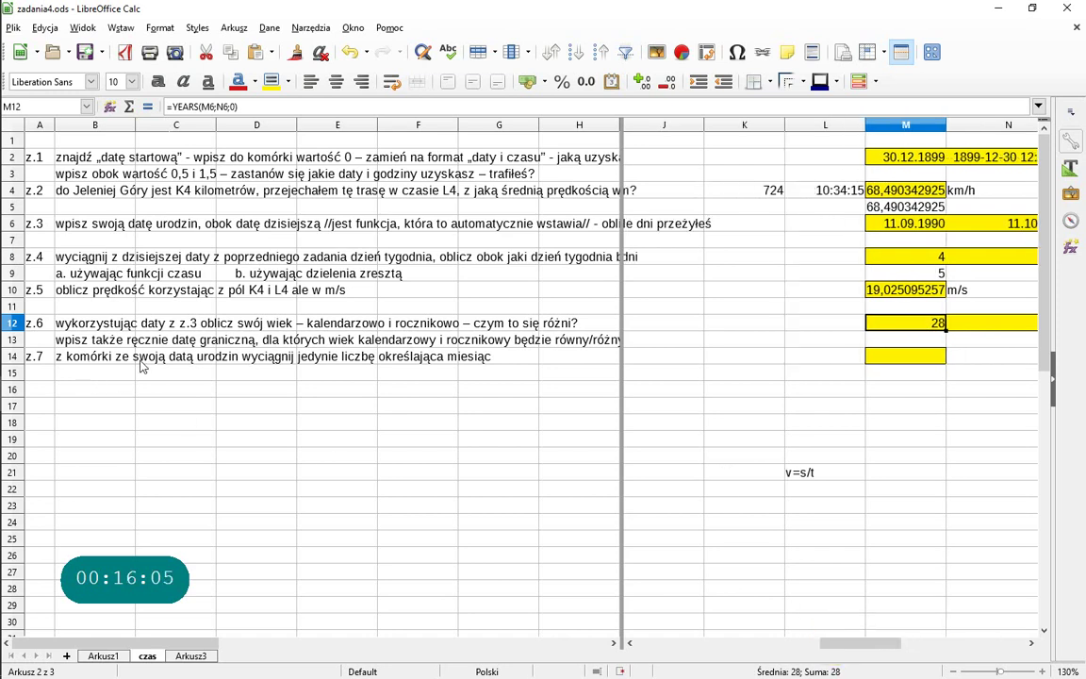
click(903, 224)
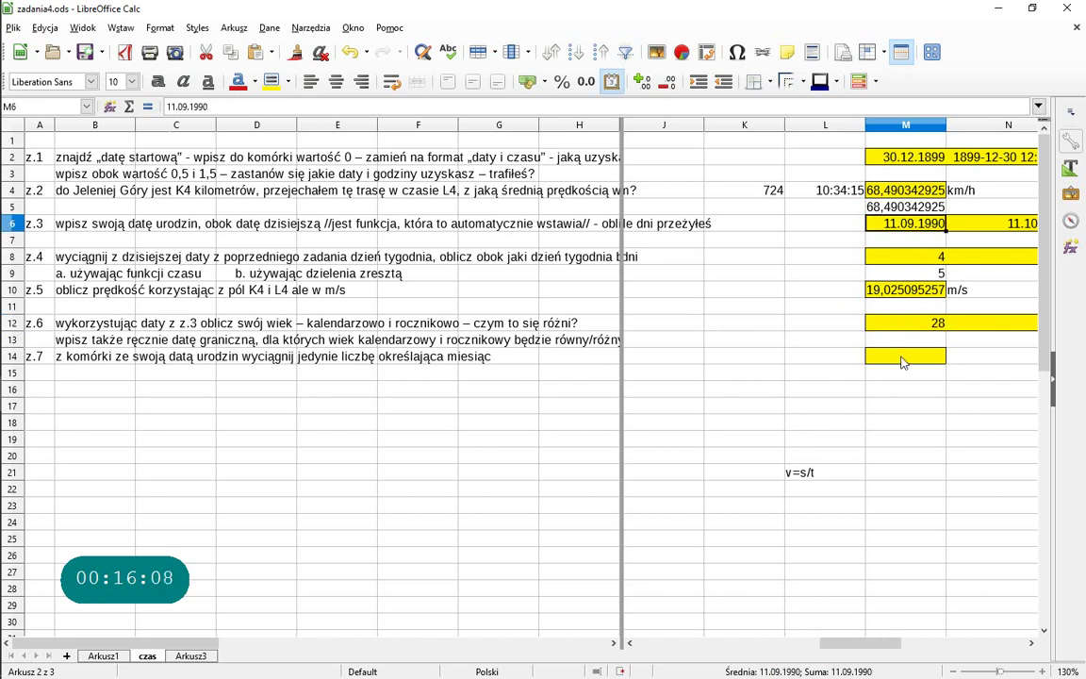
click(903, 358)
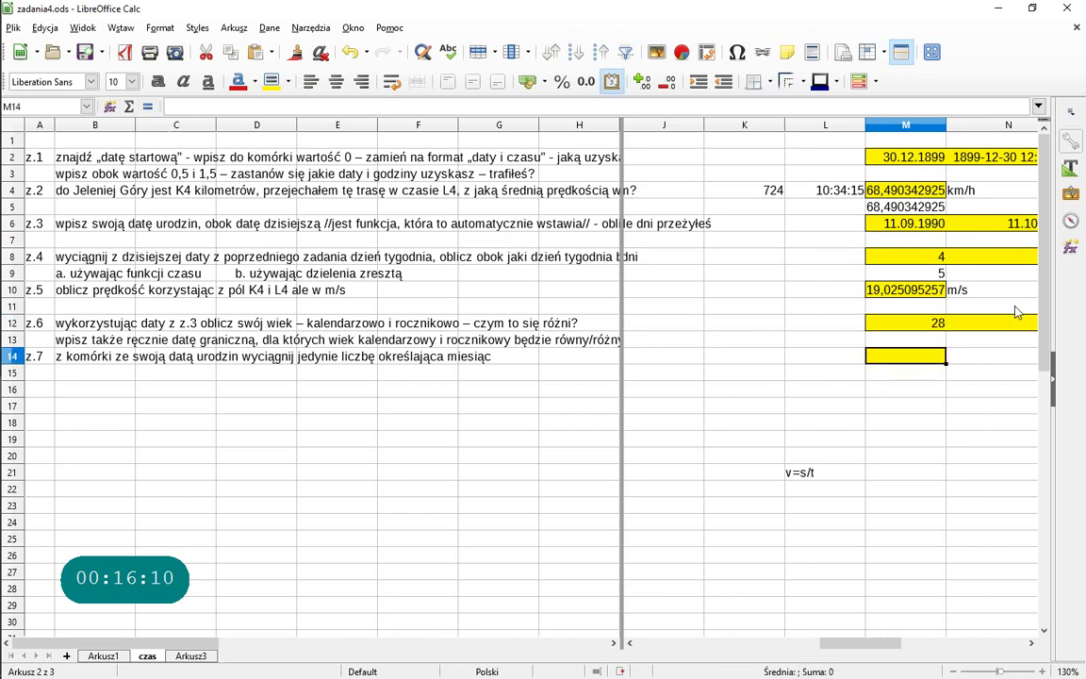
text(=misią)
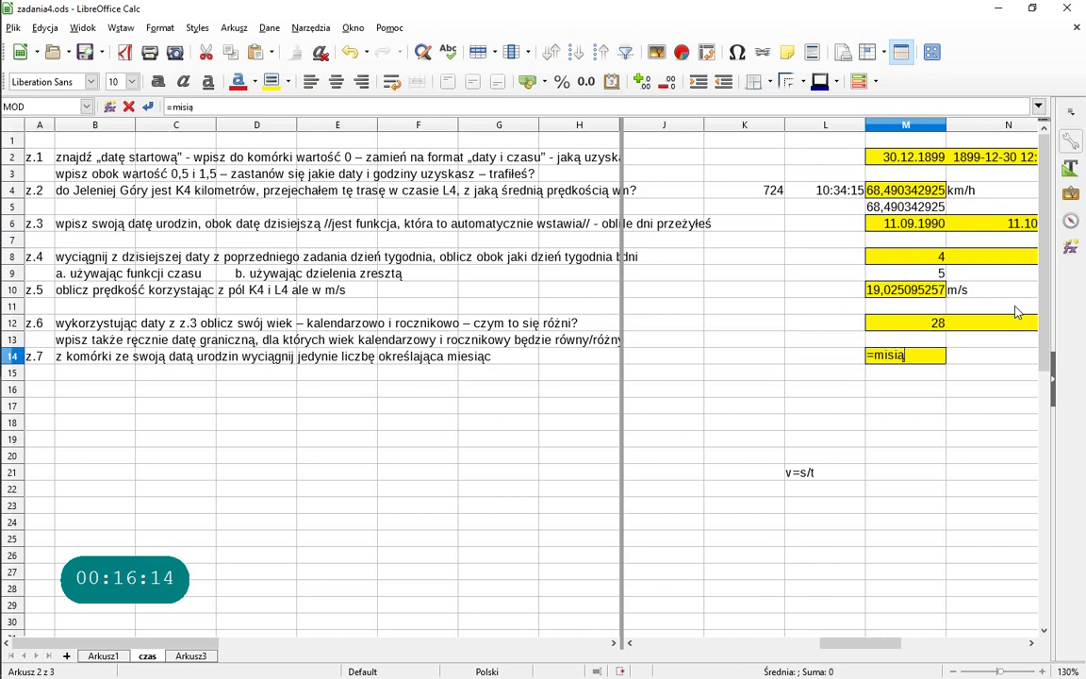
text(c()
click(926, 223)
text())
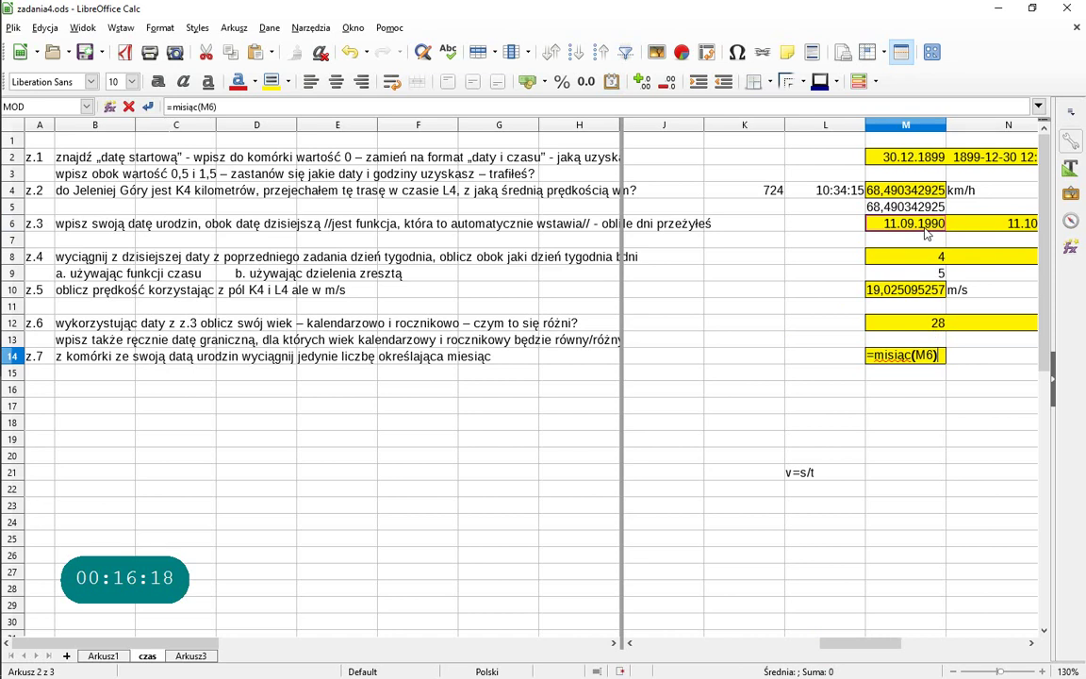
key(Return)
Correct the function name in M14 so the formula reads =miesiąc(M6).
key(Up)
key(F2)
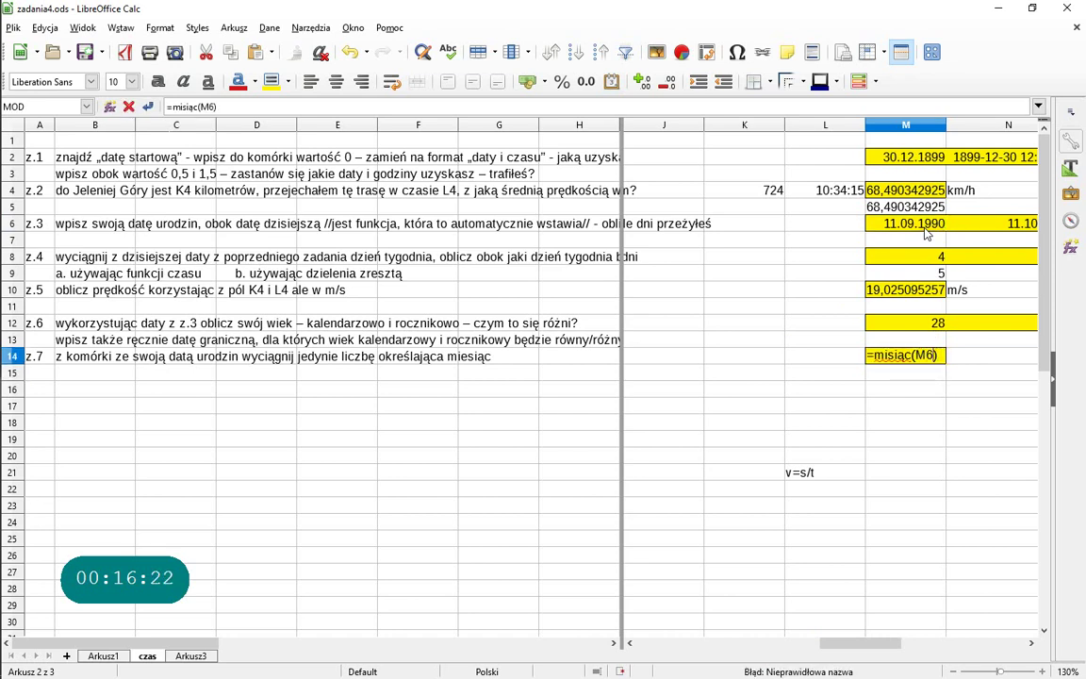
key(Left)
key(Left)
key(Left)
key(Left)
text(e)
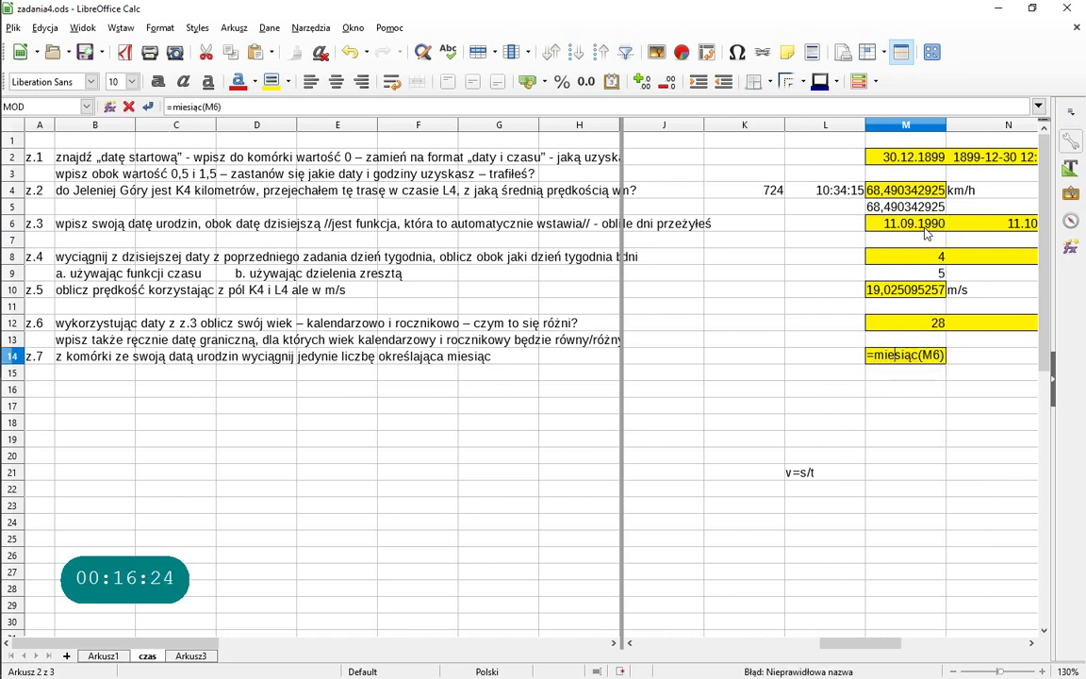
key(Return)
key(Up)
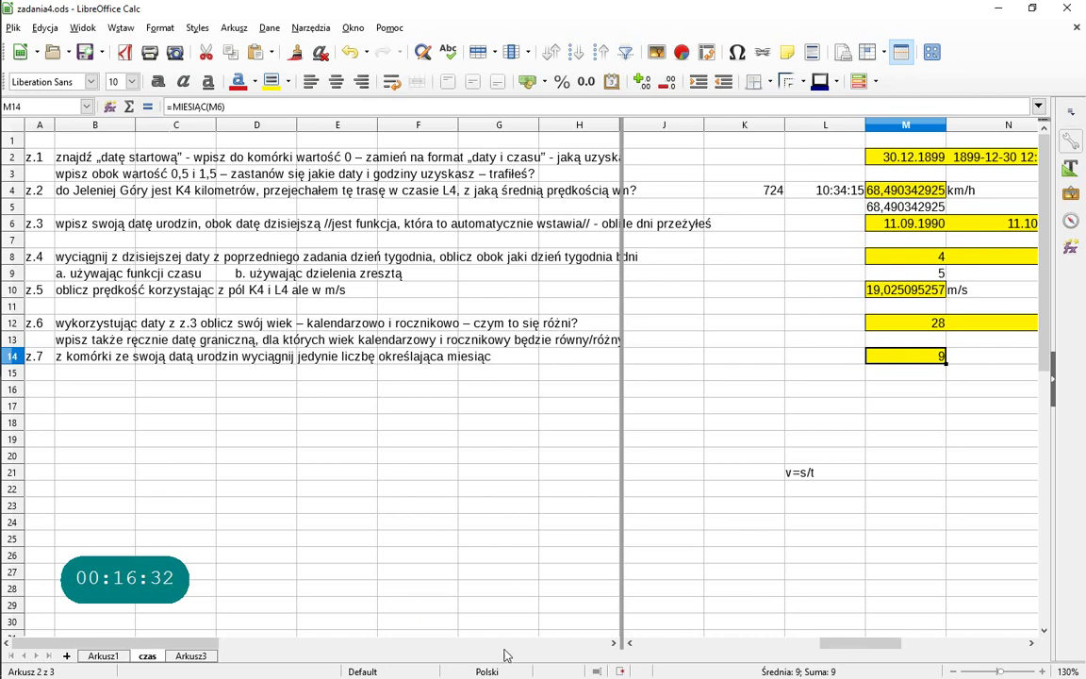
Switch to the Arkusz3 sheet.
click(190, 655)
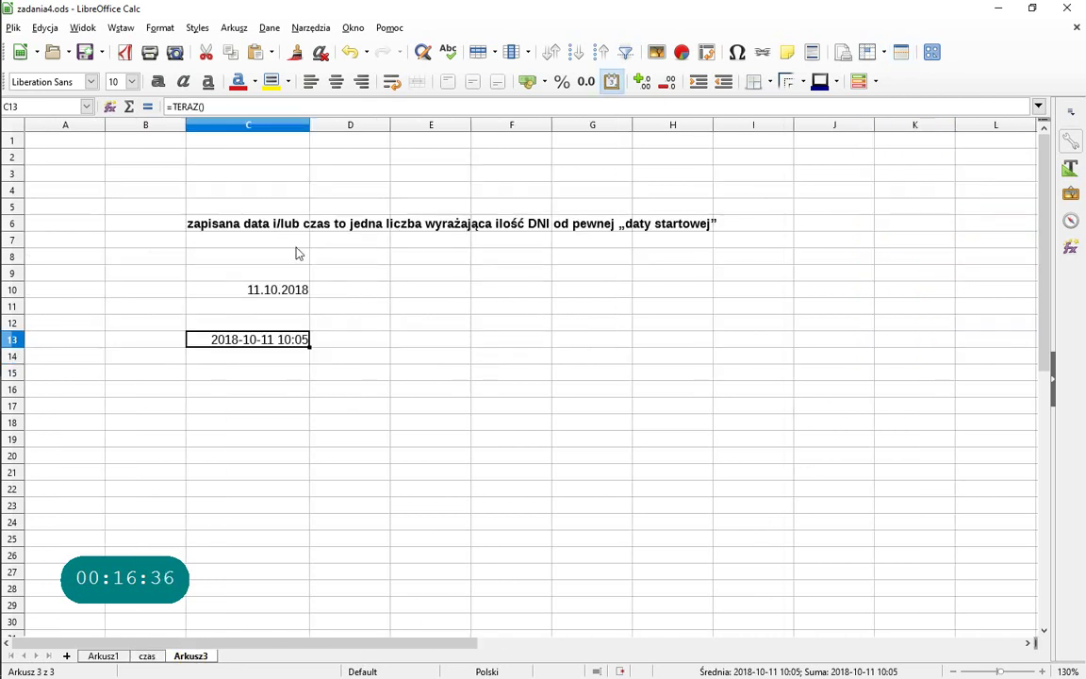